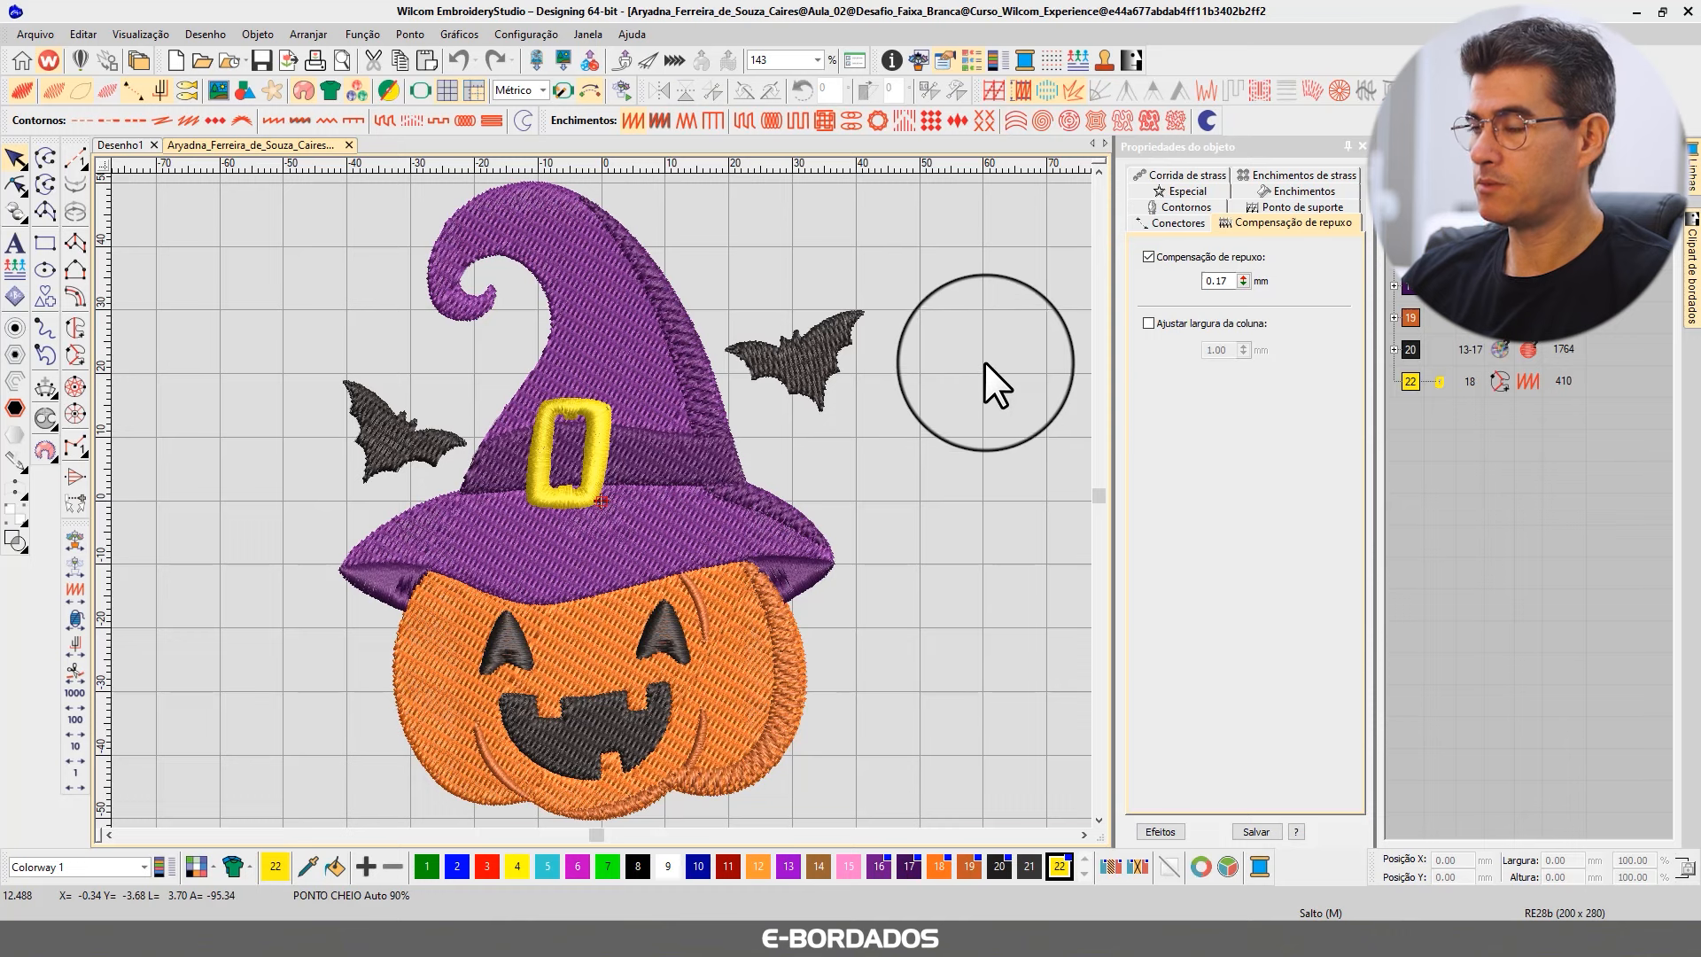
Step: Select the light purple hat colour block, deselect it, and play the stitch-out simulation of the whole design at an adjusted speed
click(1408, 287)
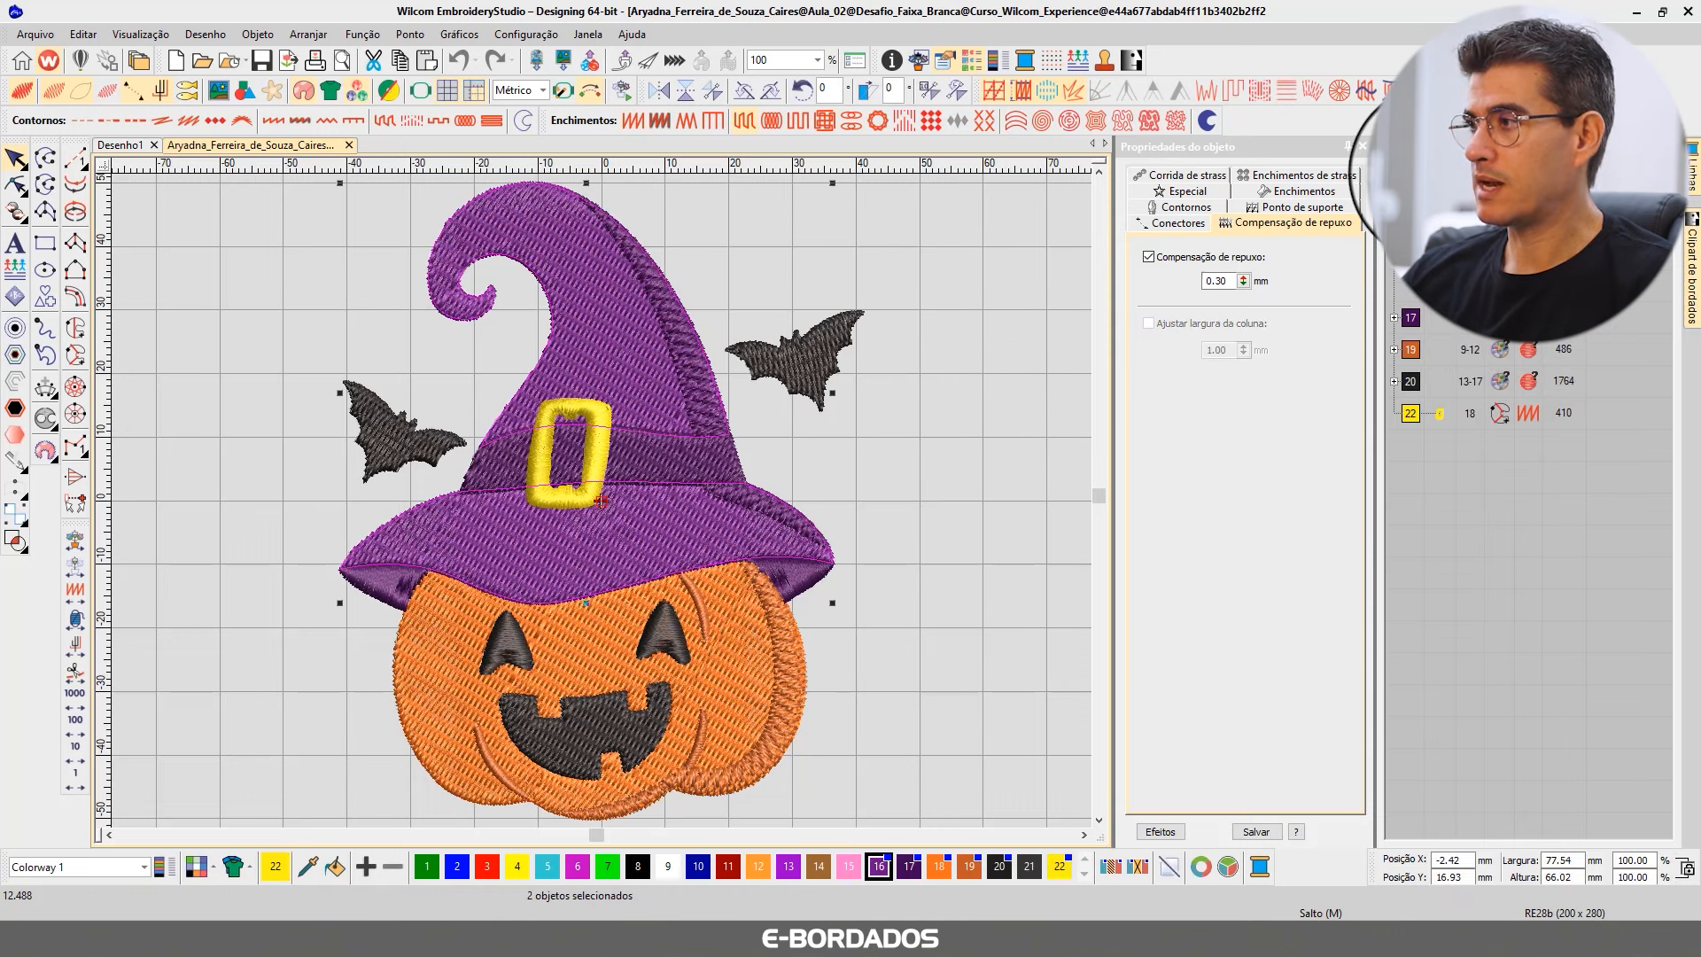
click(975, 352)
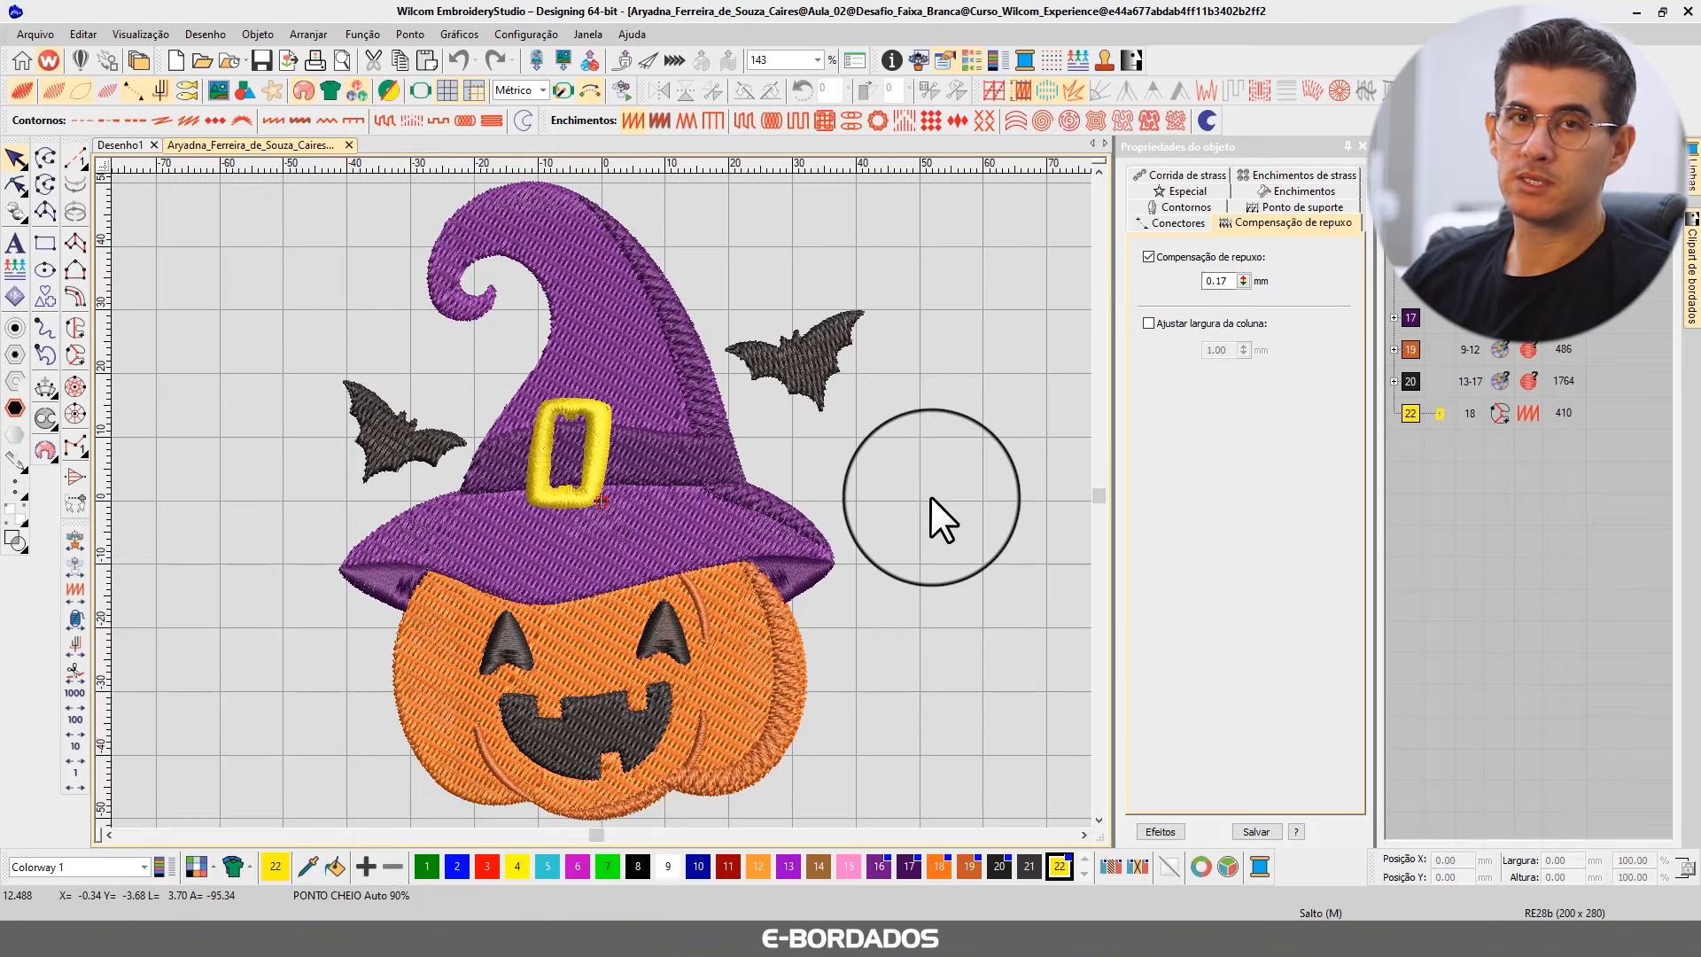
key(shift+r)
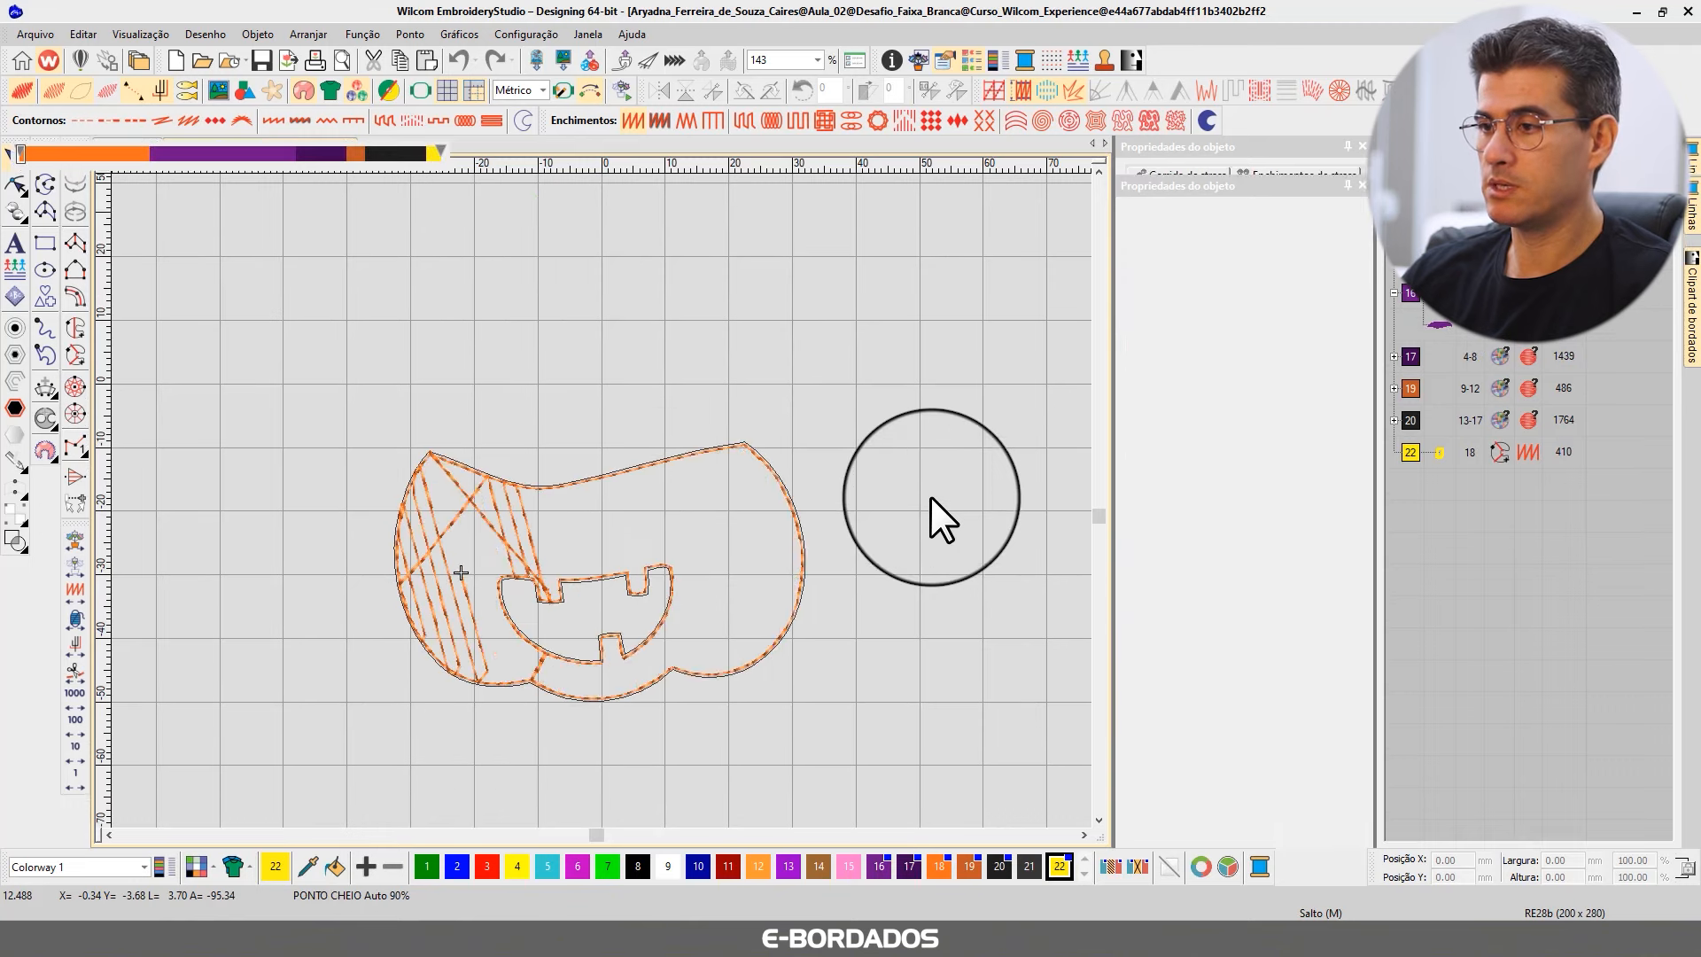
drag(788, 156, 768, 153)
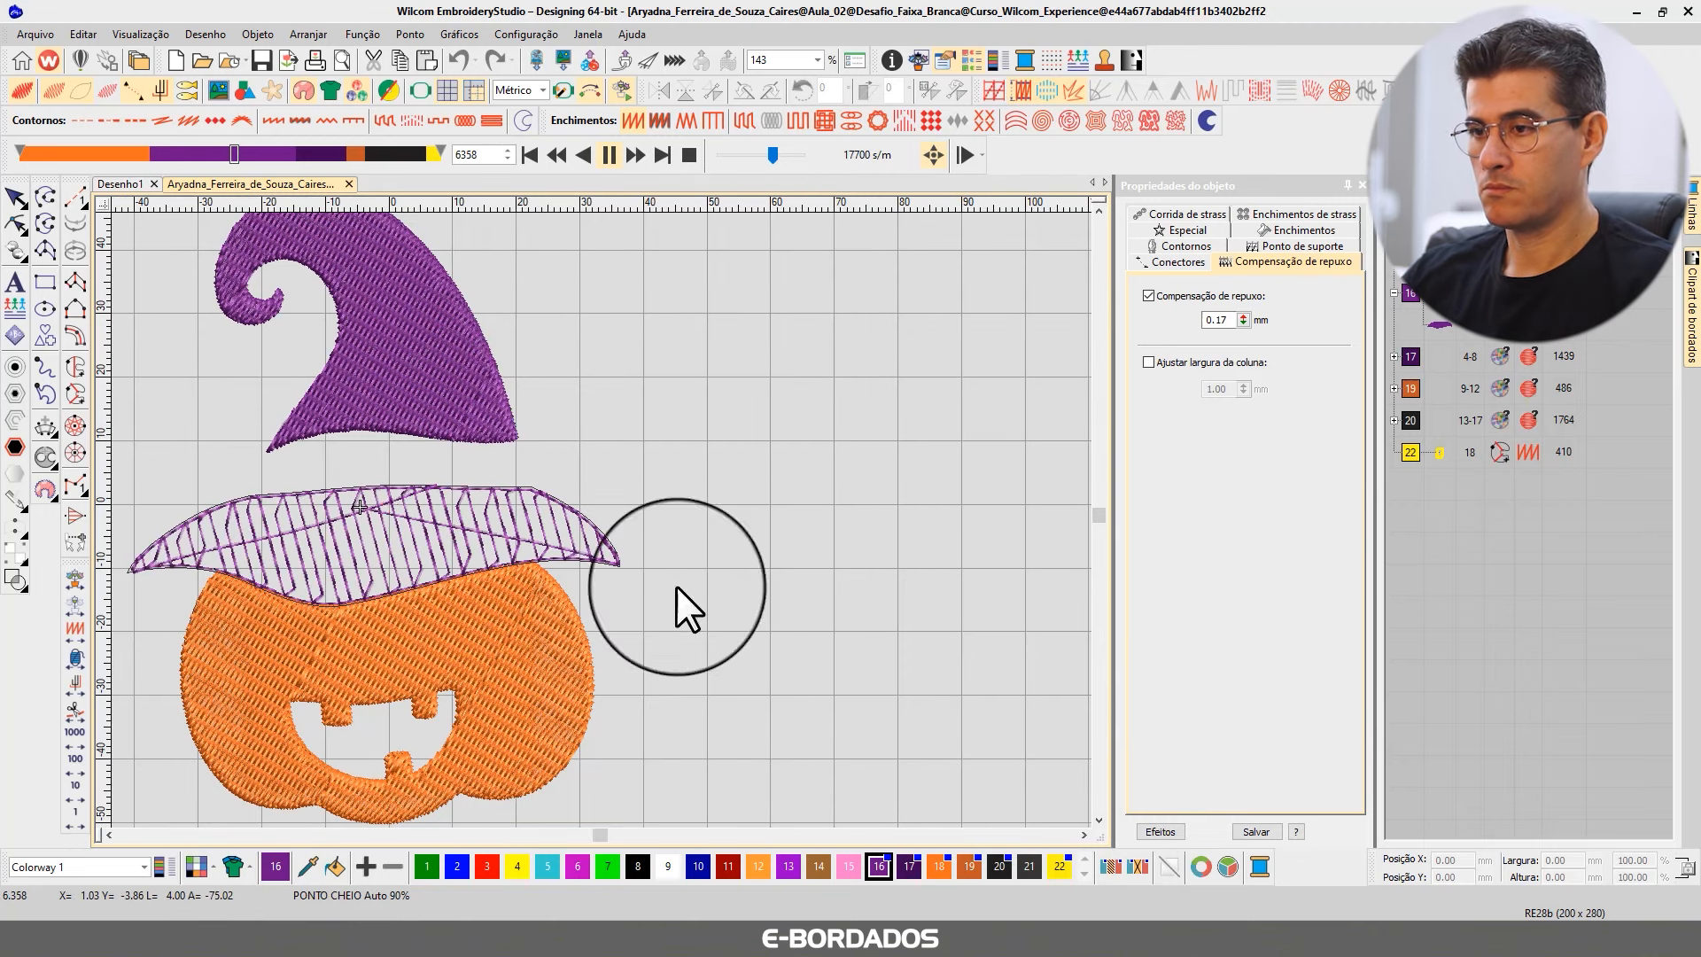
click(108, 837)
click(107, 838)
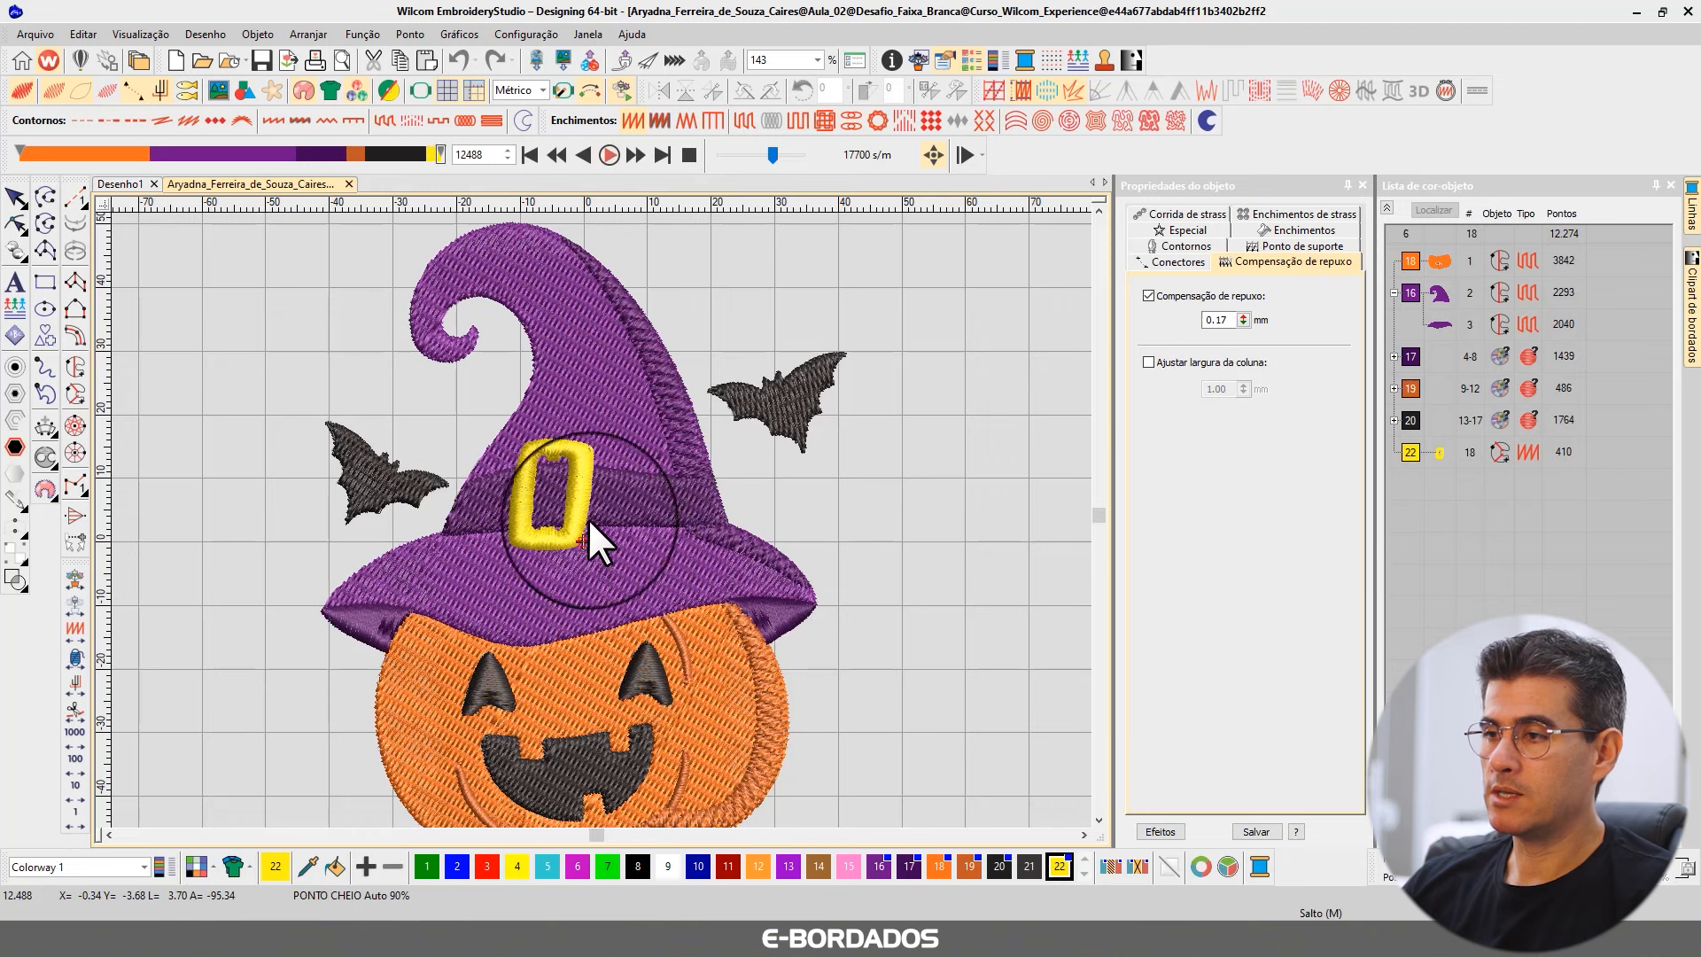
click(13, 193)
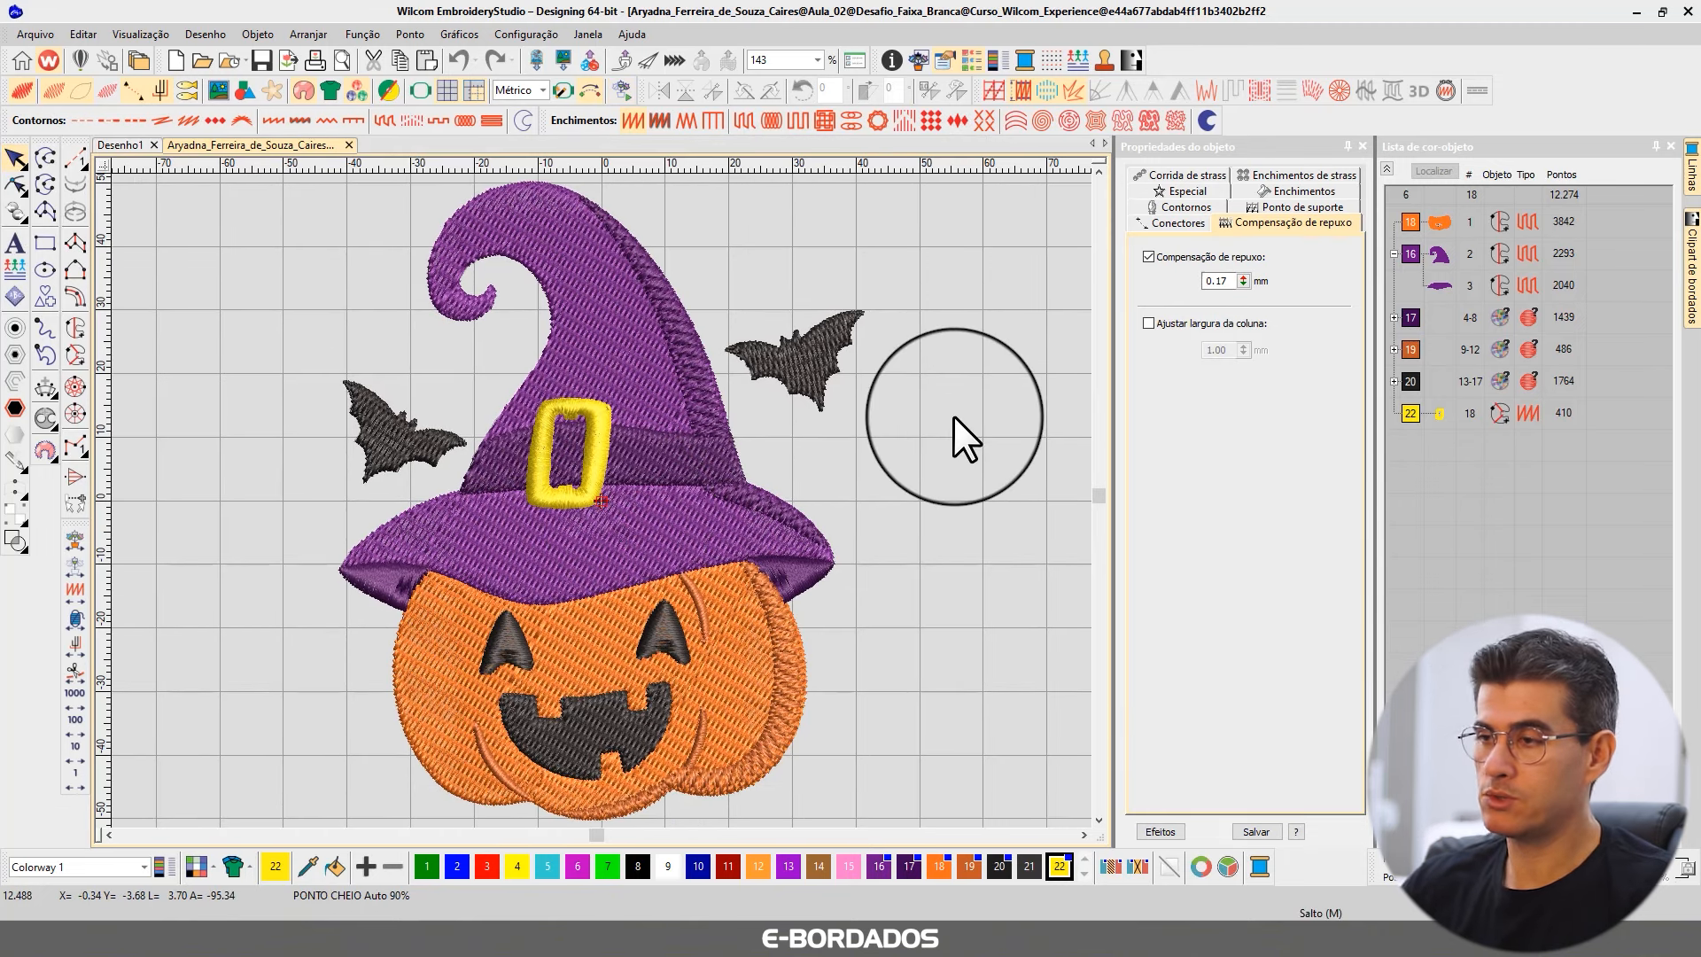
Step: Inspect the hat's brim, band and cone individually to compare their fills and pull compensation
click(459, 568)
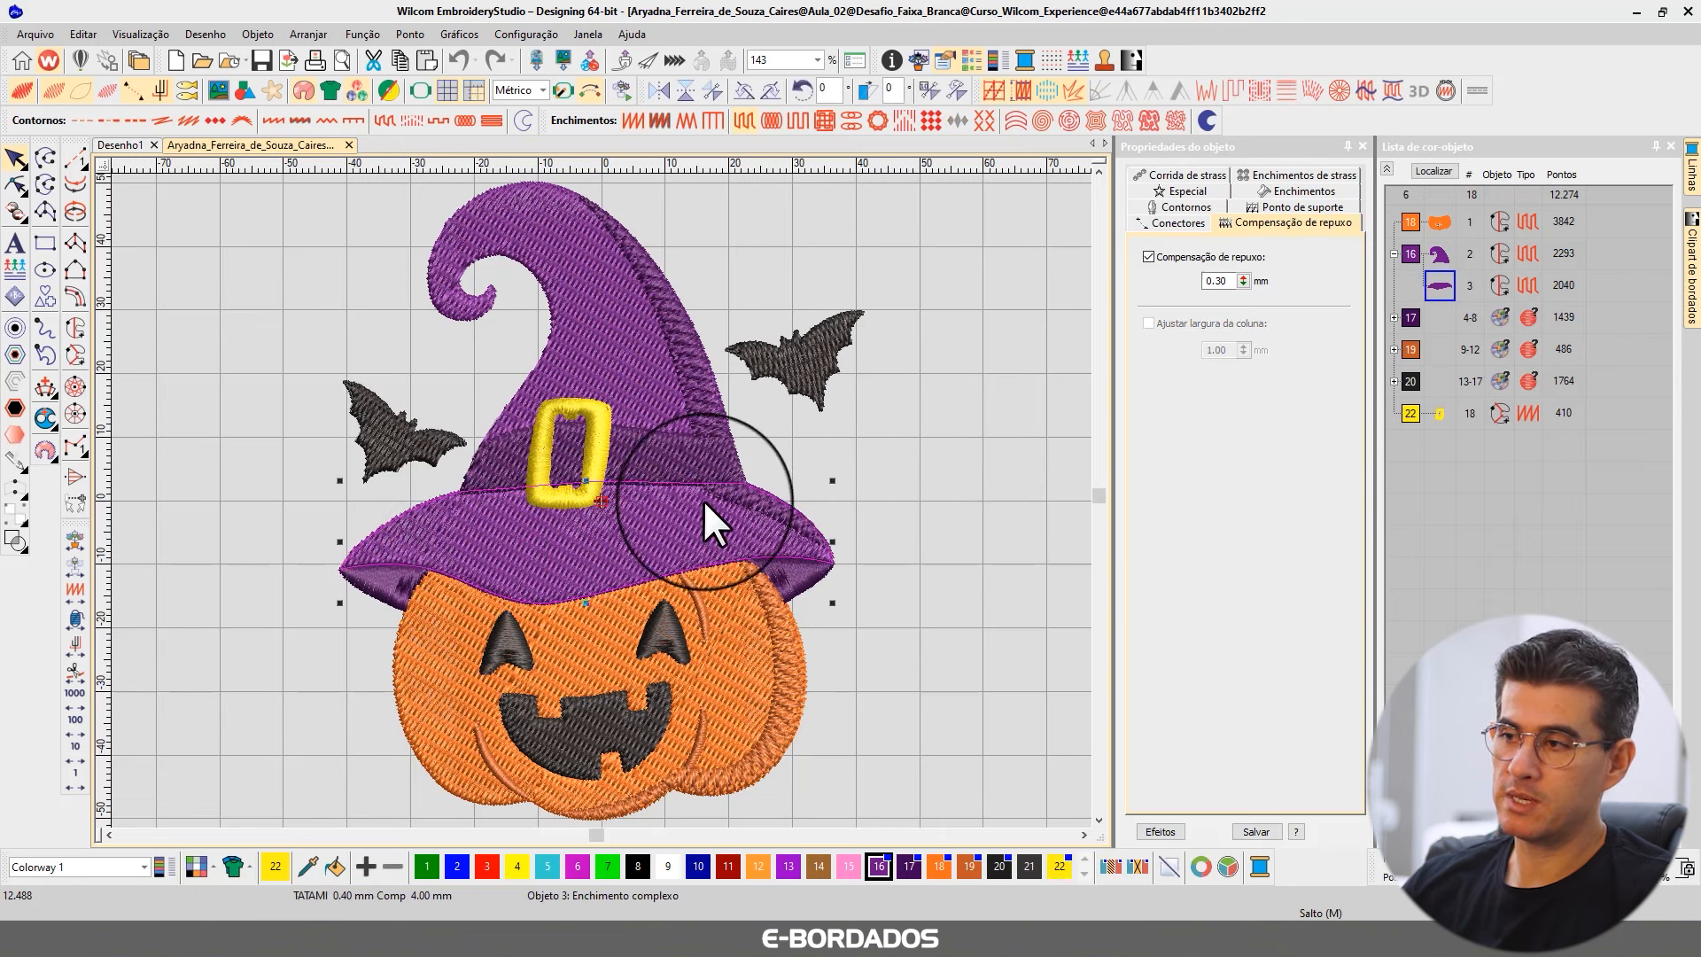
click(611, 387)
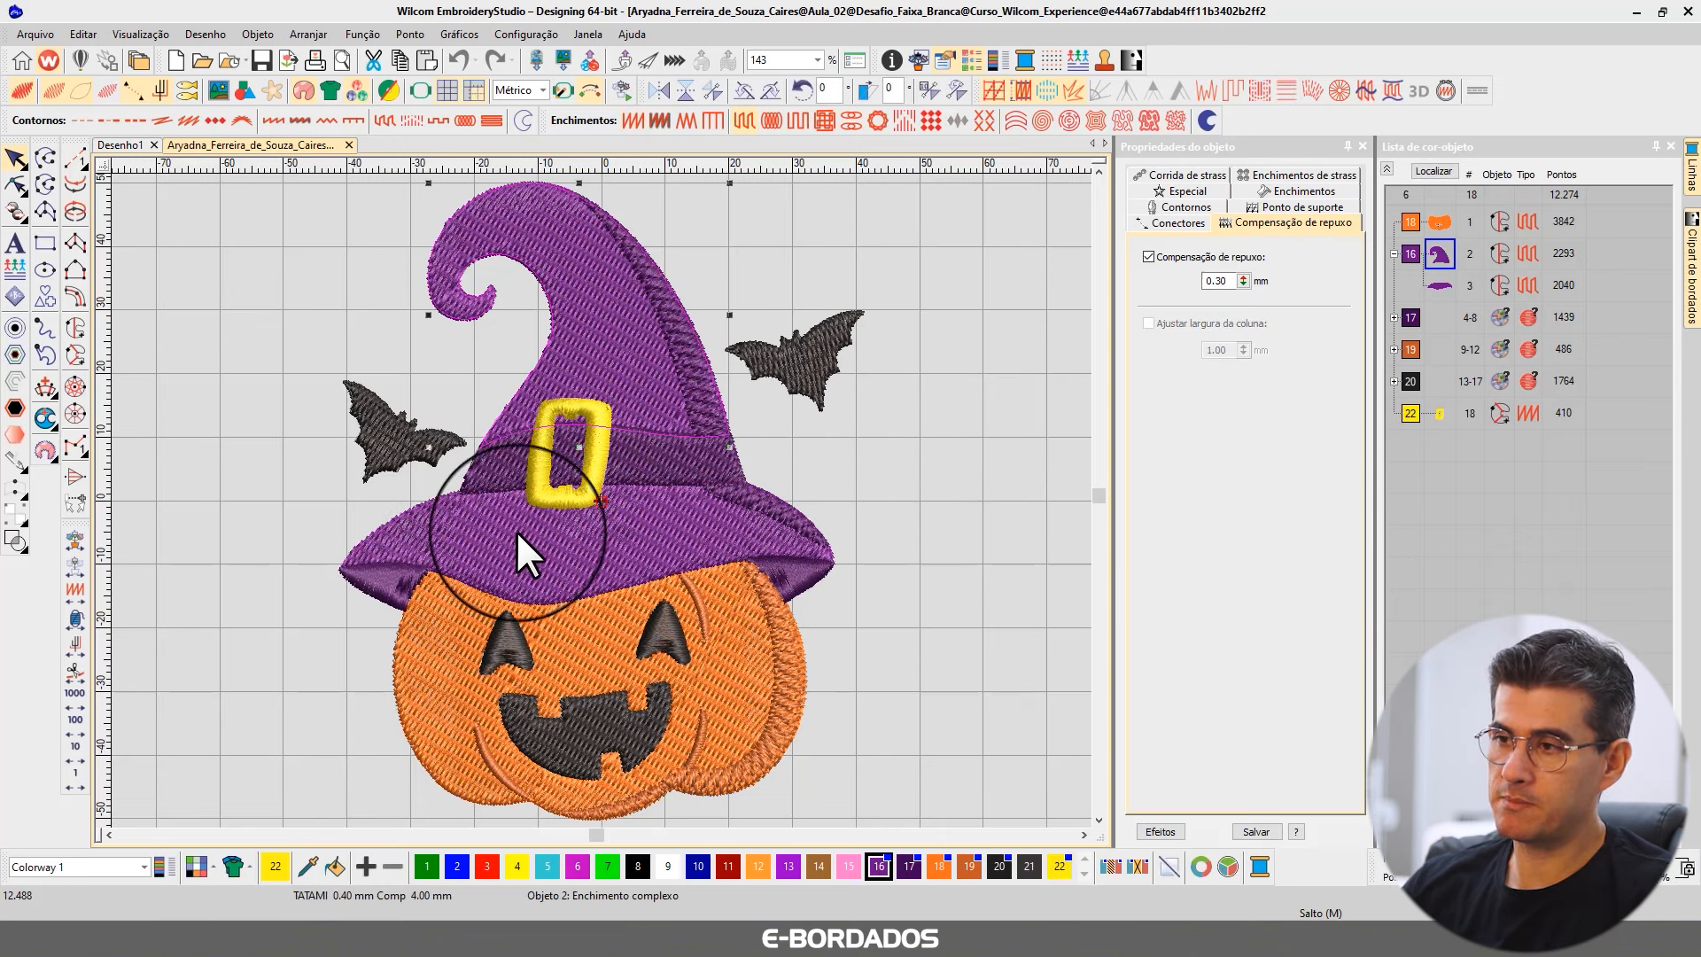
click(546, 409)
click(584, 350)
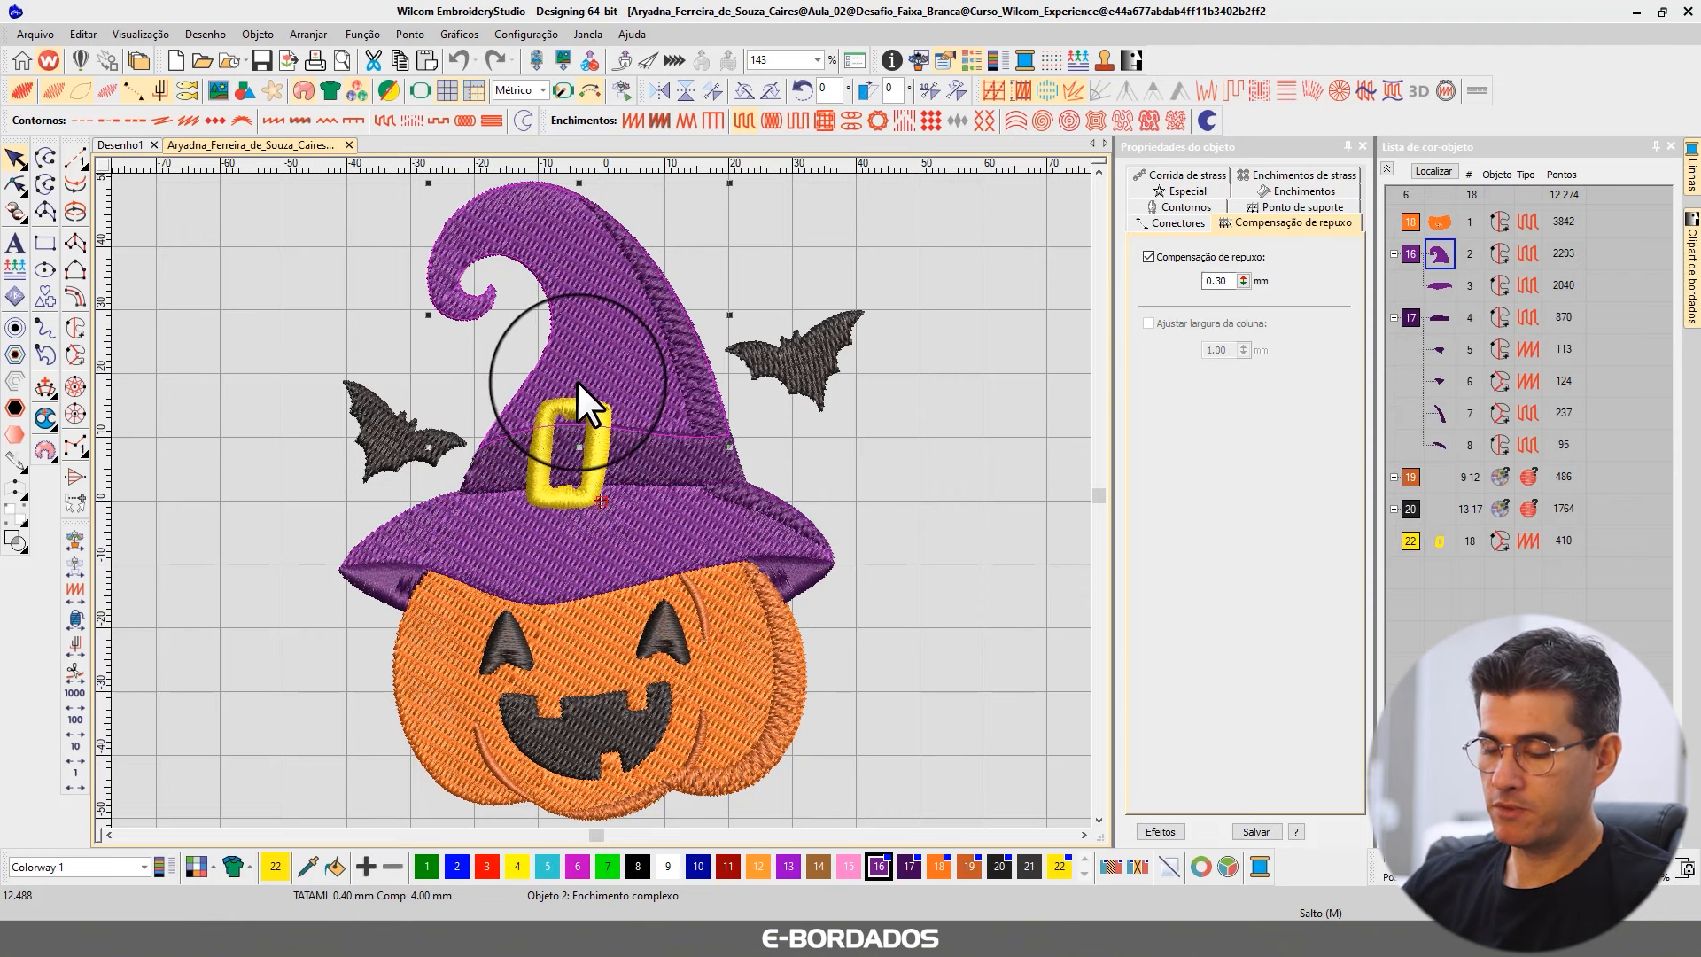
Step: Isolate the hat's band, cone and brim one at a time to examine how the shapes meet
key(b)
drag(335, 220, 891, 611)
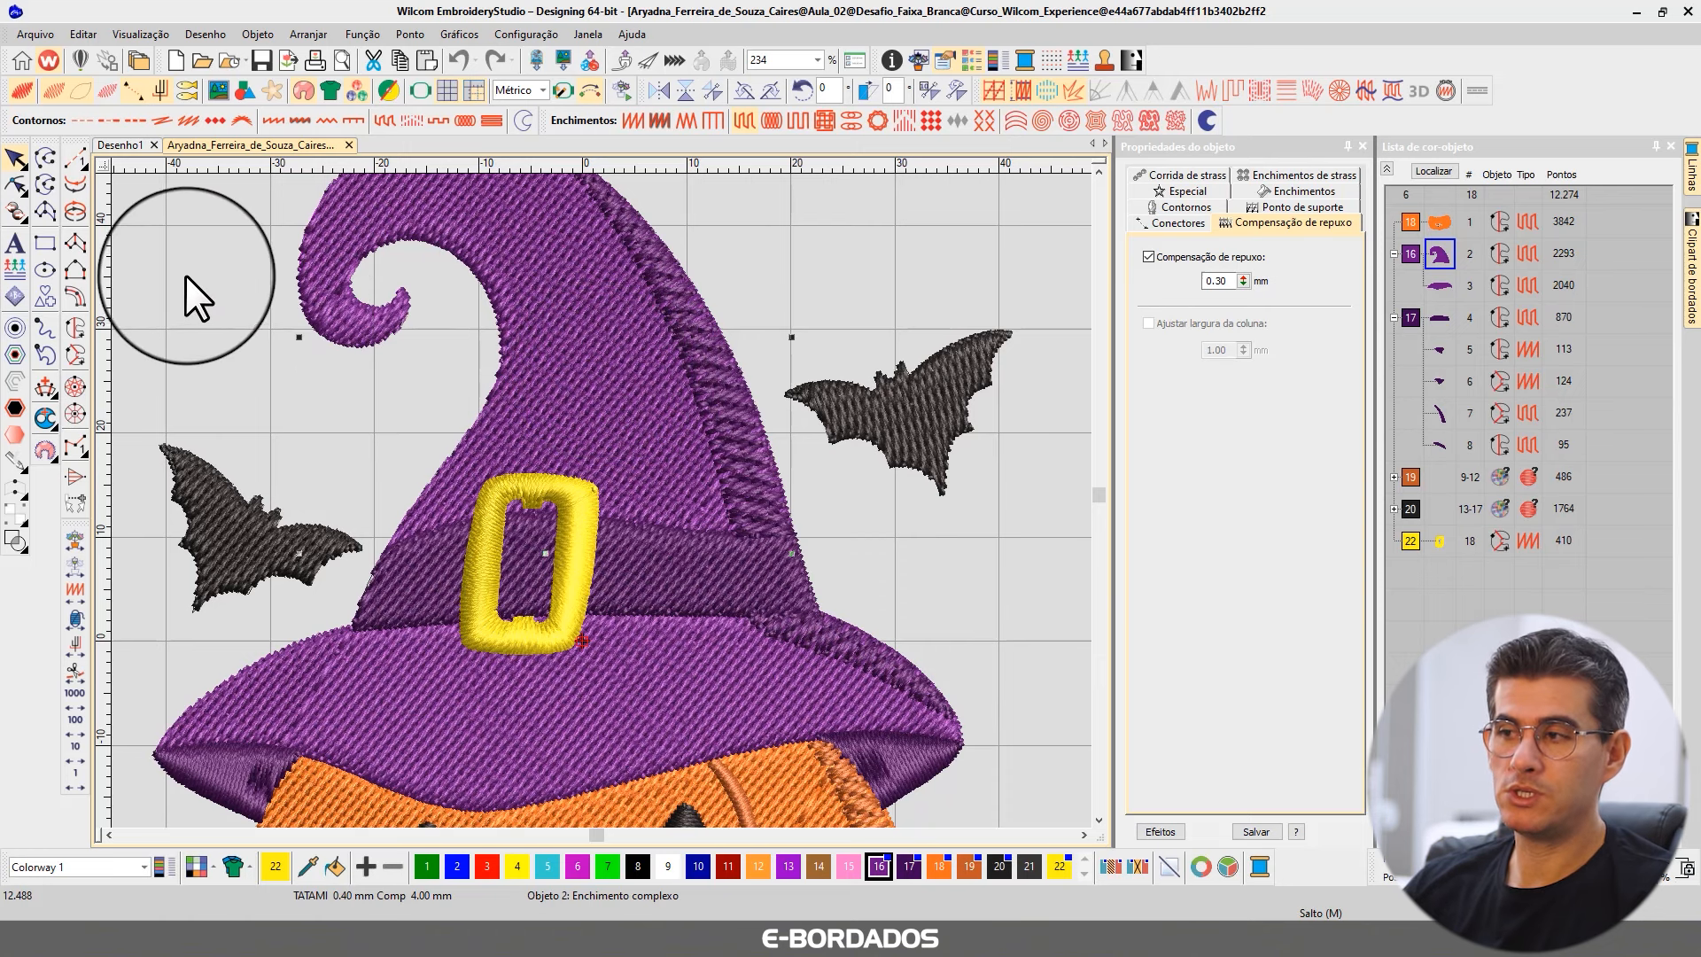
click(663, 589)
click(1442, 171)
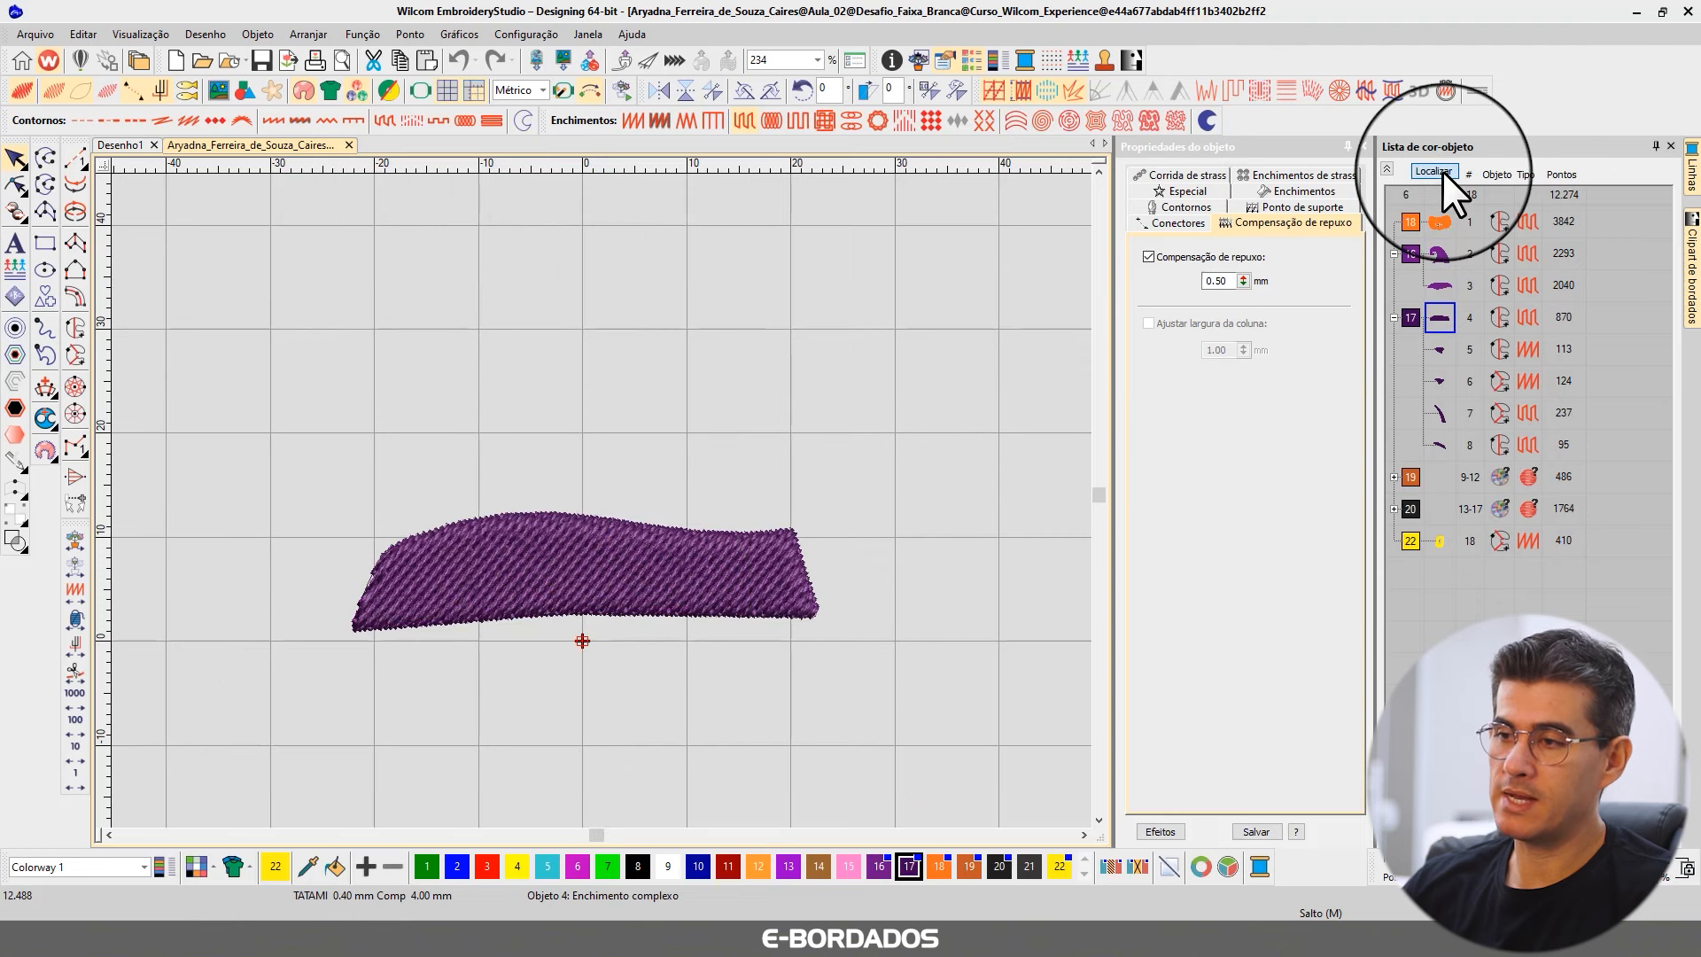
click(706, 414)
click(1428, 172)
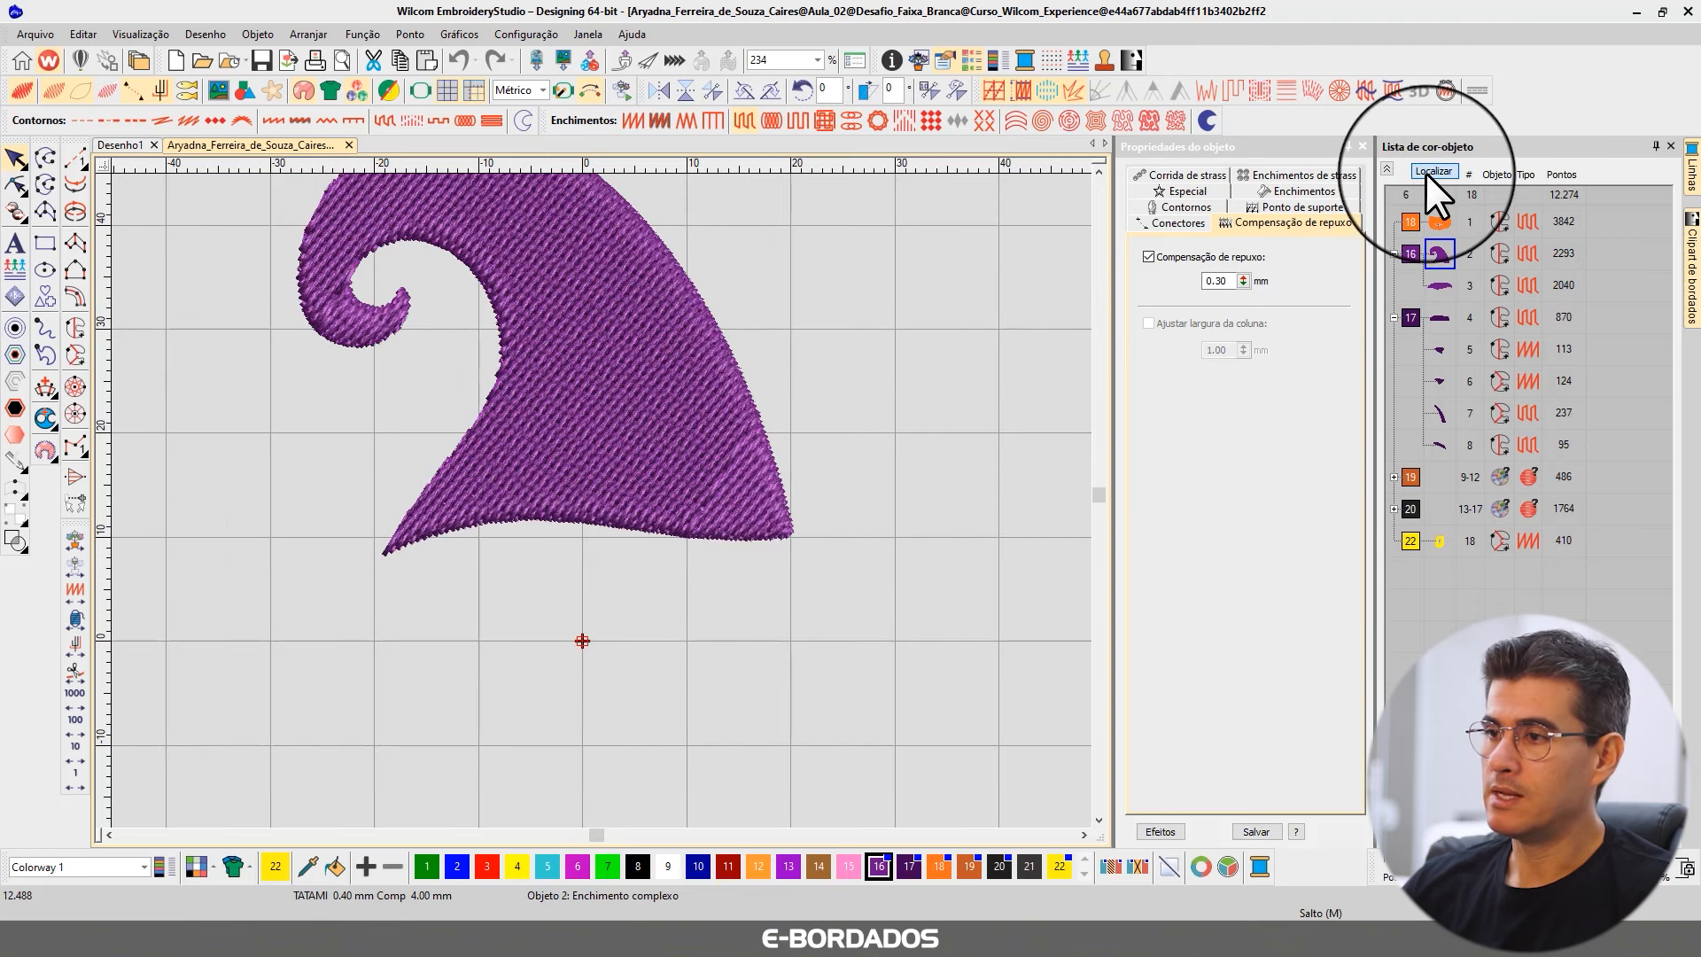
click(585, 655)
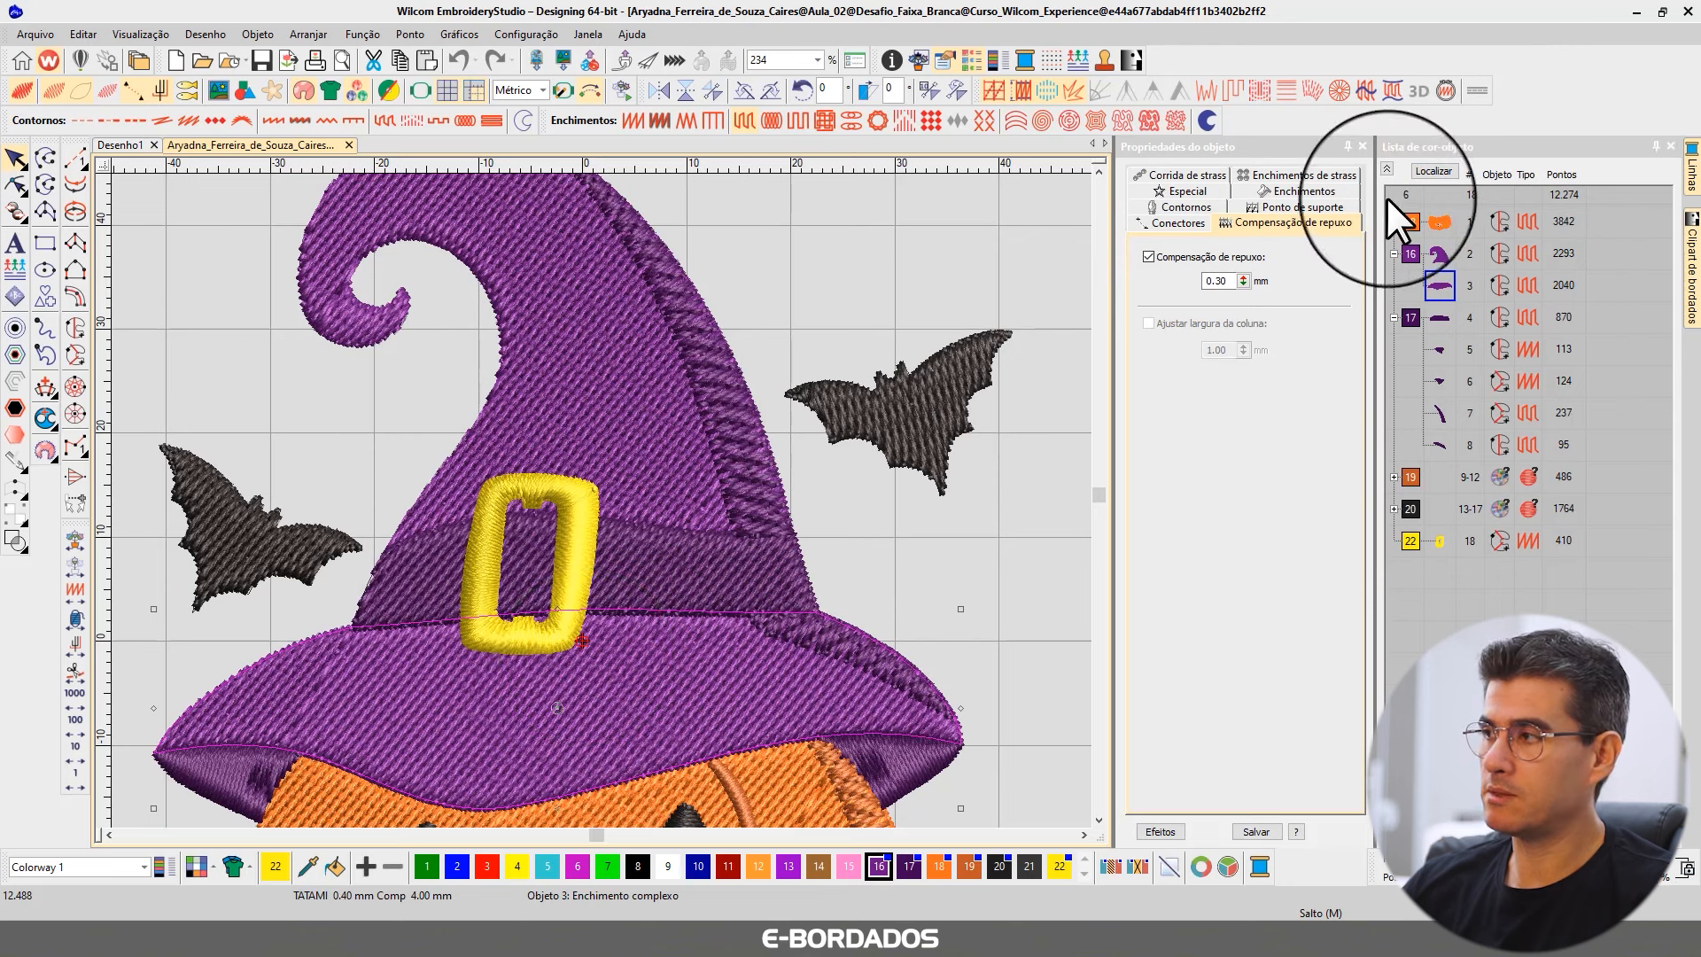
click(1431, 172)
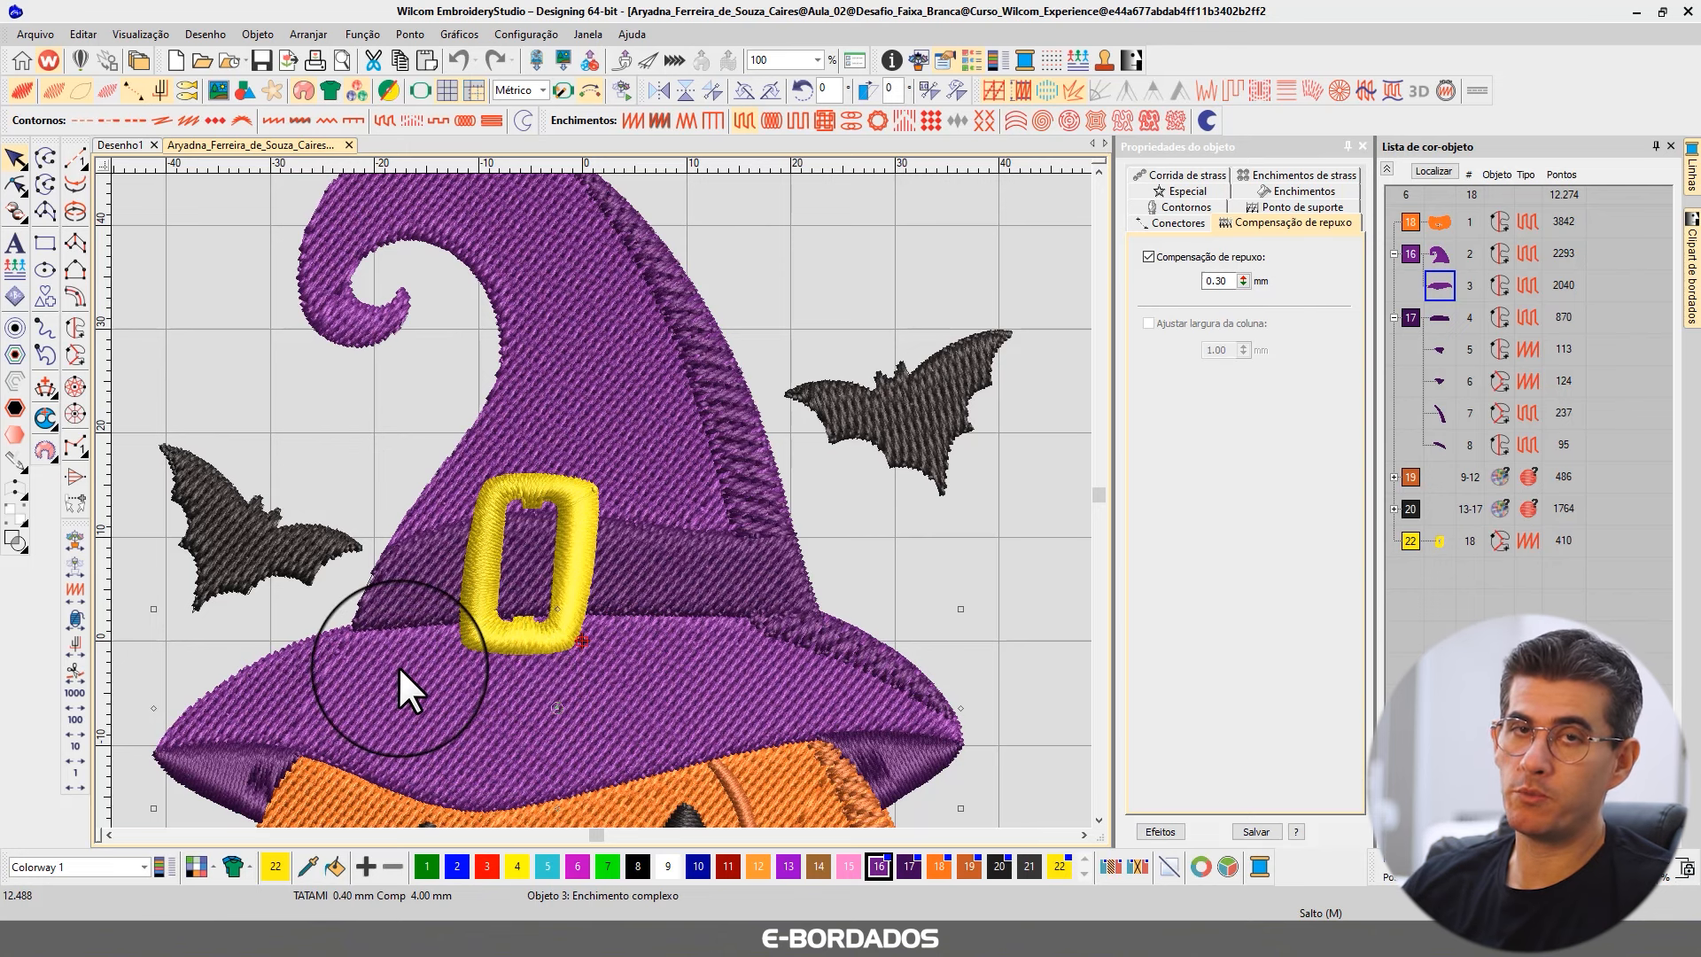
click(433, 584)
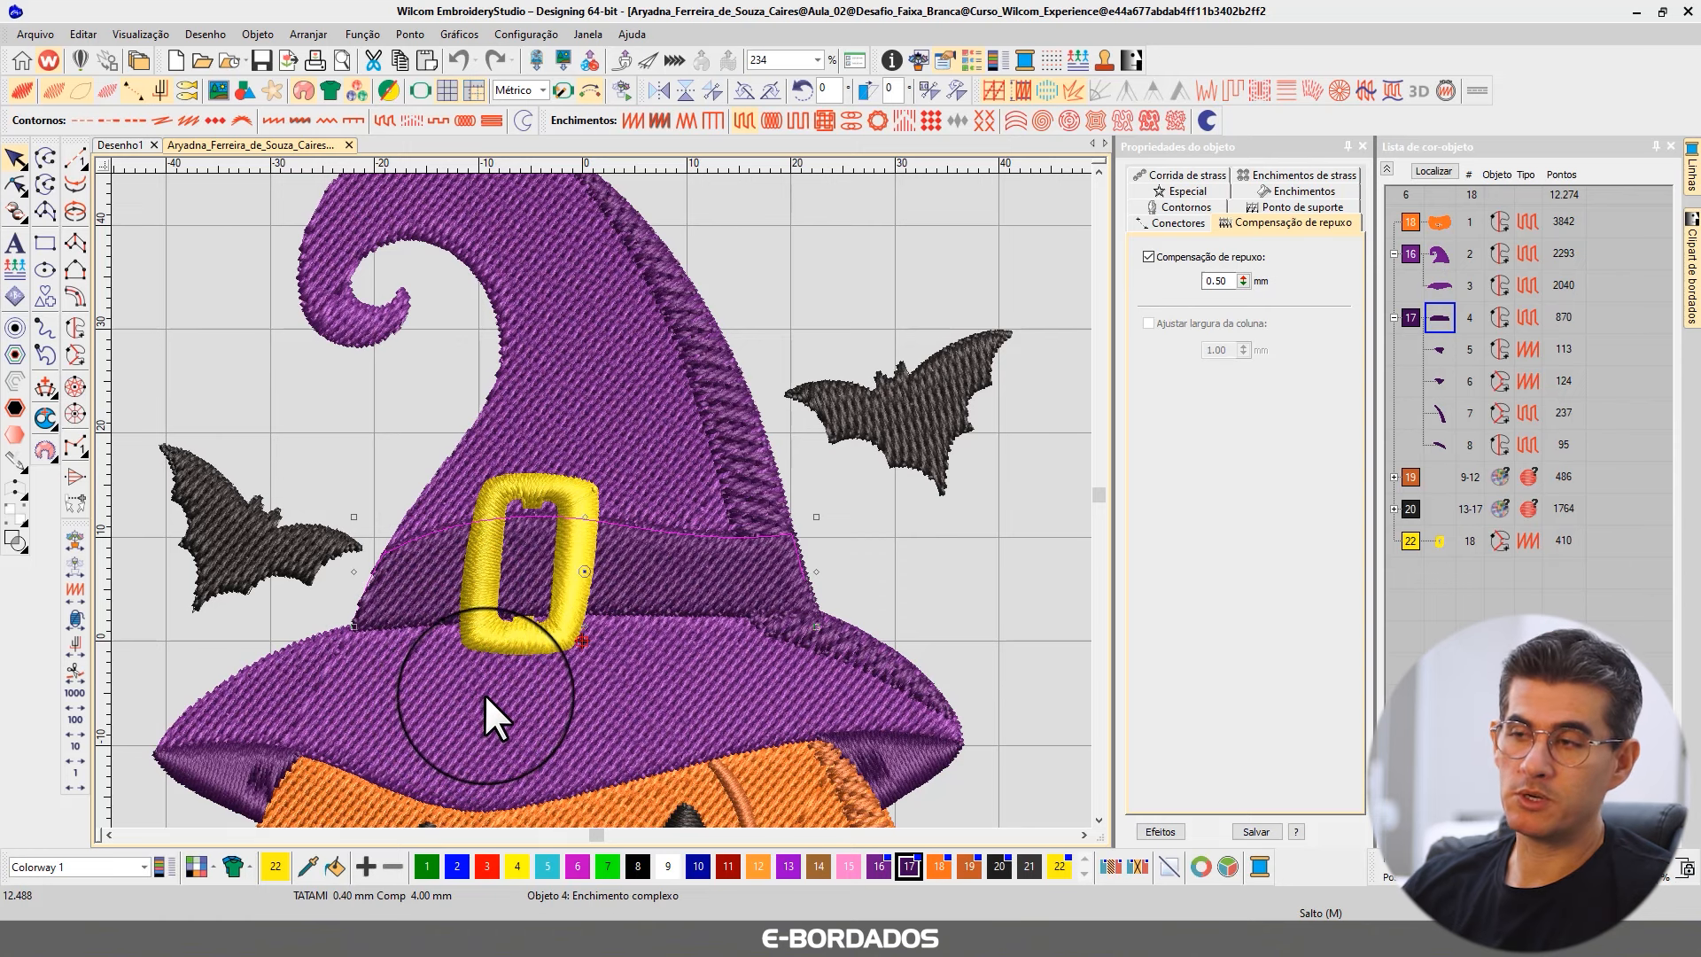
click(568, 451)
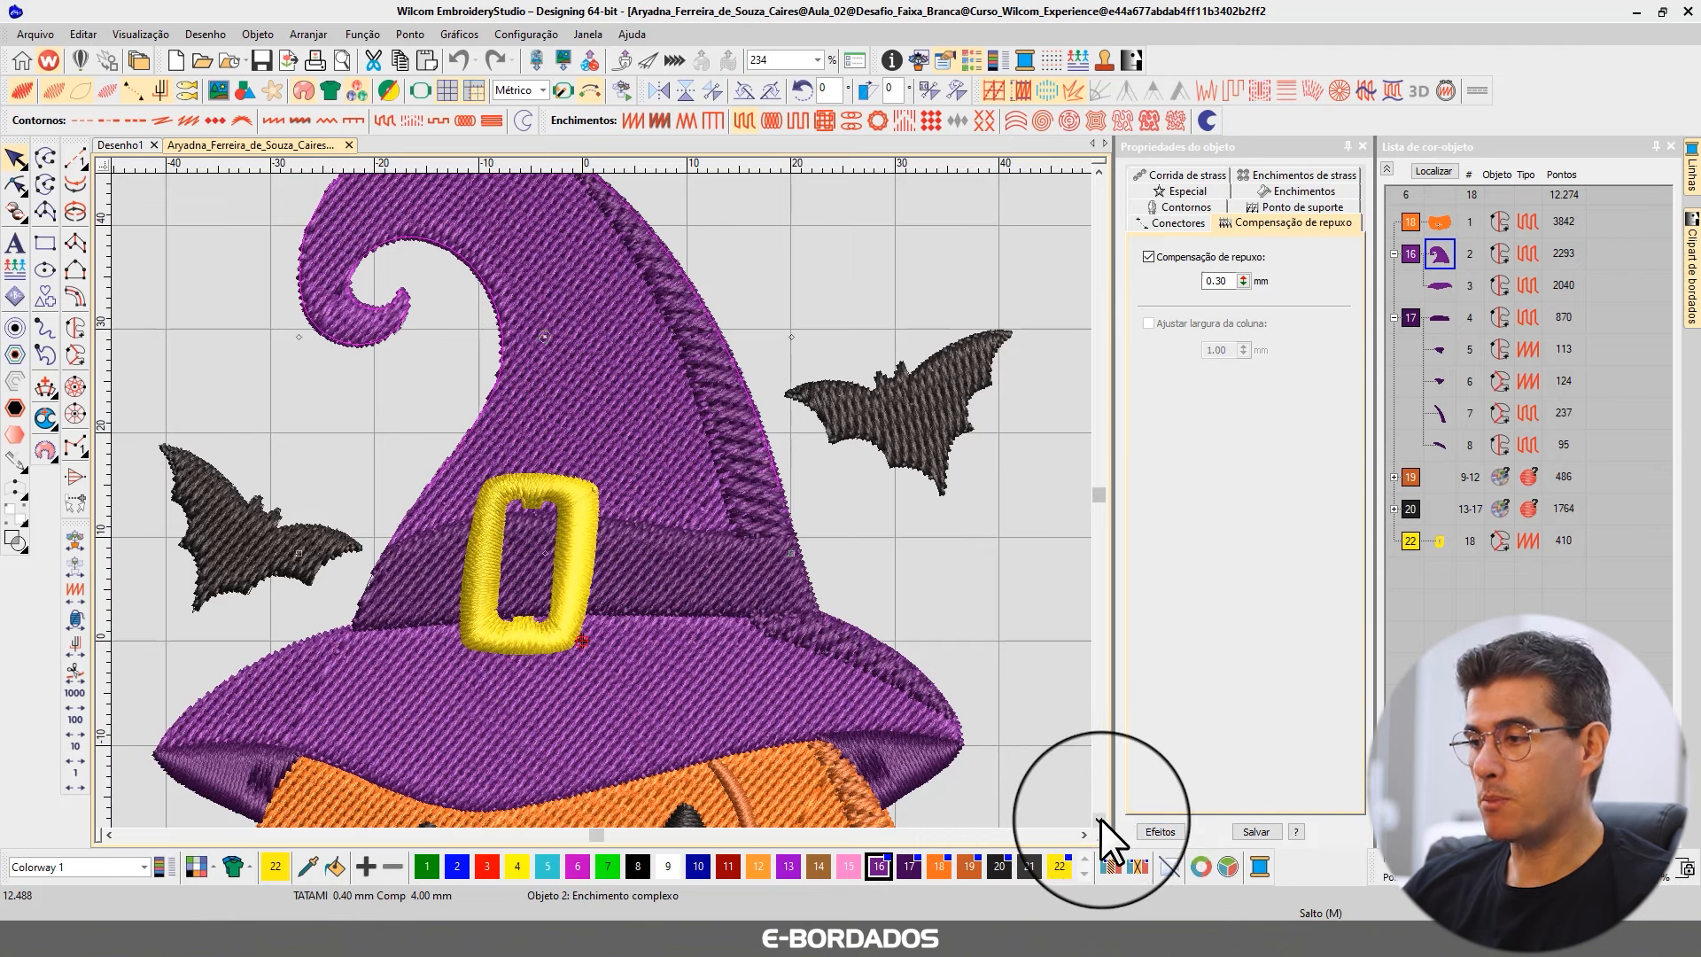
Step: Check the complex-fill stitch angles of the hat's cone, band and brim, the pumpkin body and the mouth
scroll(1100, 819, down, 5)
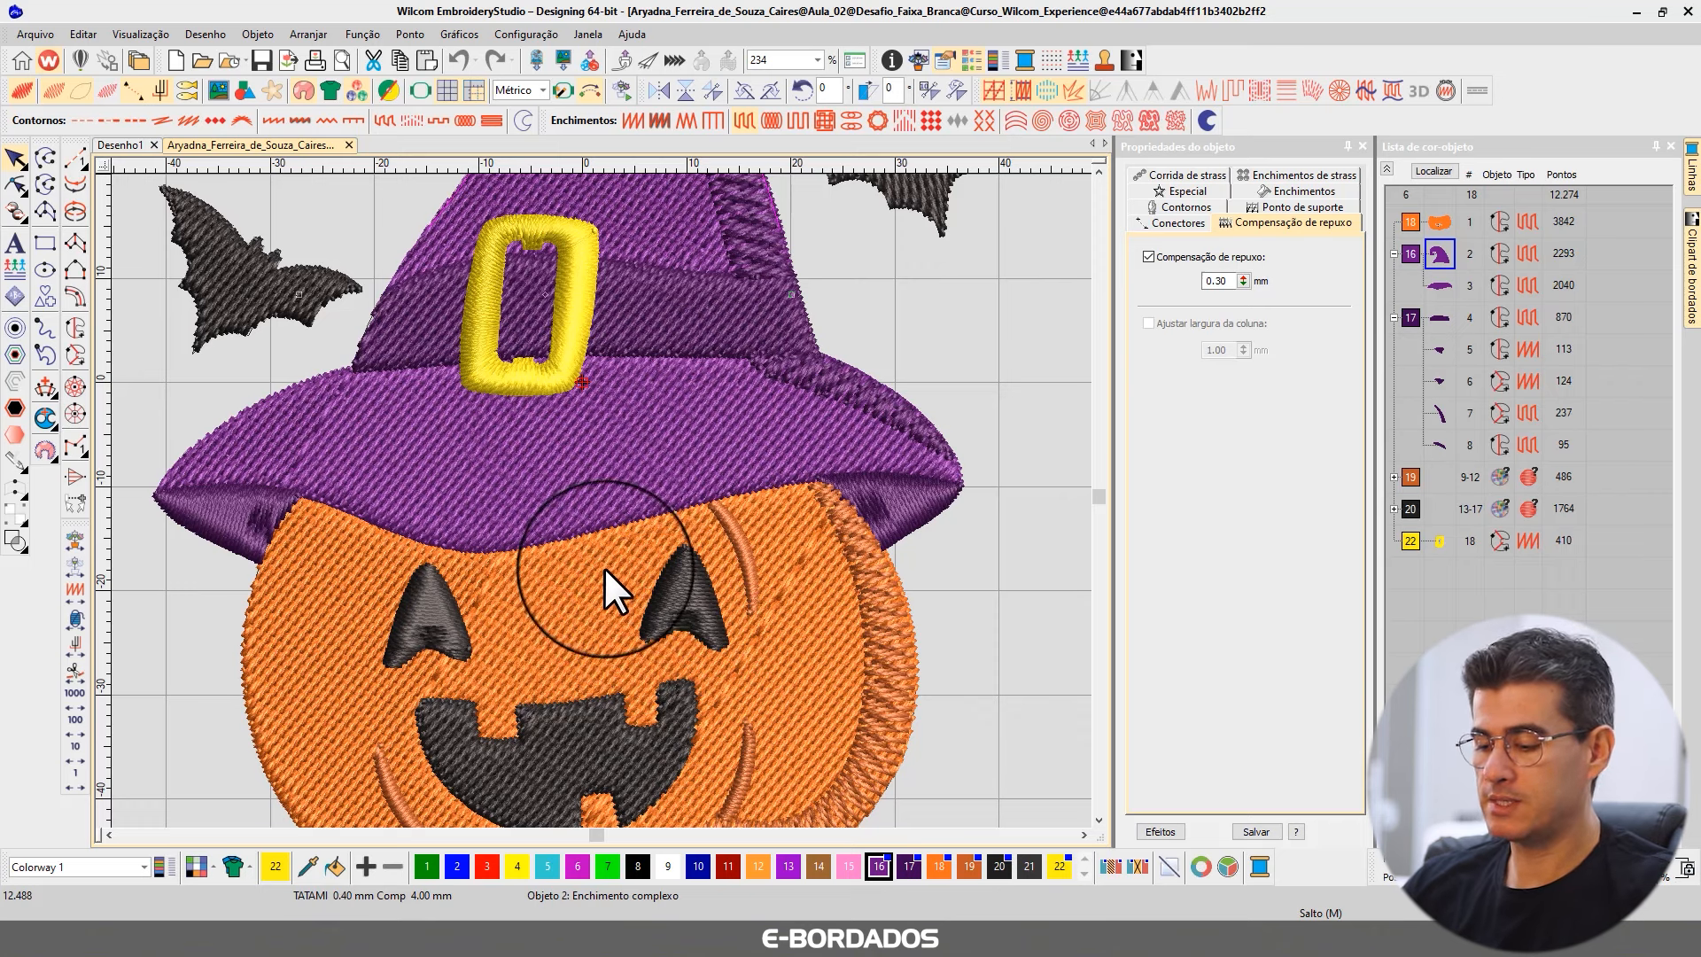
scroll(603, 568, down, 2)
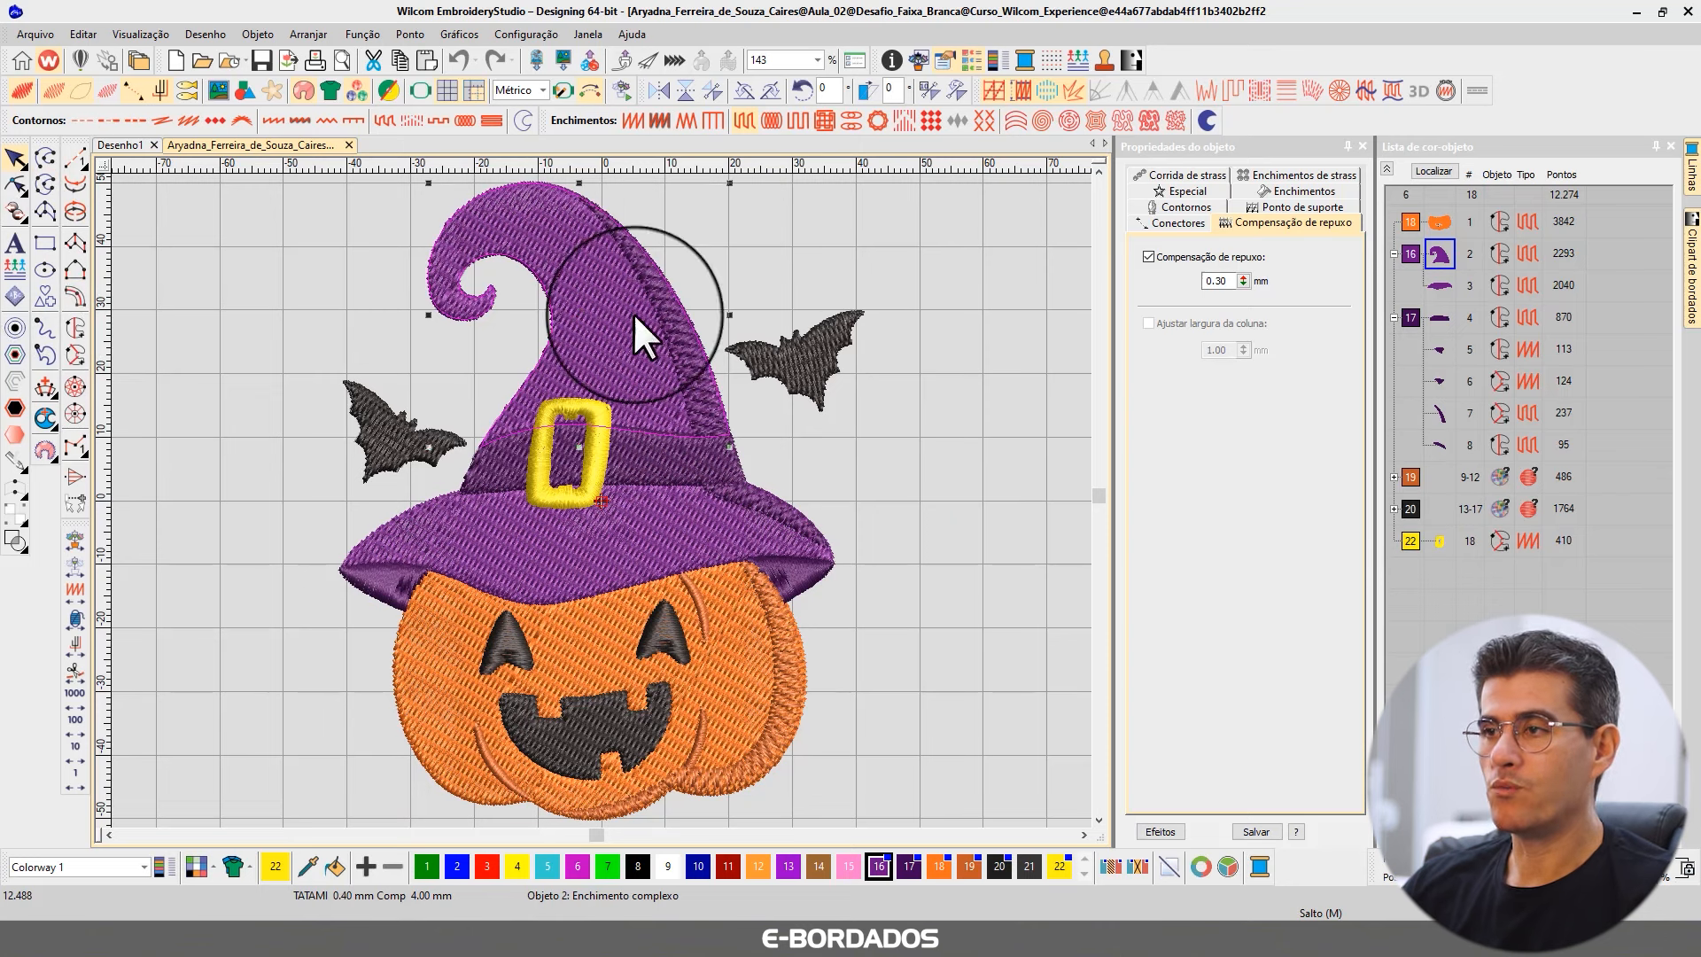
click(586, 317)
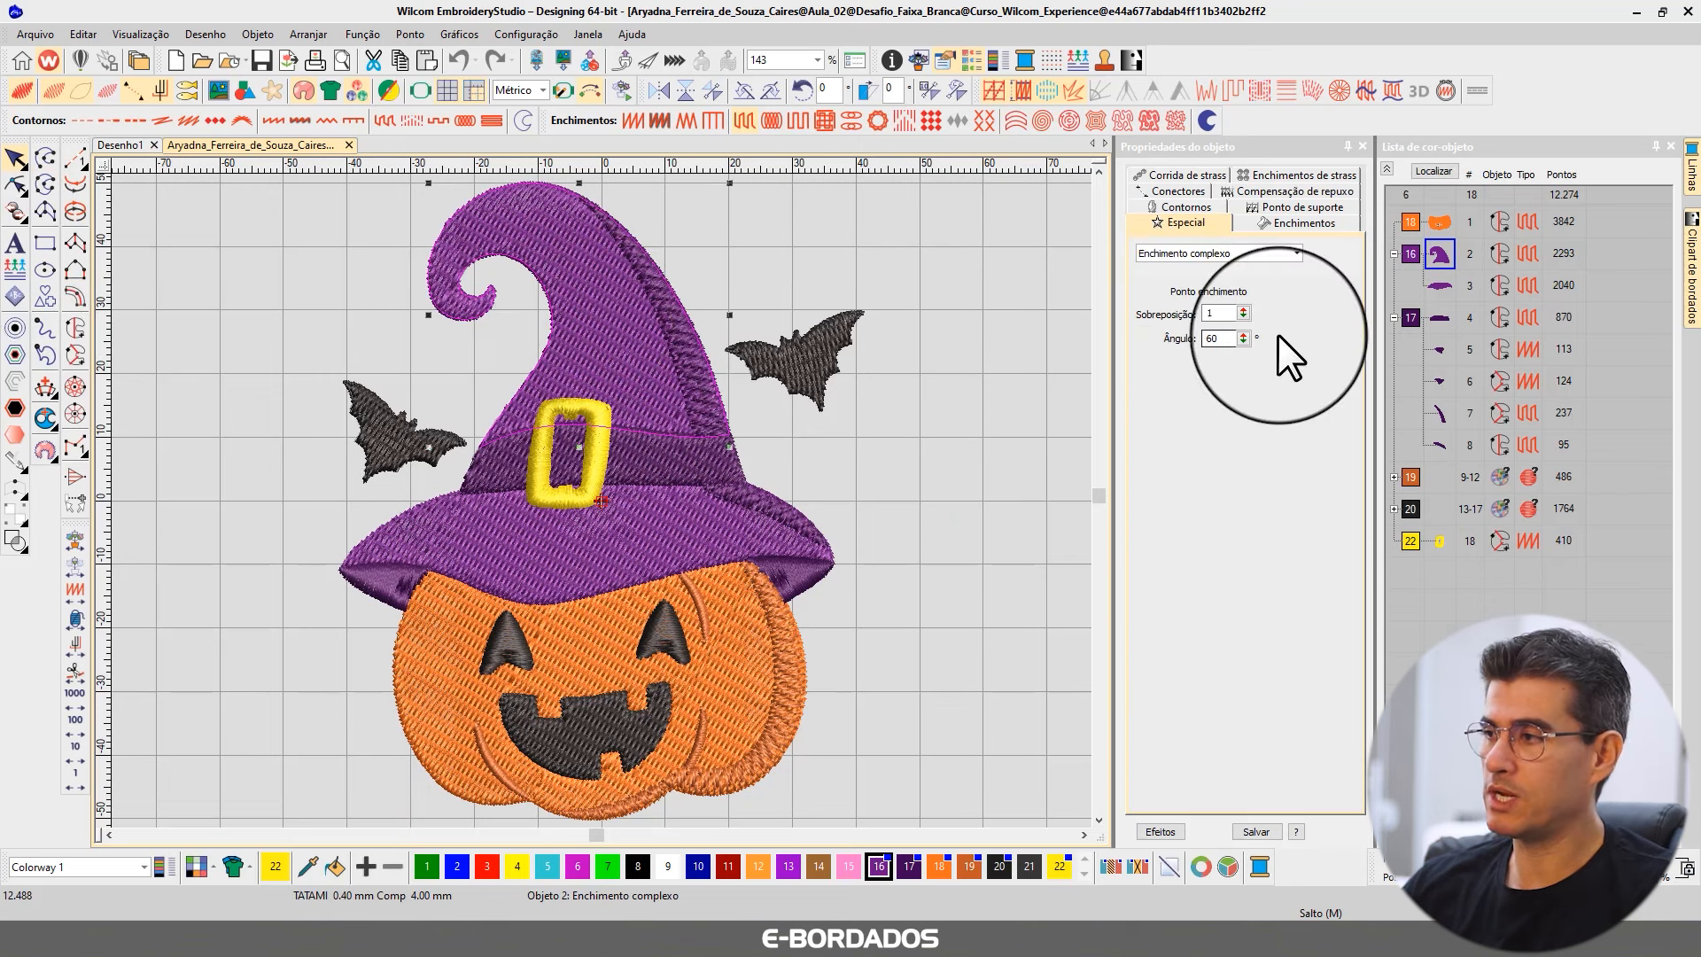
drag(1228, 339, 1150, 352)
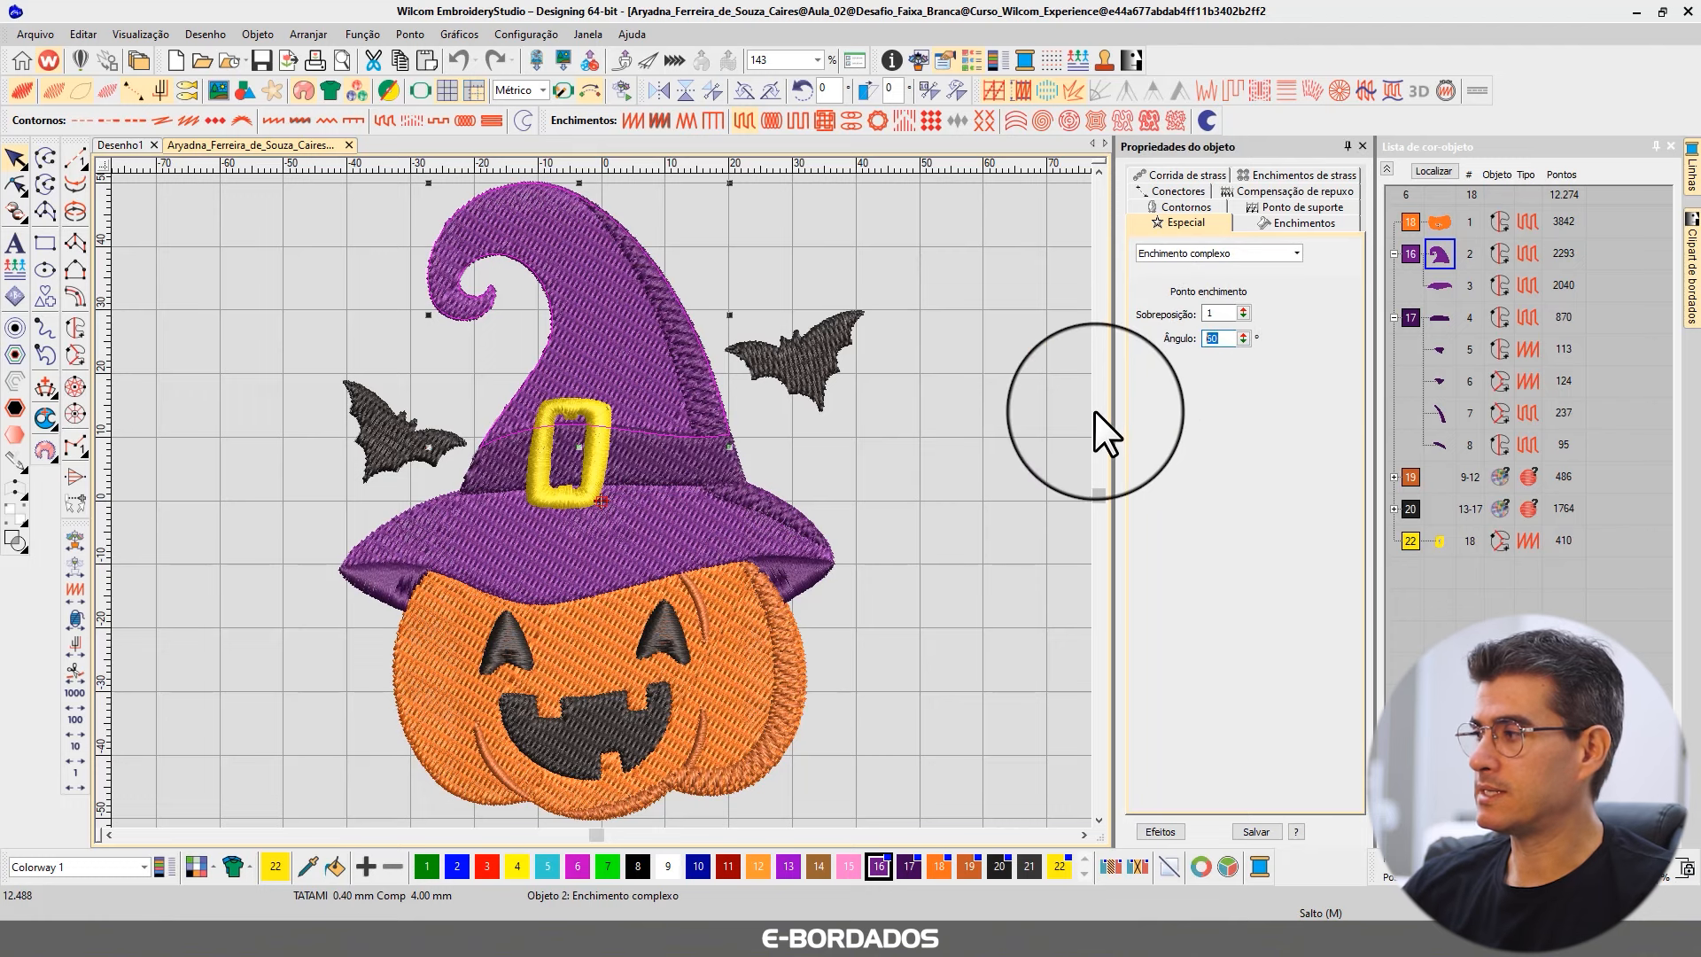
click(633, 457)
click(598, 534)
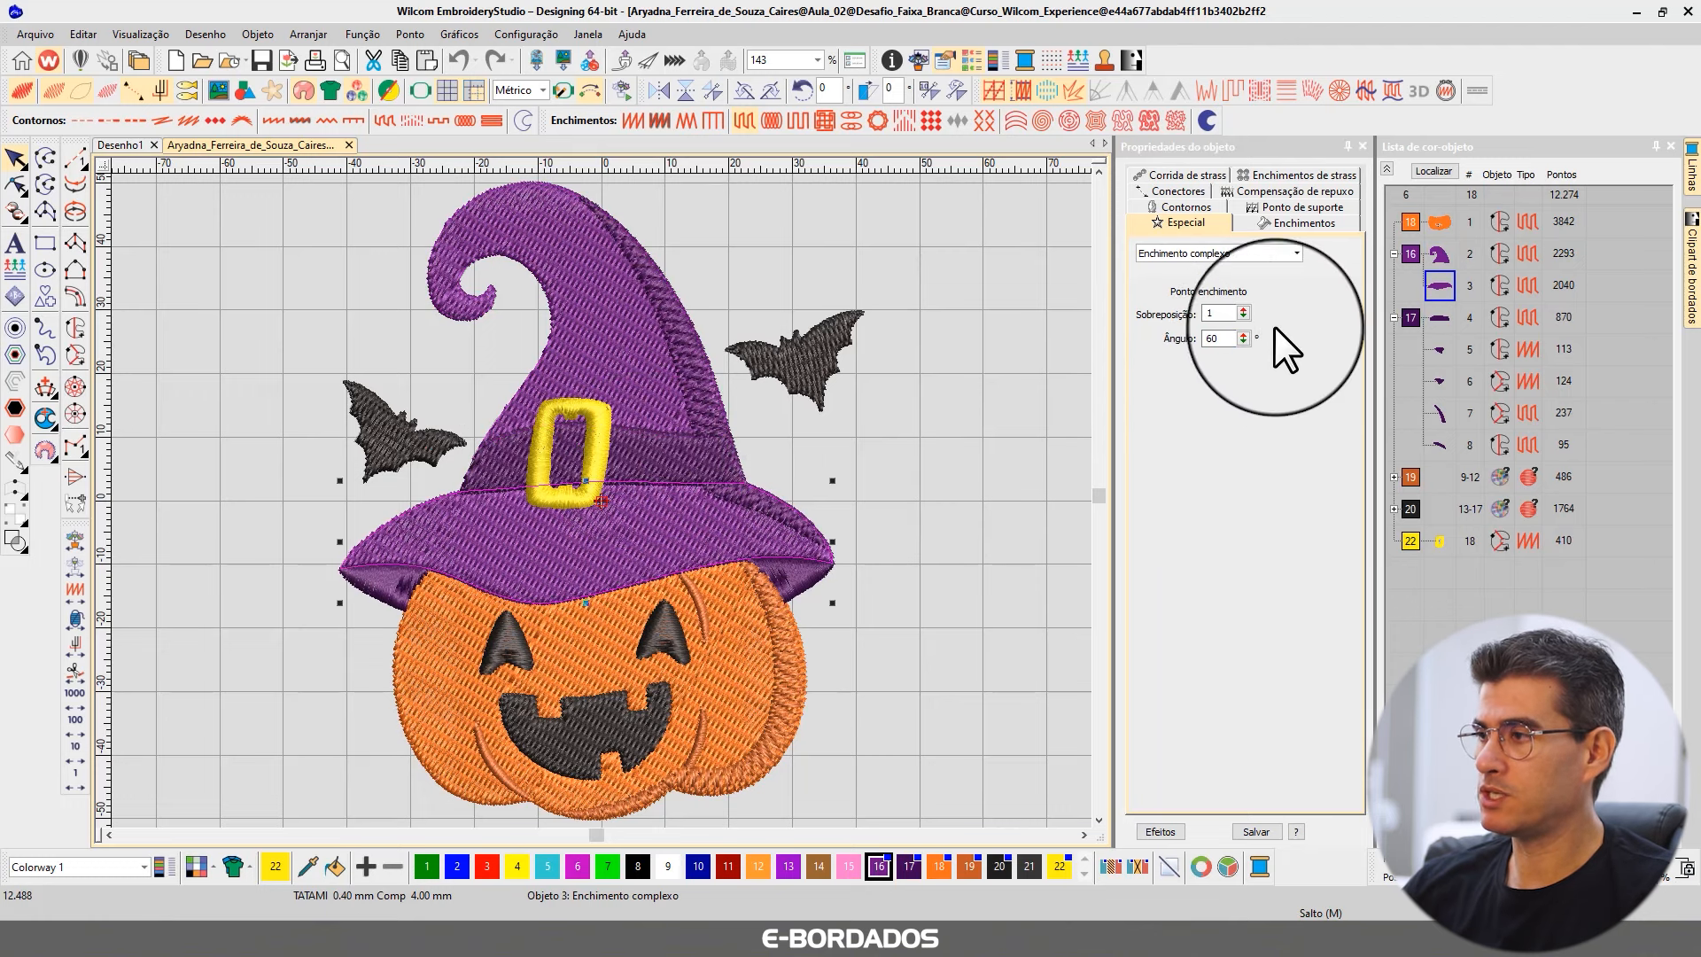
click(603, 625)
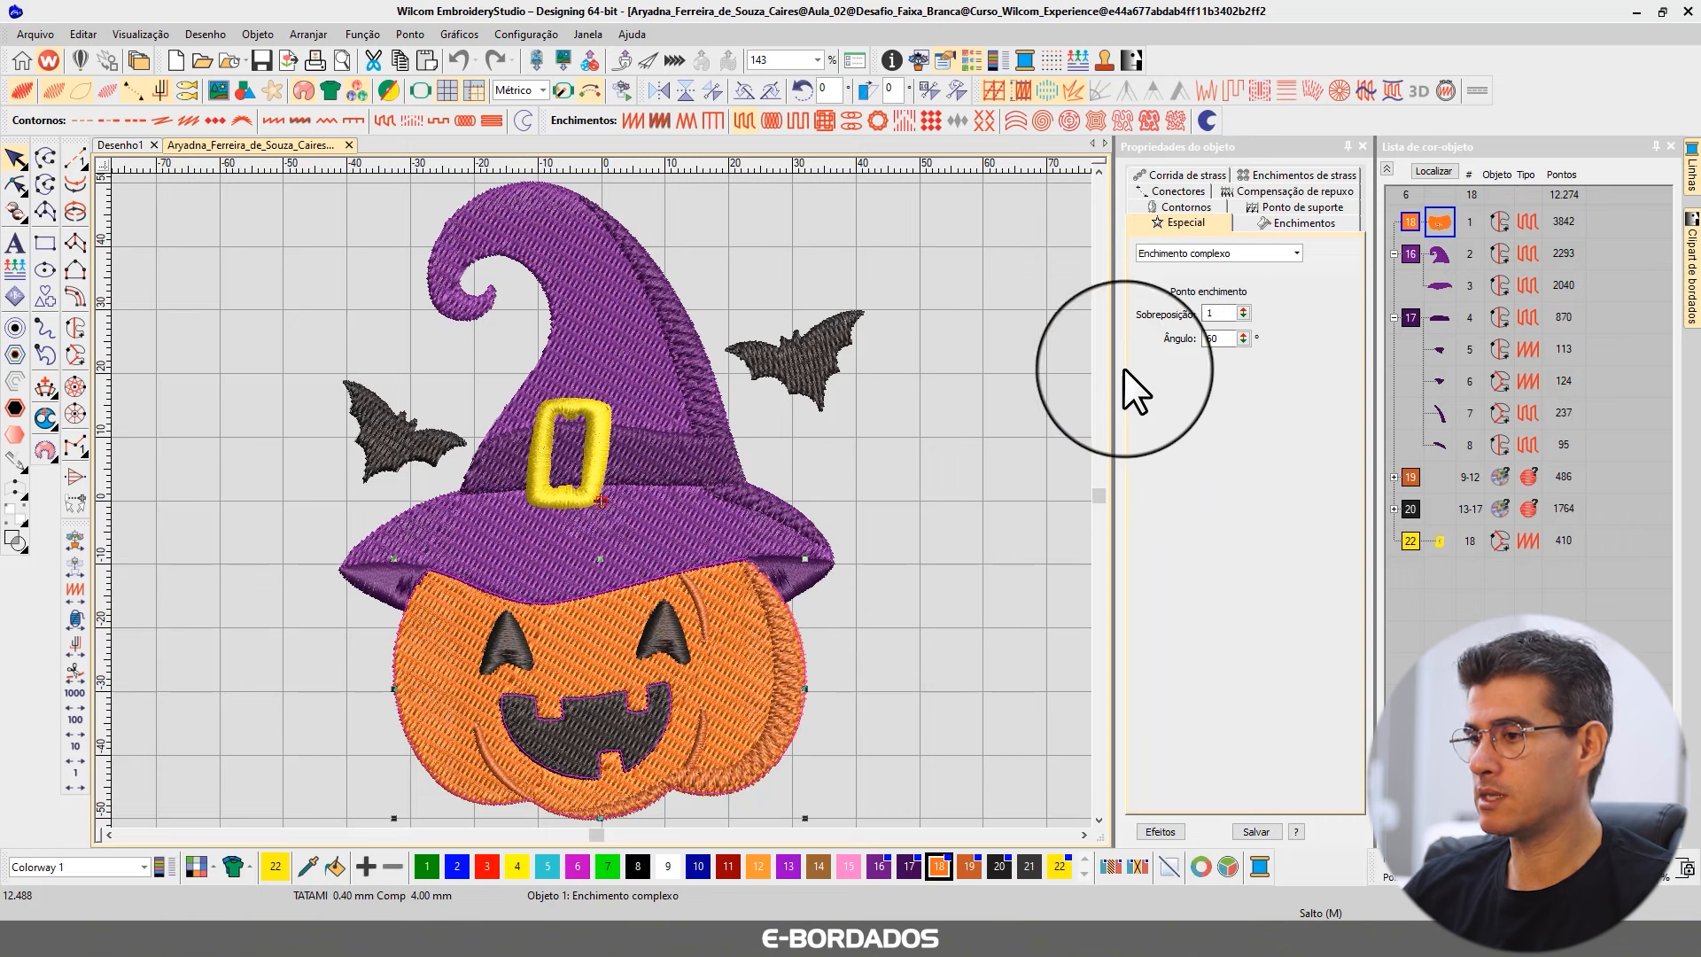
click(586, 746)
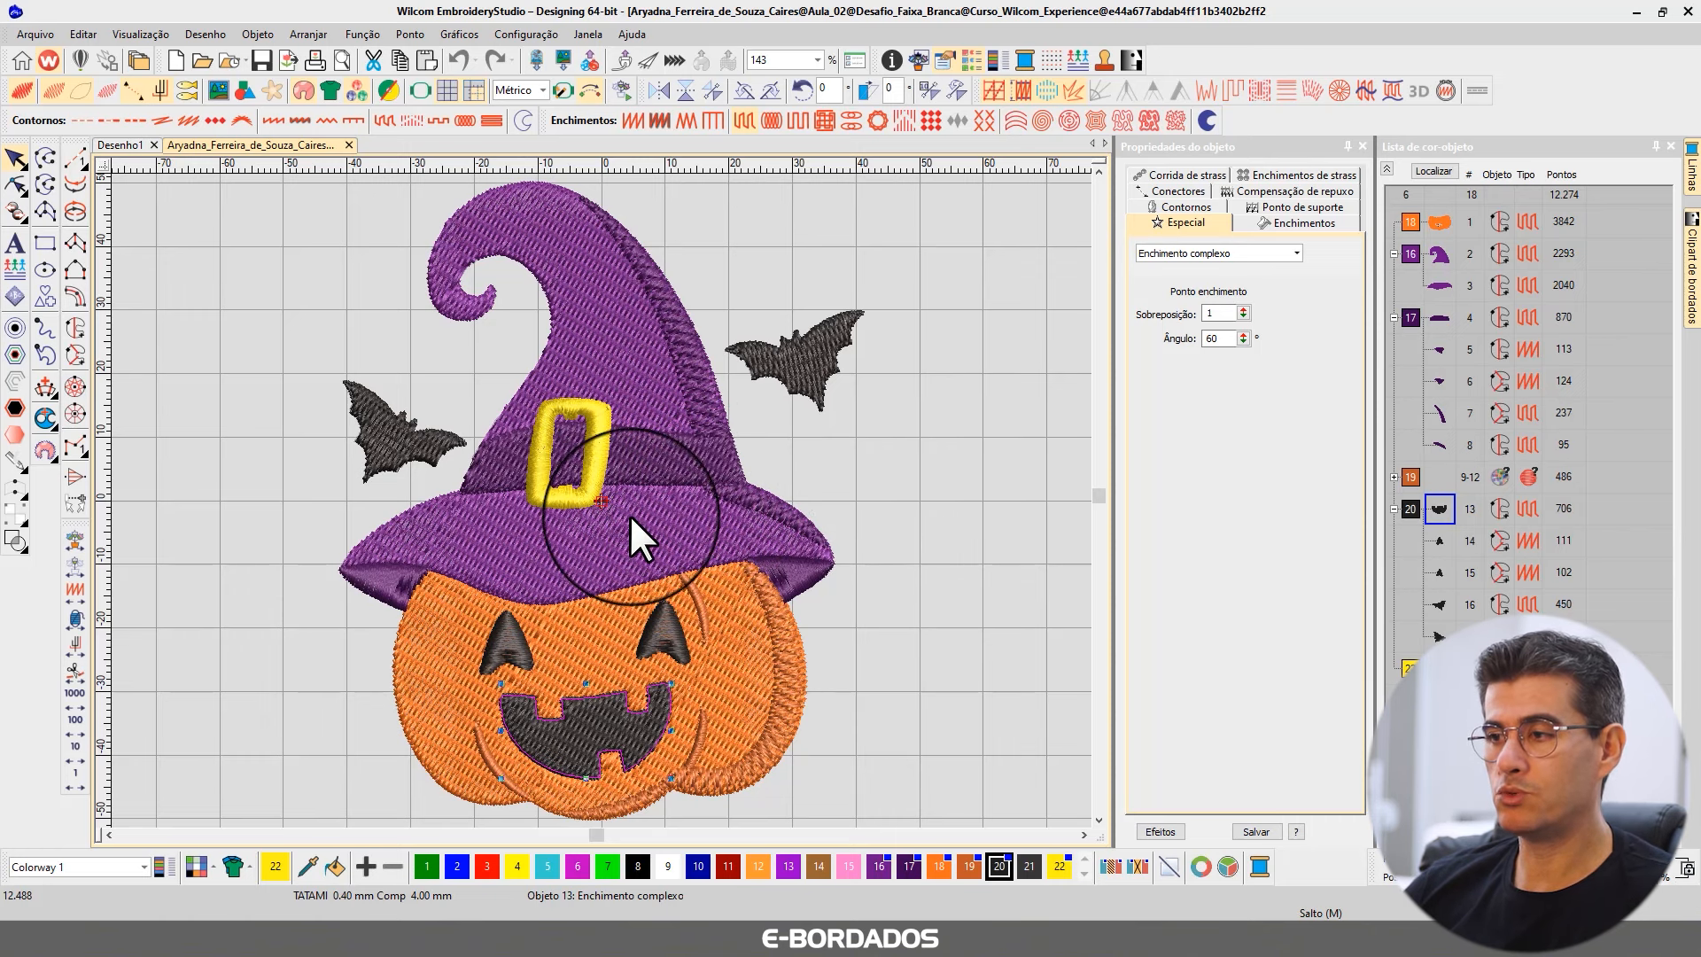
Step: Set the stitch angle of the orange pumpkin body's complex fill to 0°
click(591, 646)
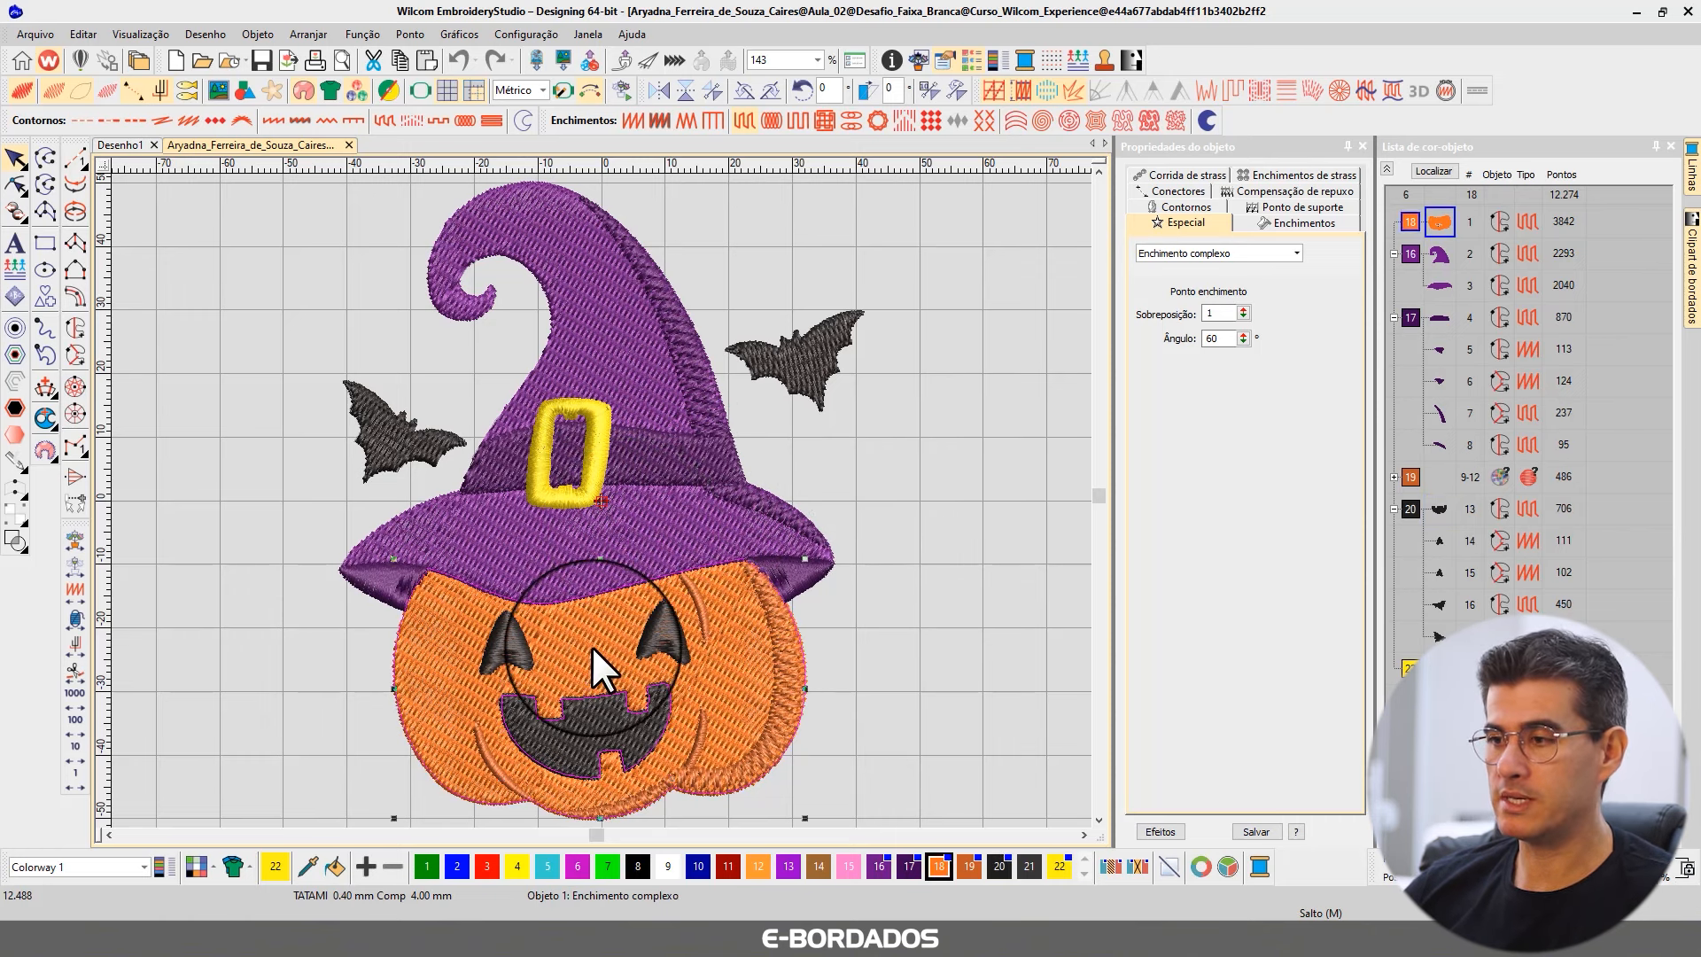
click(1224, 339)
key(BackSpace)
key(BackSpace)
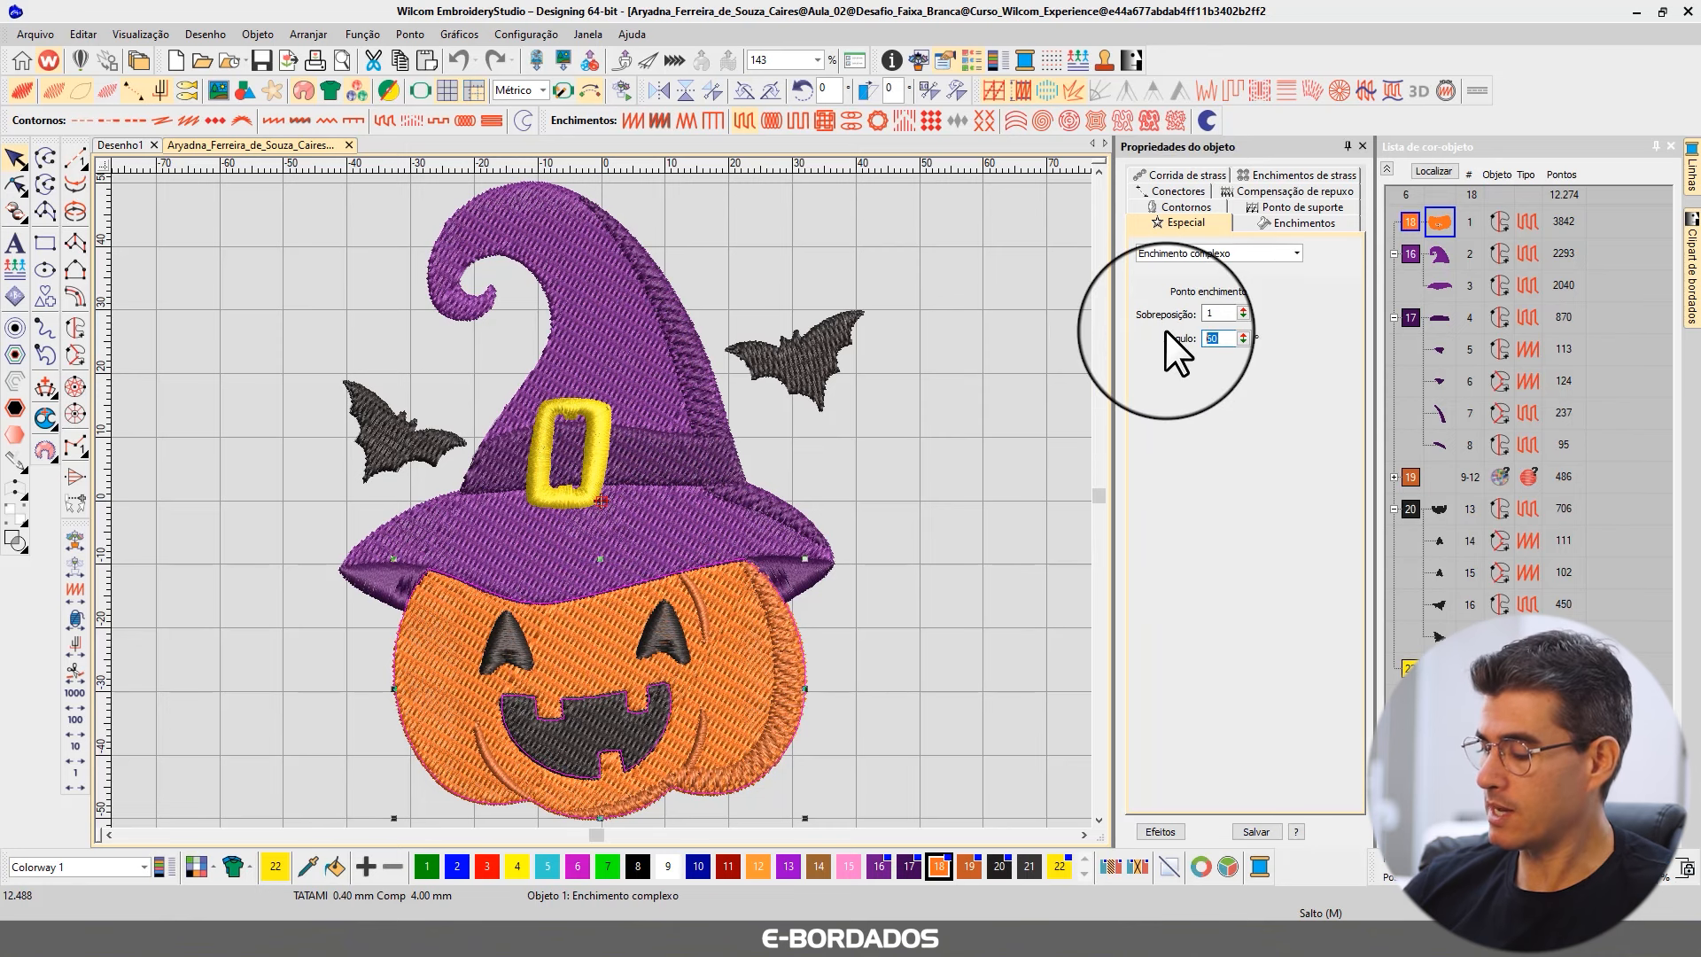
text(0)
key(Return)
click(908, 503)
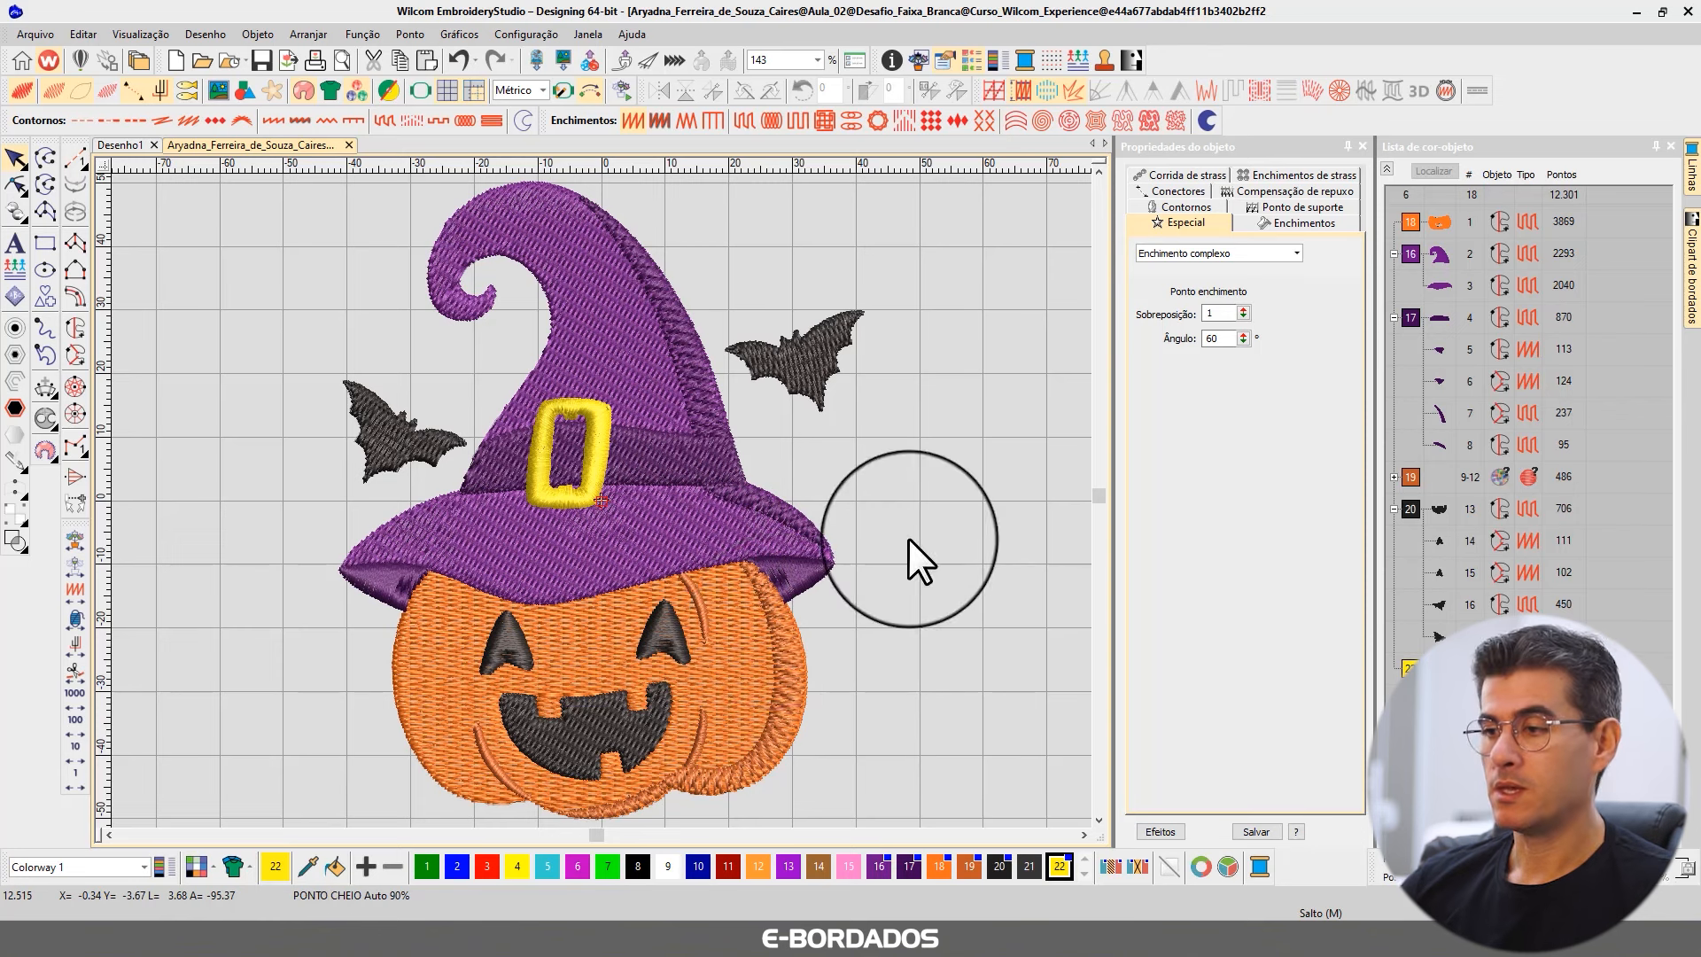
Step: Compare the stitch angles of the pumpkin body and the hat's cone and brim
click(560, 653)
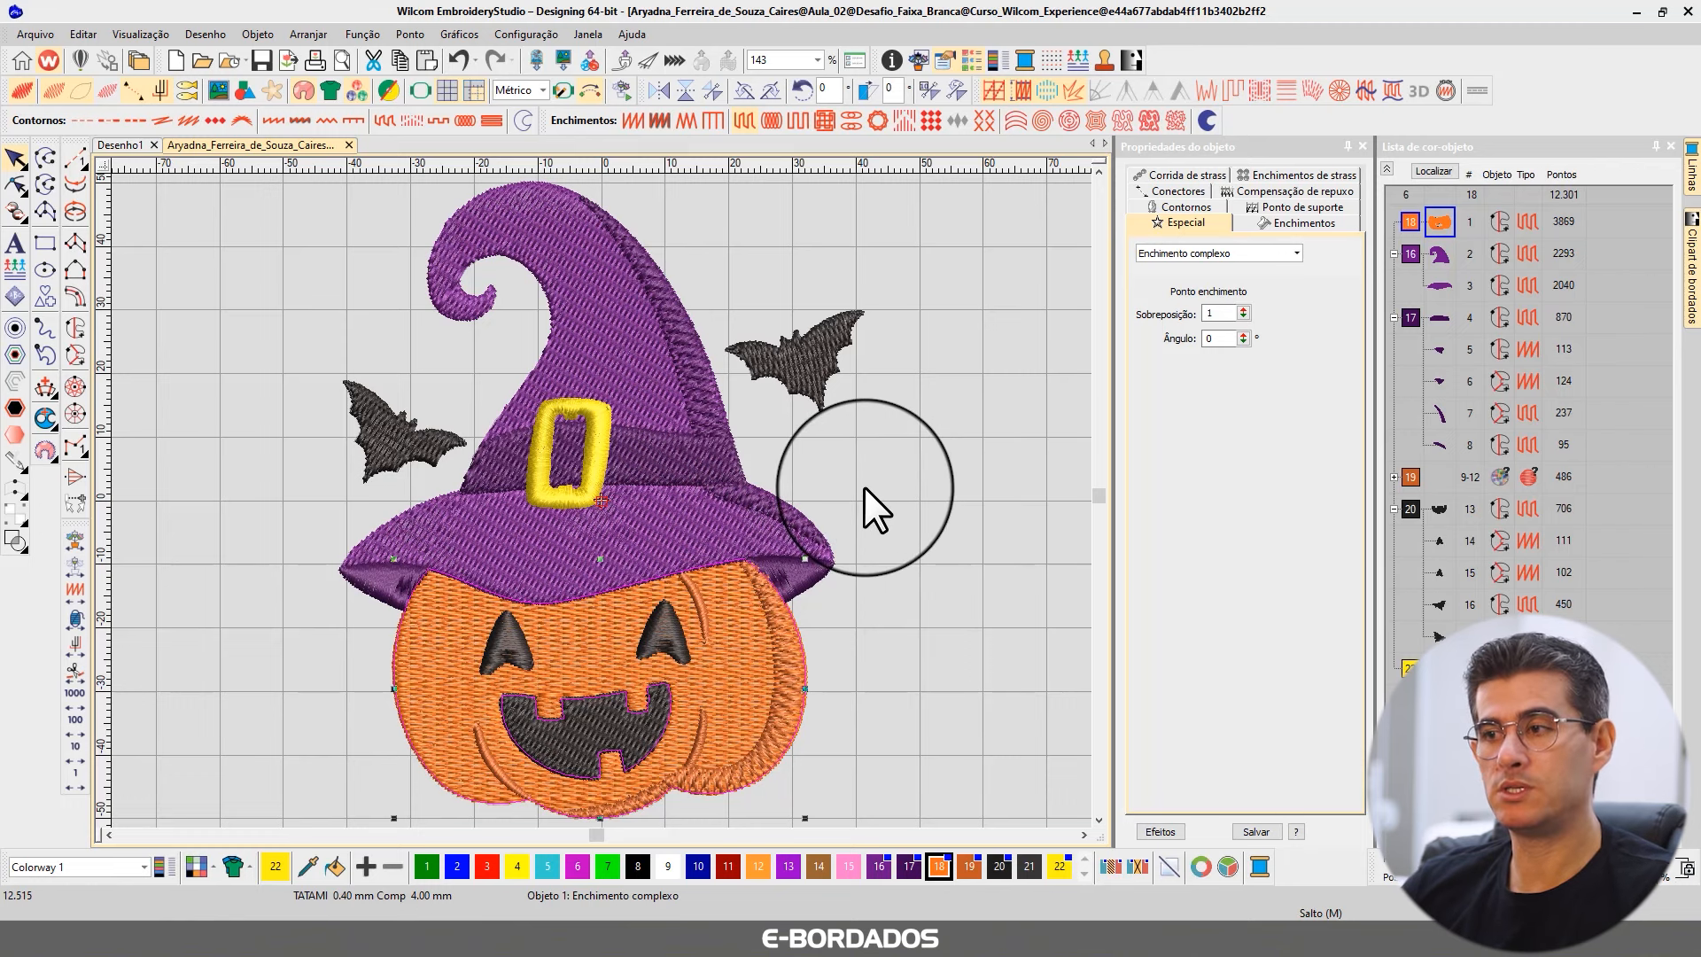
click(607, 339)
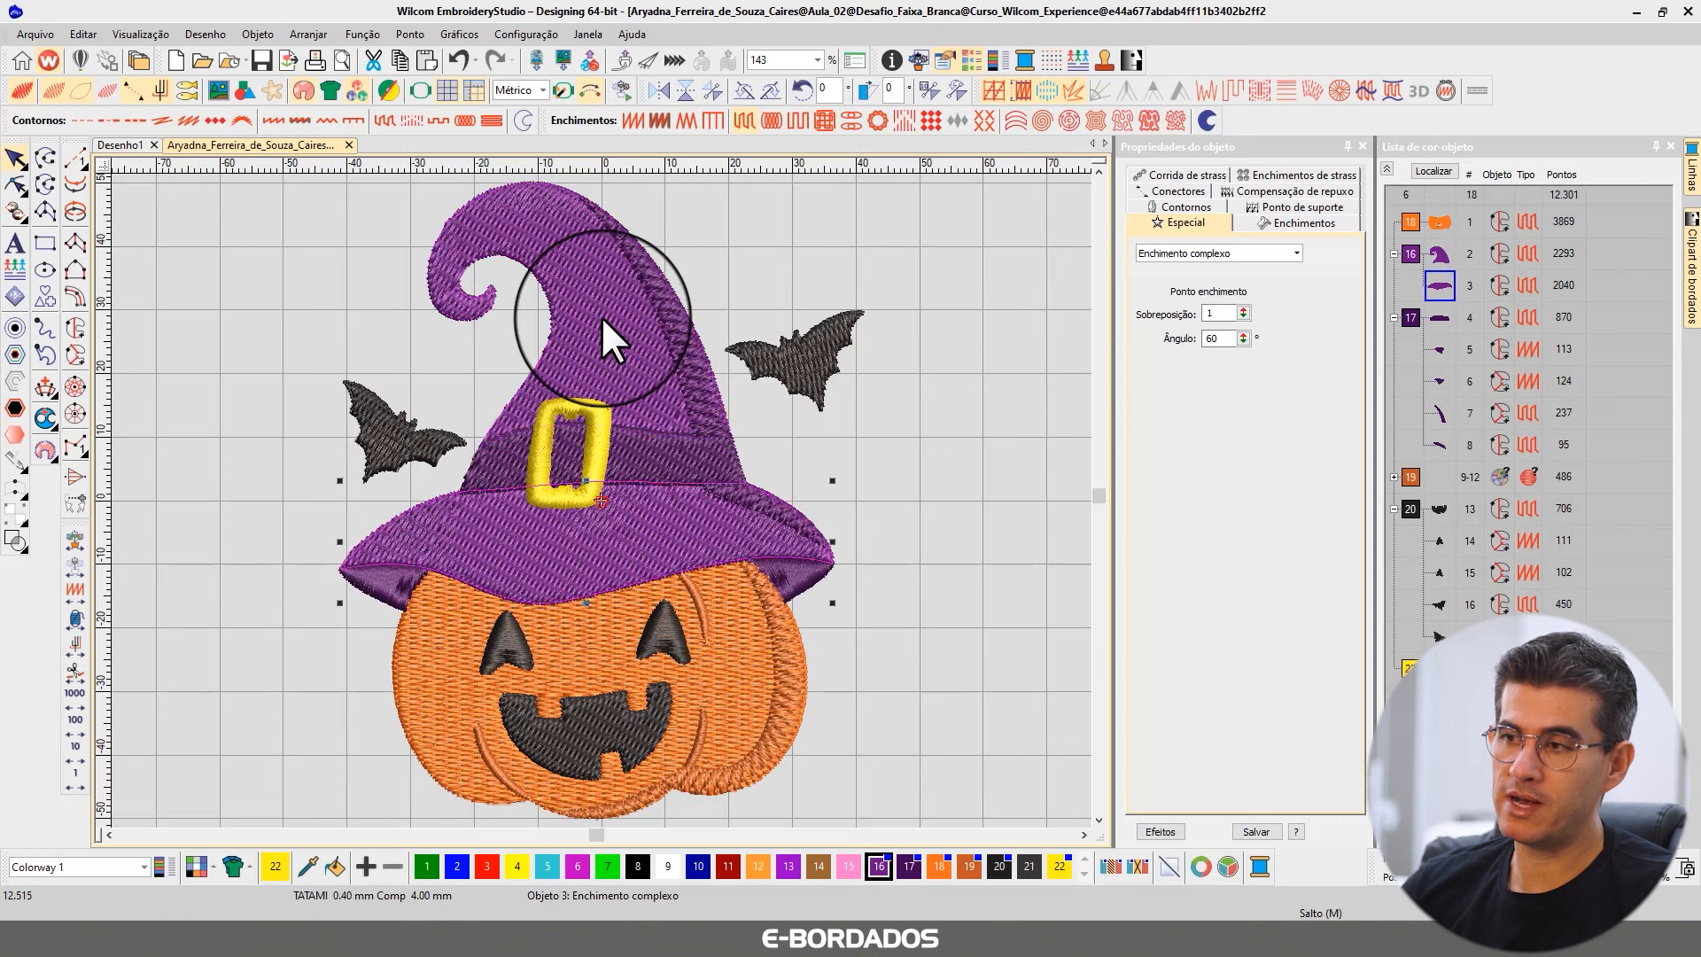
click(562, 550)
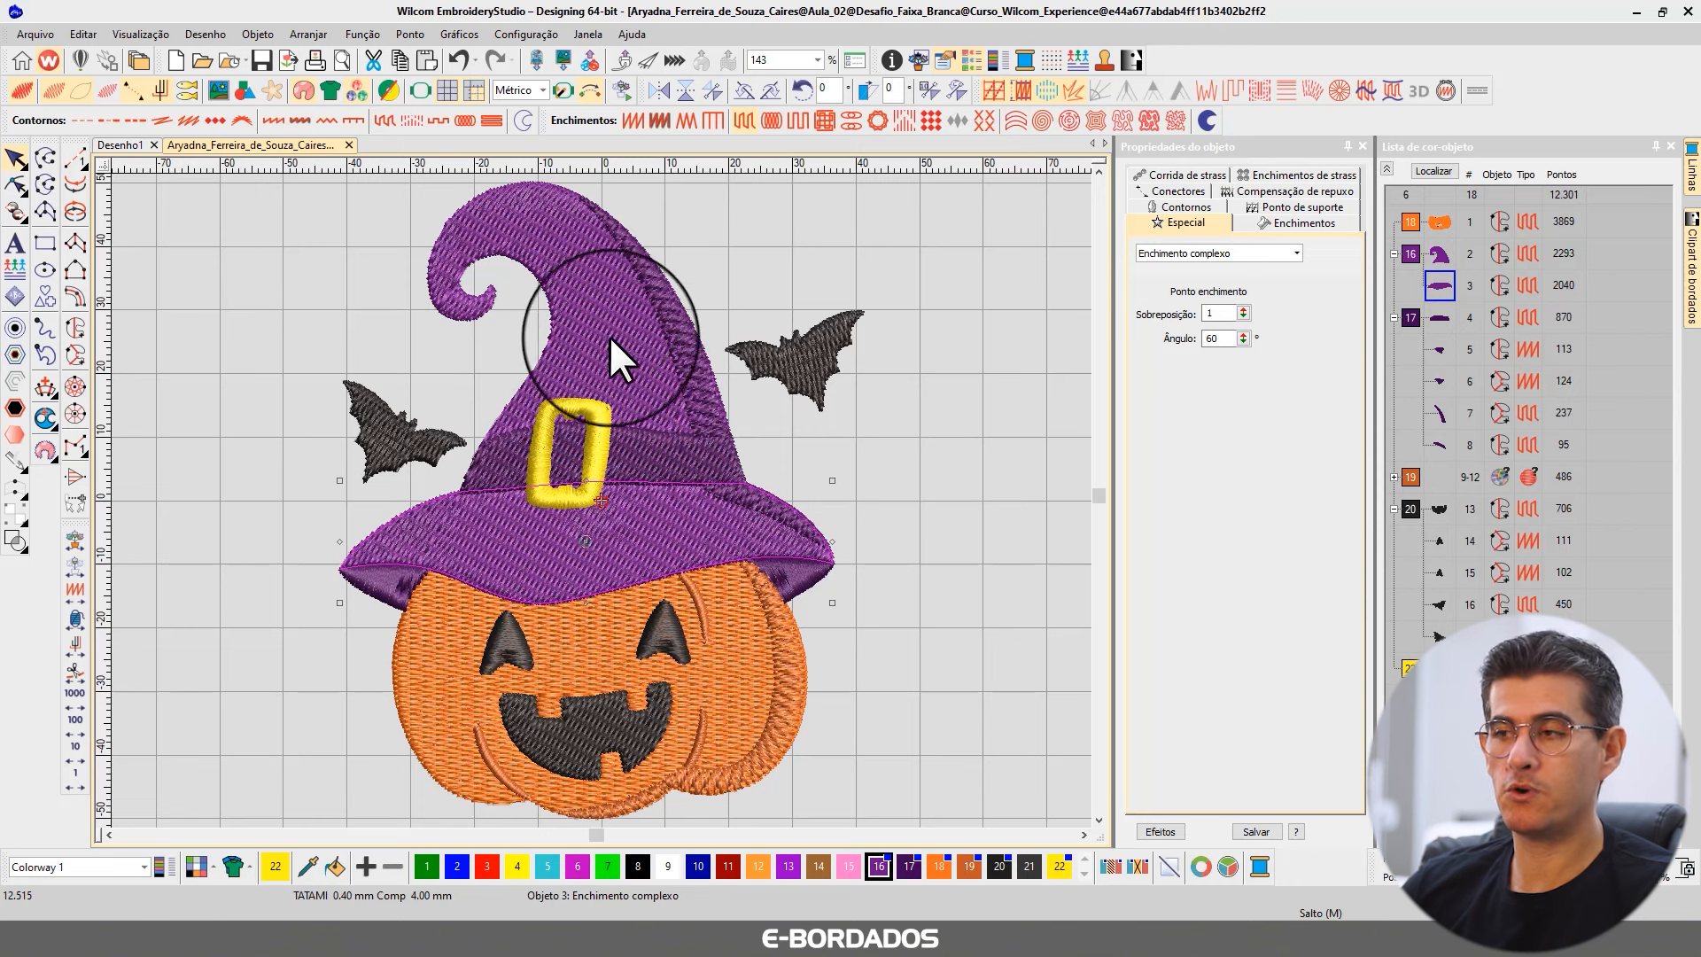
Step: Reshape the dark purple hat band's stitch direction to an angle of 150° and isolate the band for checking
click(658, 457)
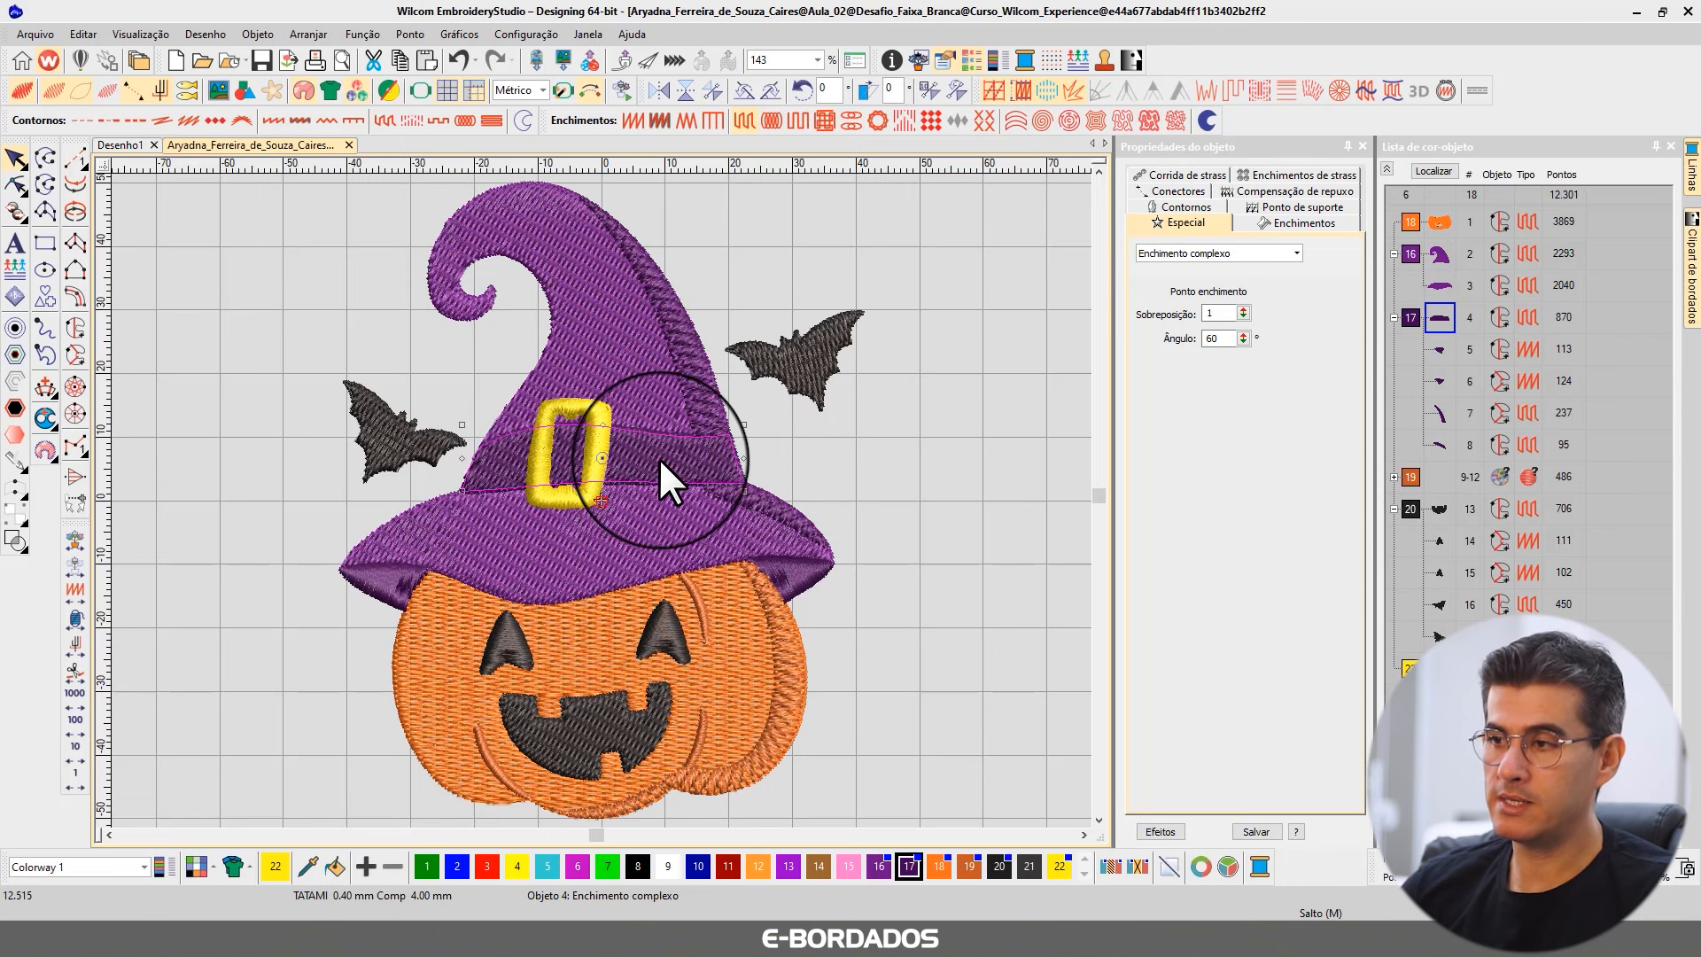
click(15, 186)
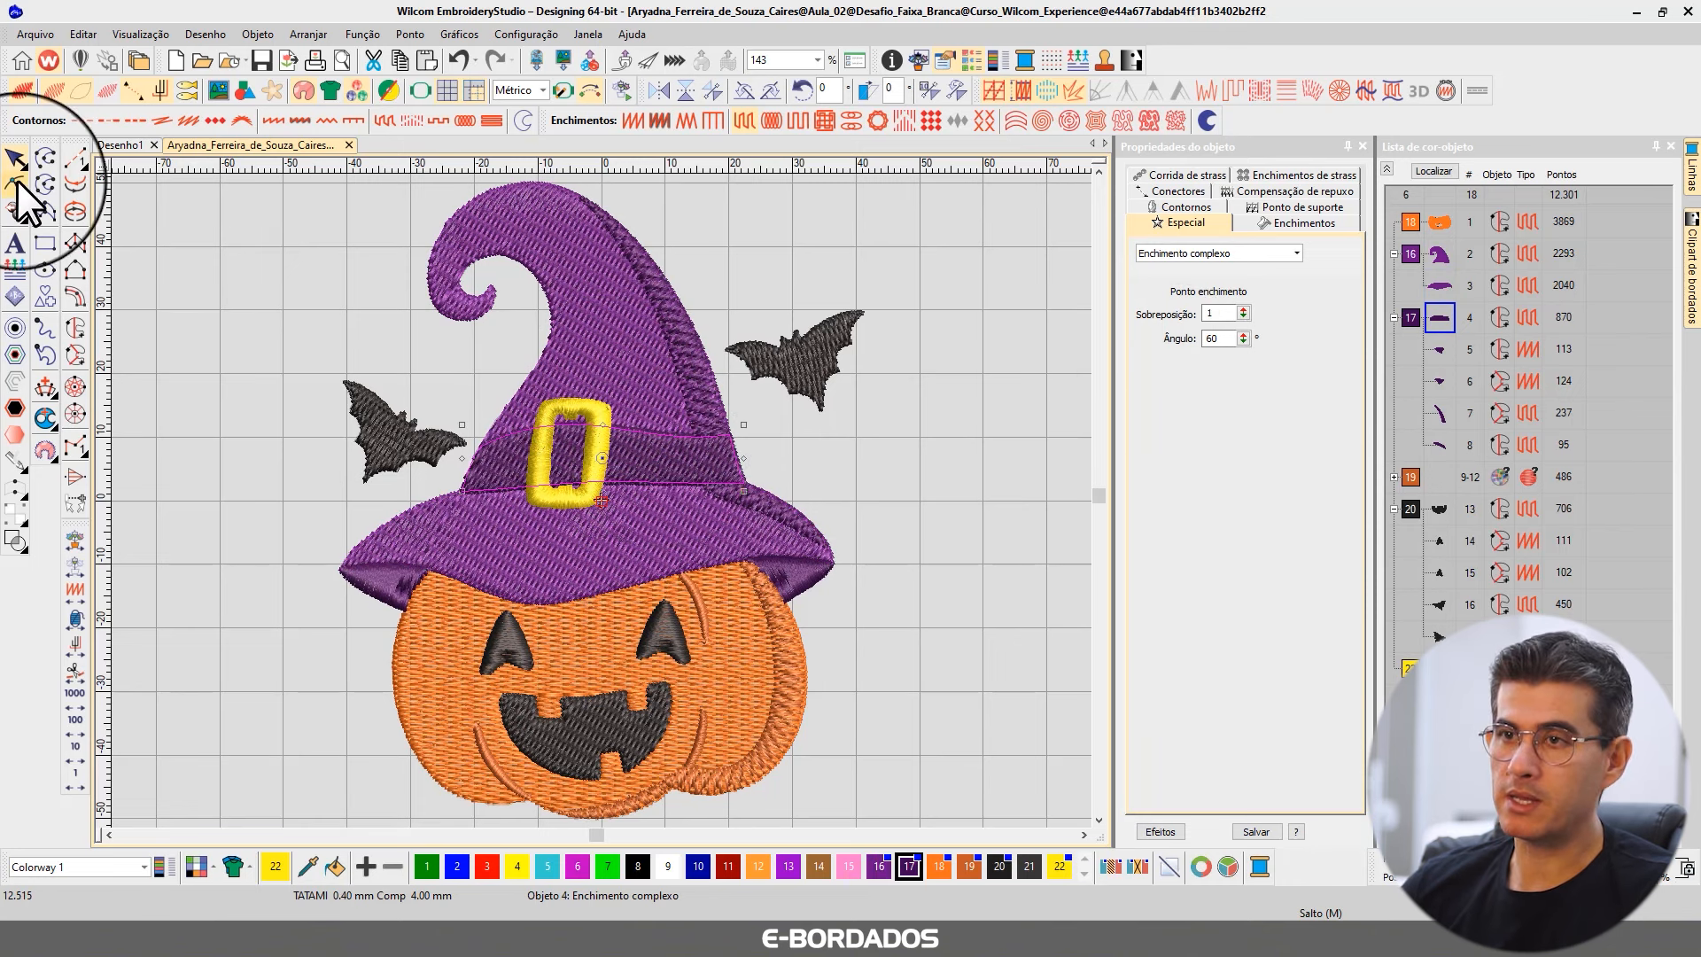
drag(601, 245, 700, 616)
click(15, 158)
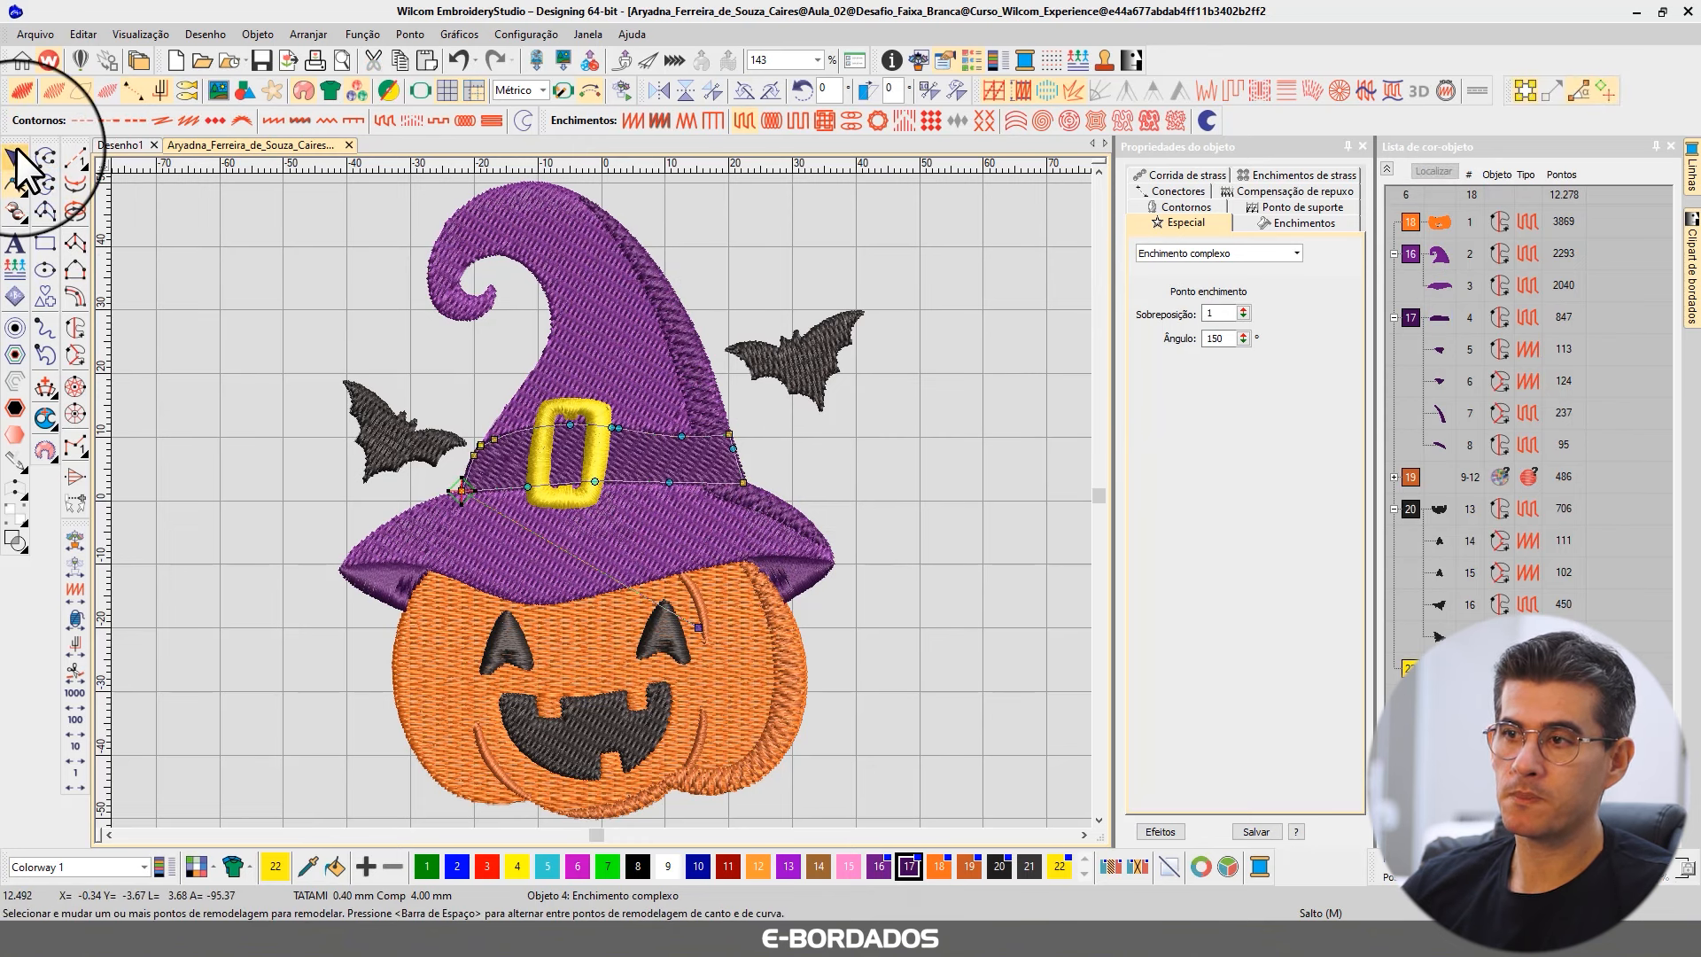
click(968, 527)
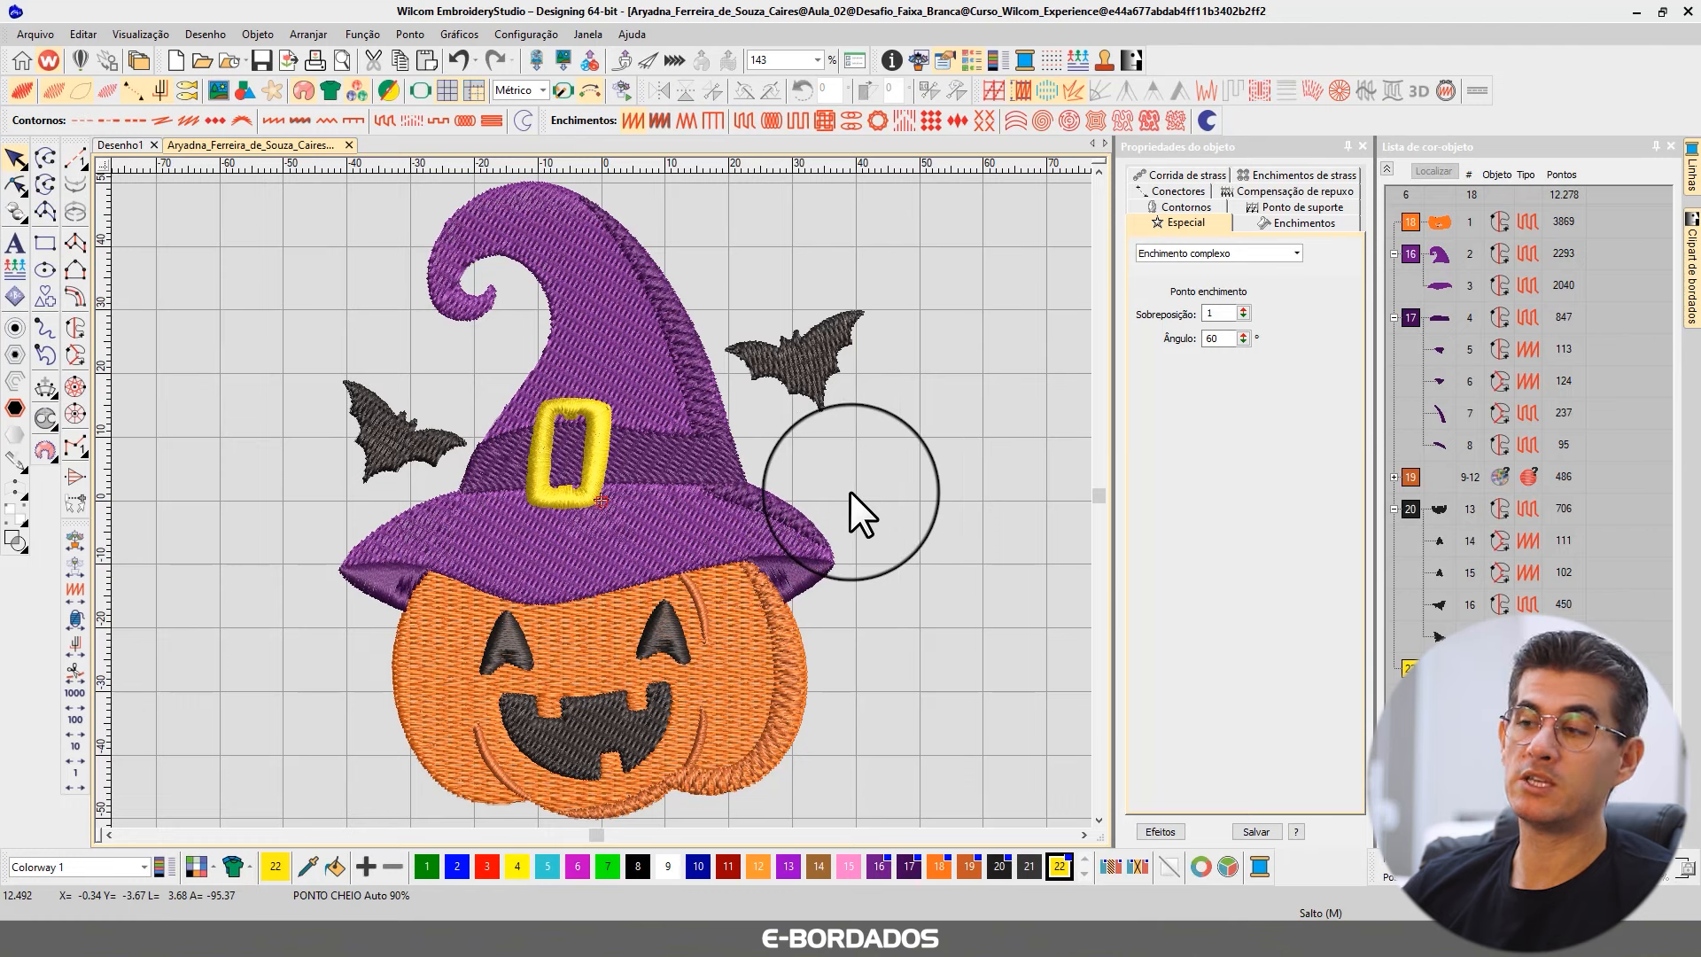
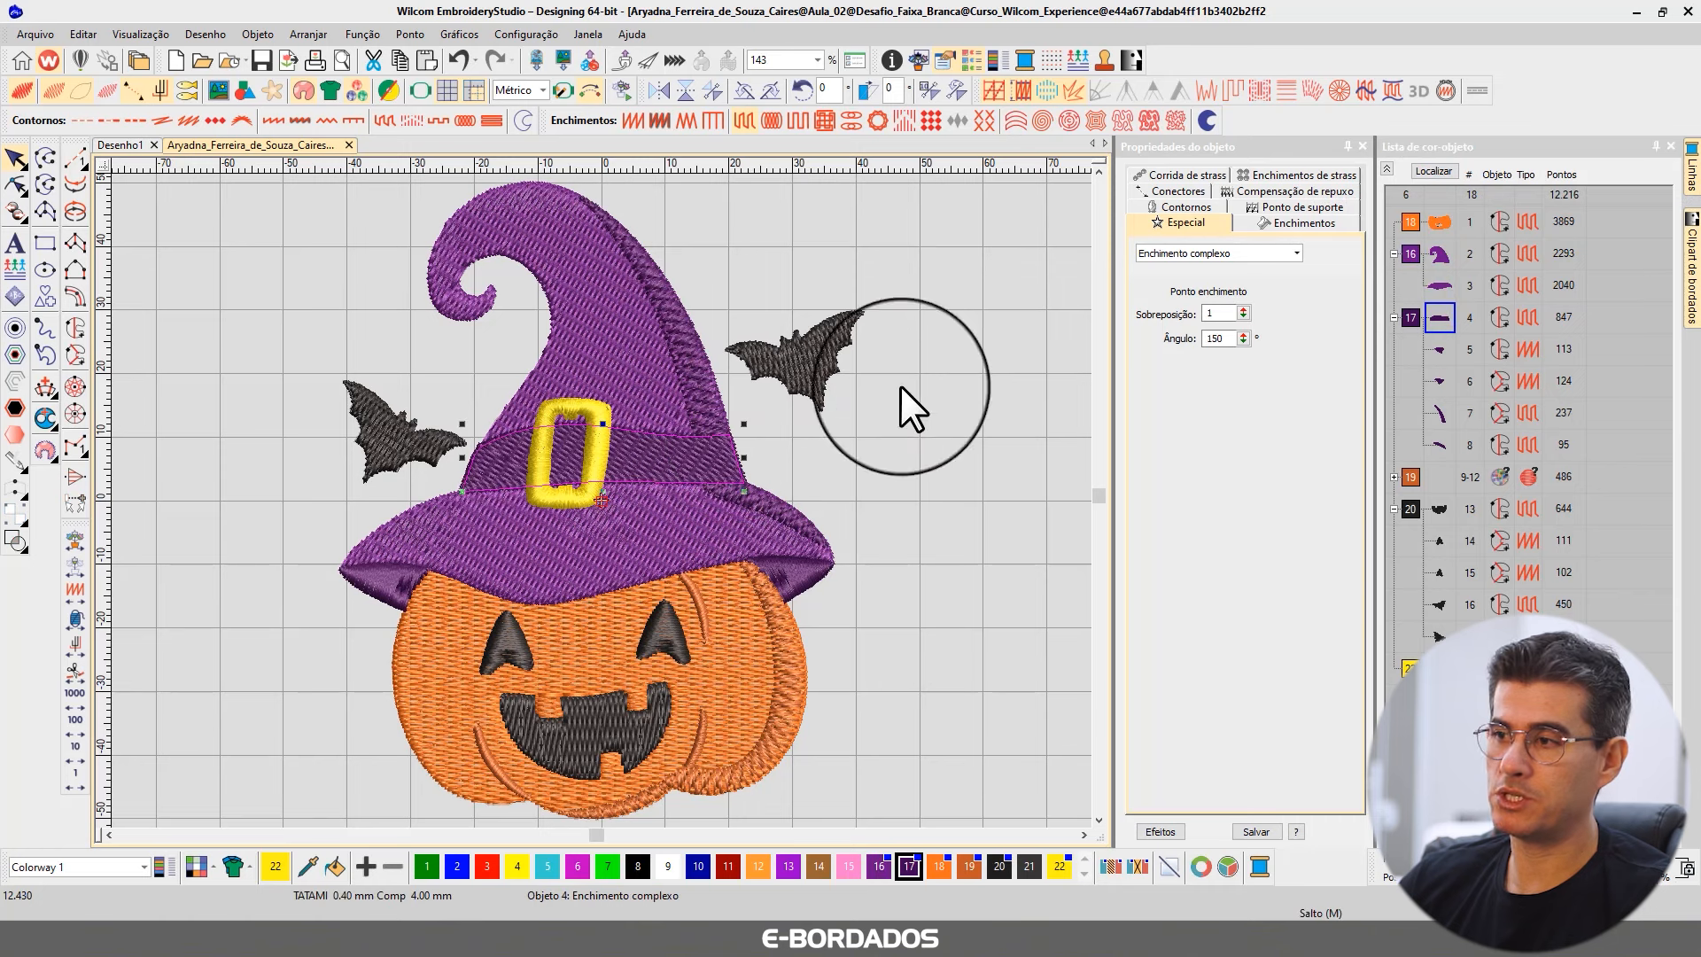
click(1417, 172)
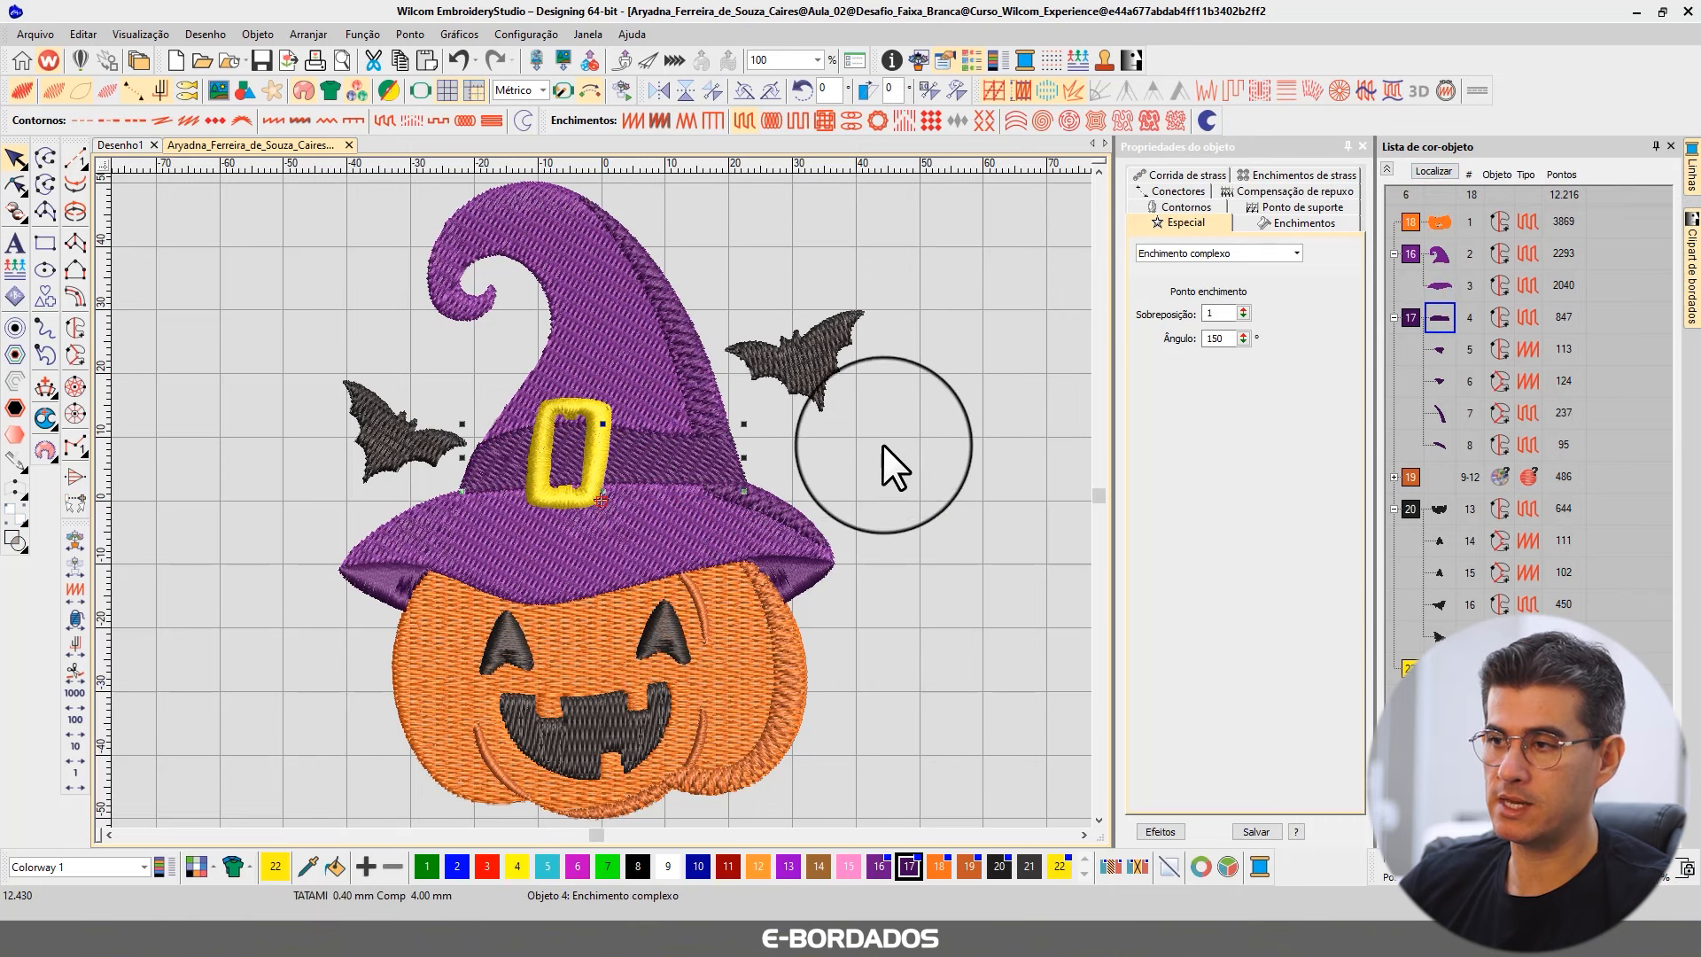
Step: Compare the stitch angles of the hat's cone and brim fills
click(545, 381)
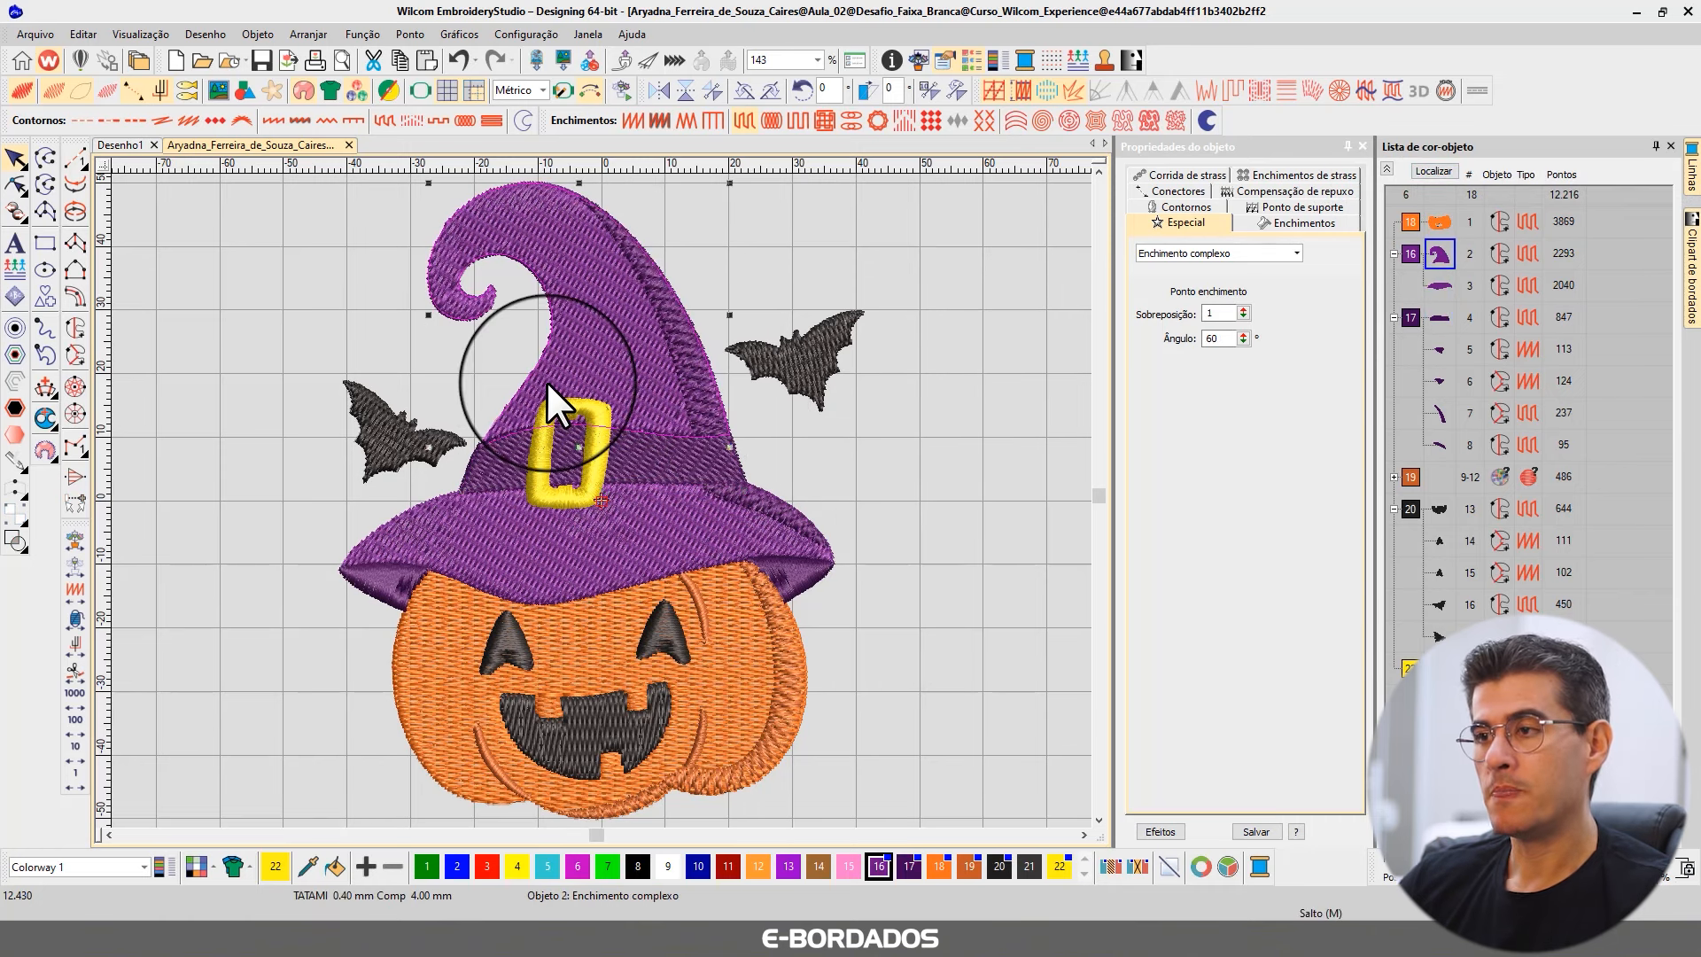
ctrl+click(596, 535)
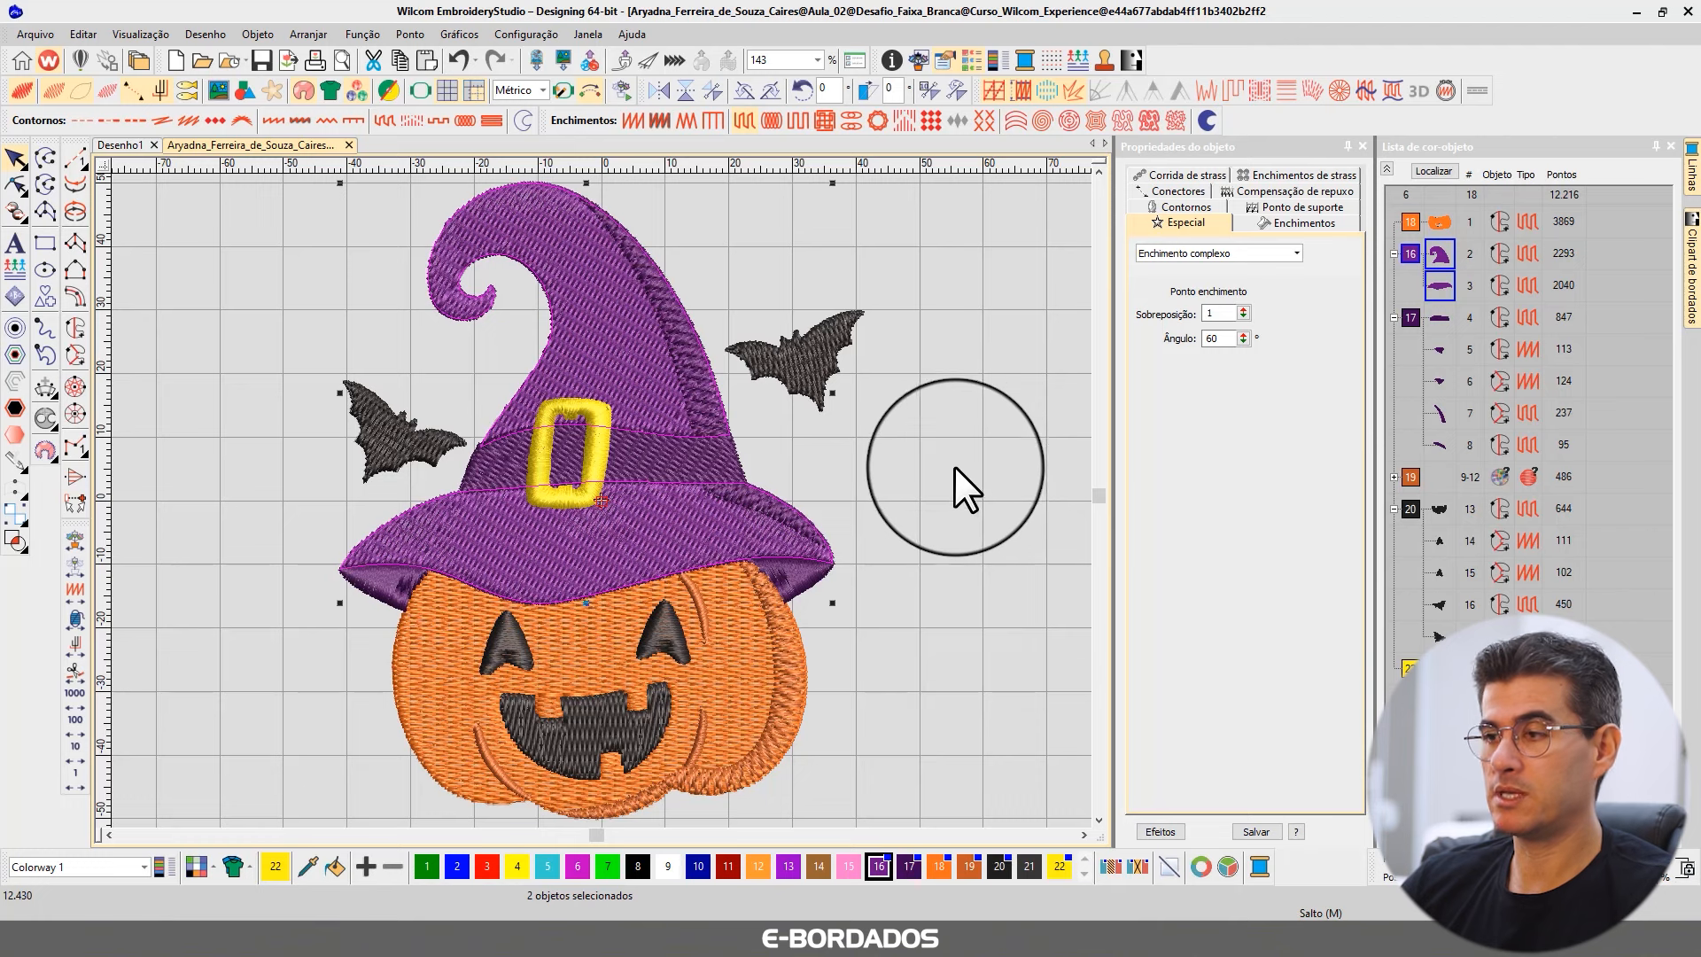
click(959, 399)
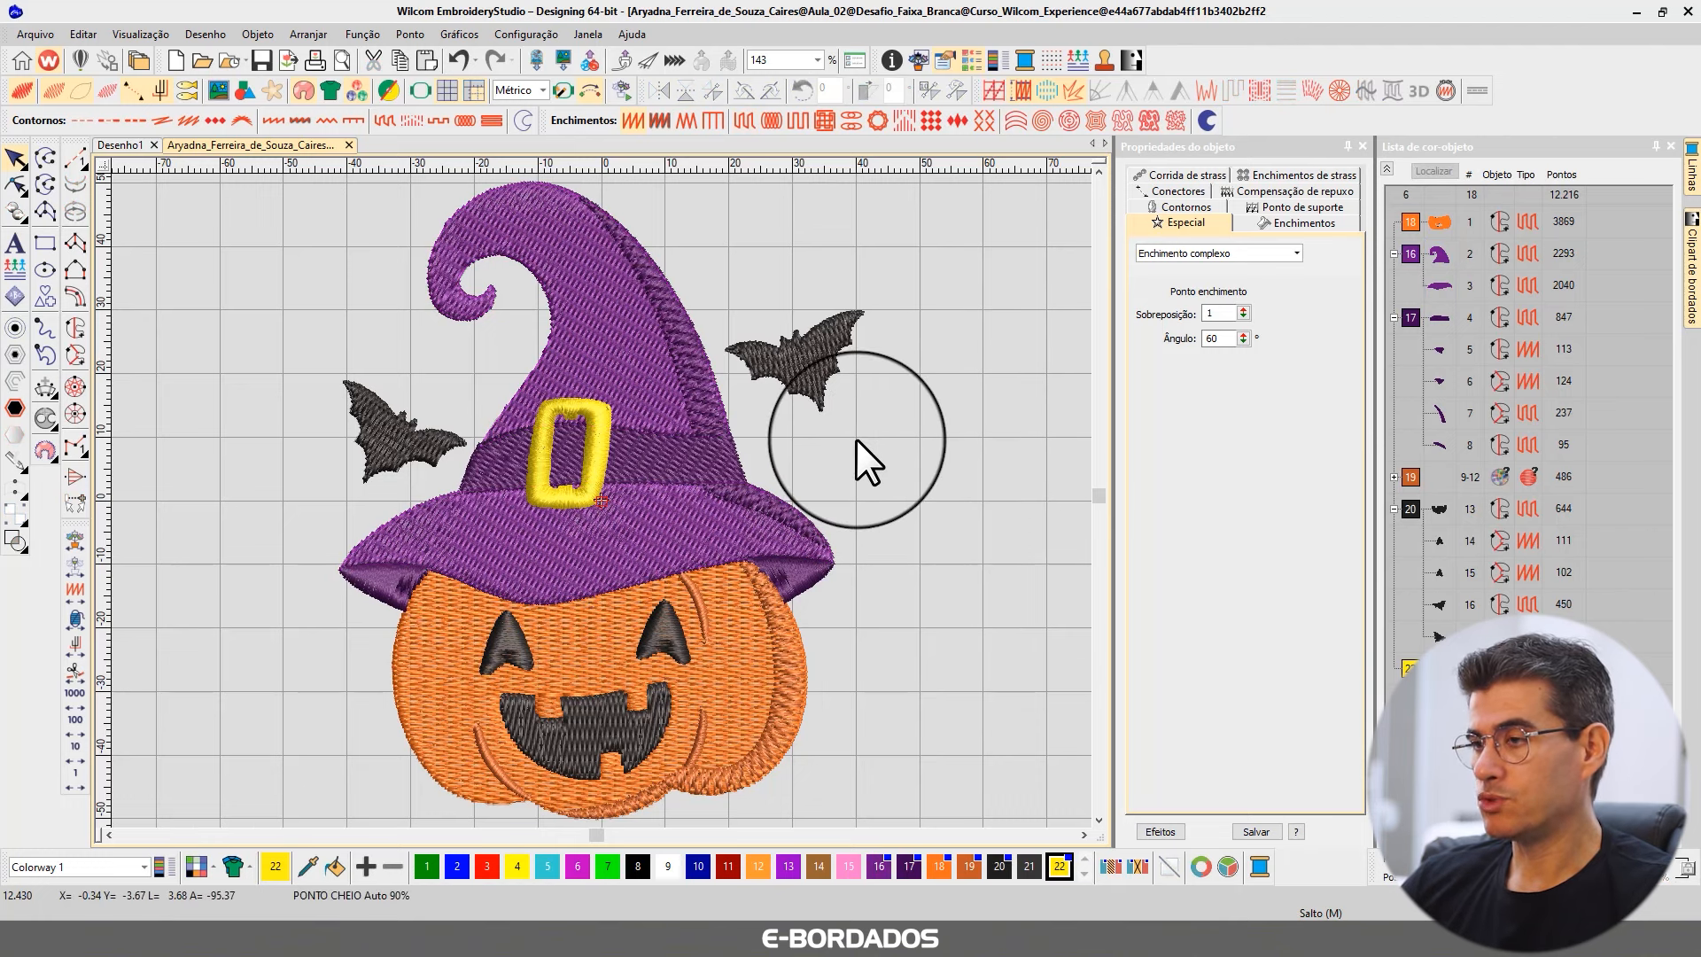
click(633, 361)
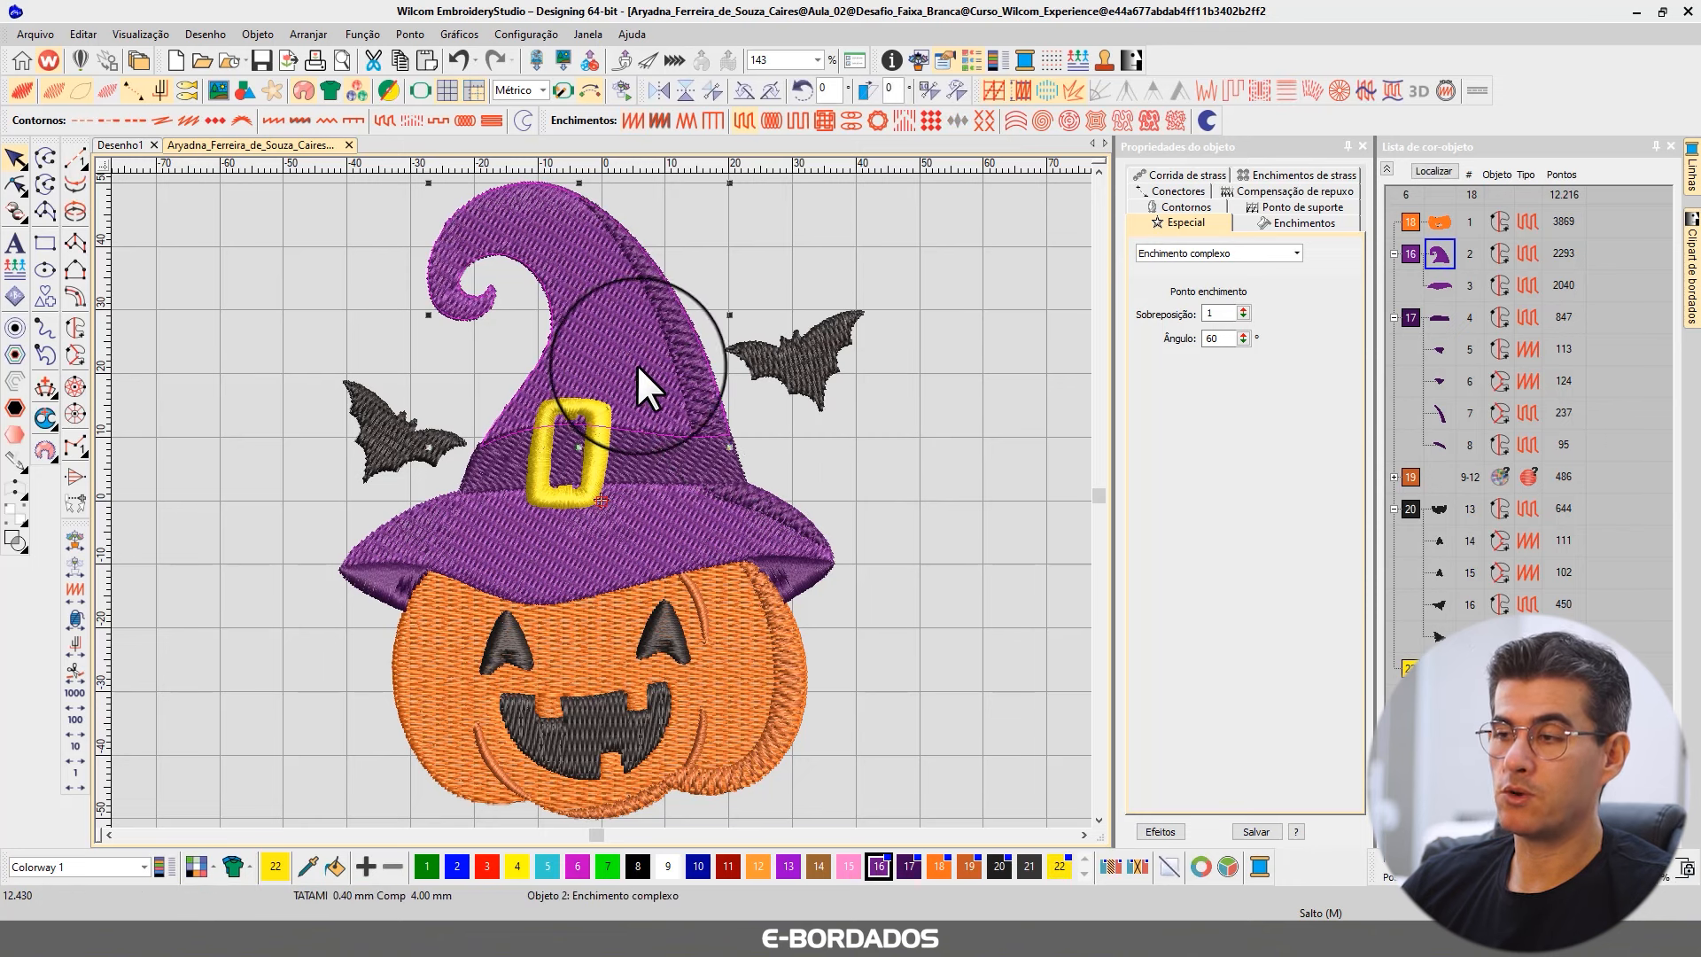
Step: Set the pull compensation of the orange pumpkin body's fill to 0.50 mm
click(626, 614)
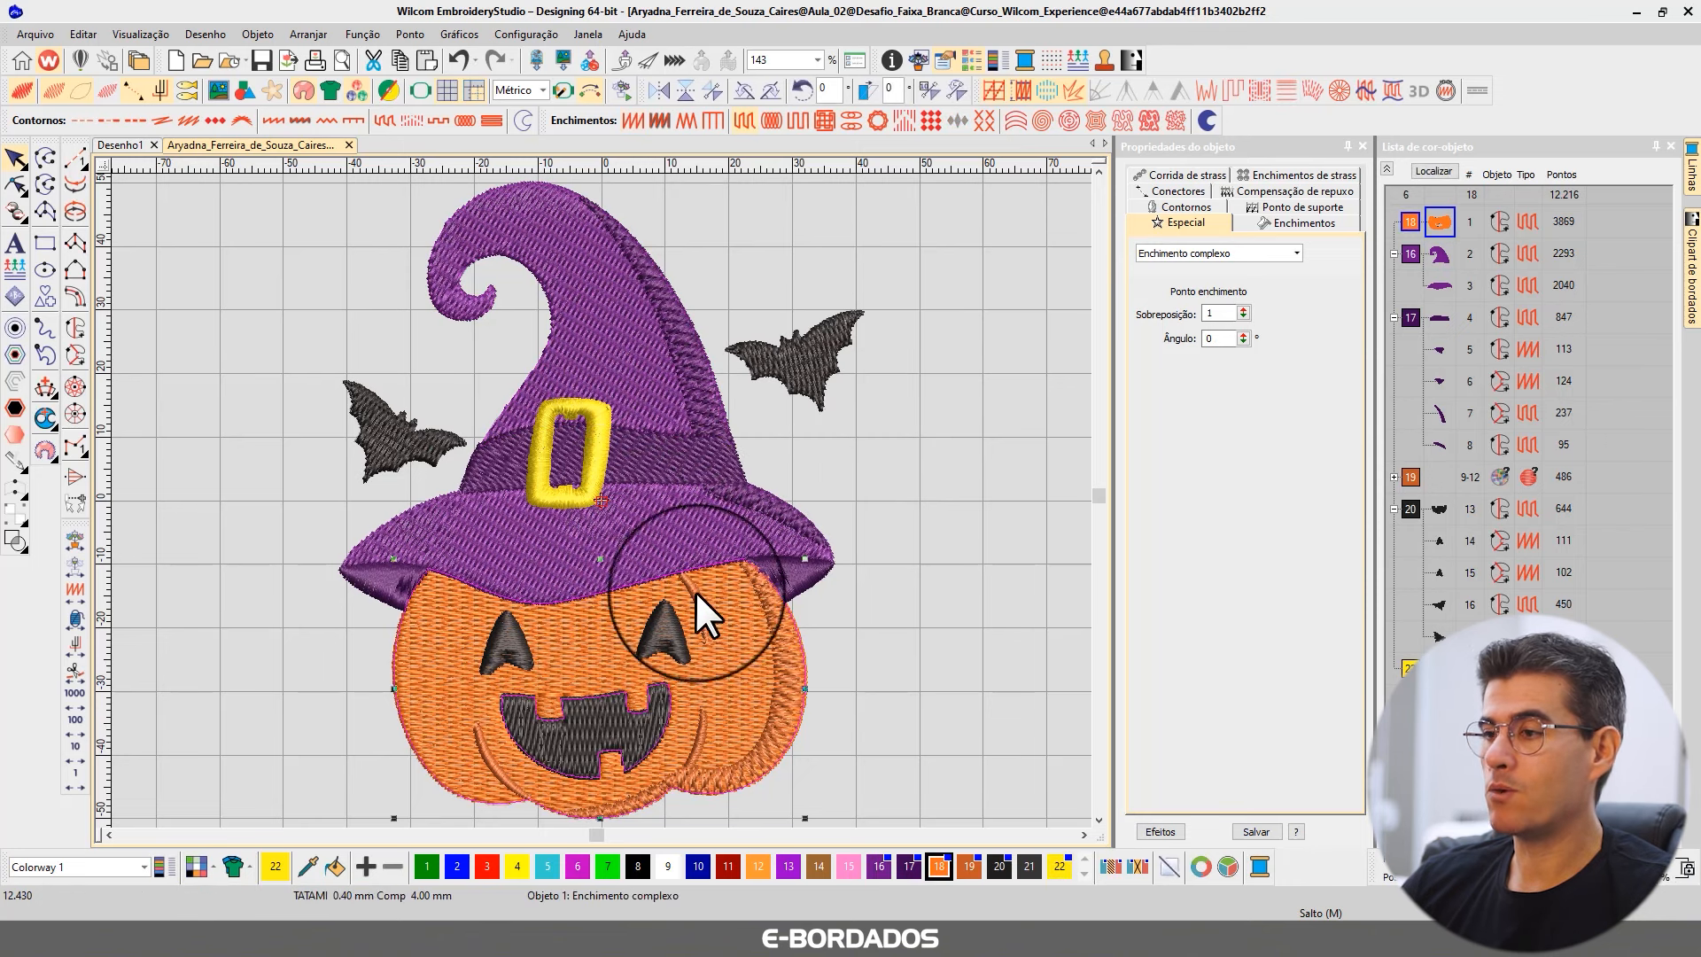
click(1269, 191)
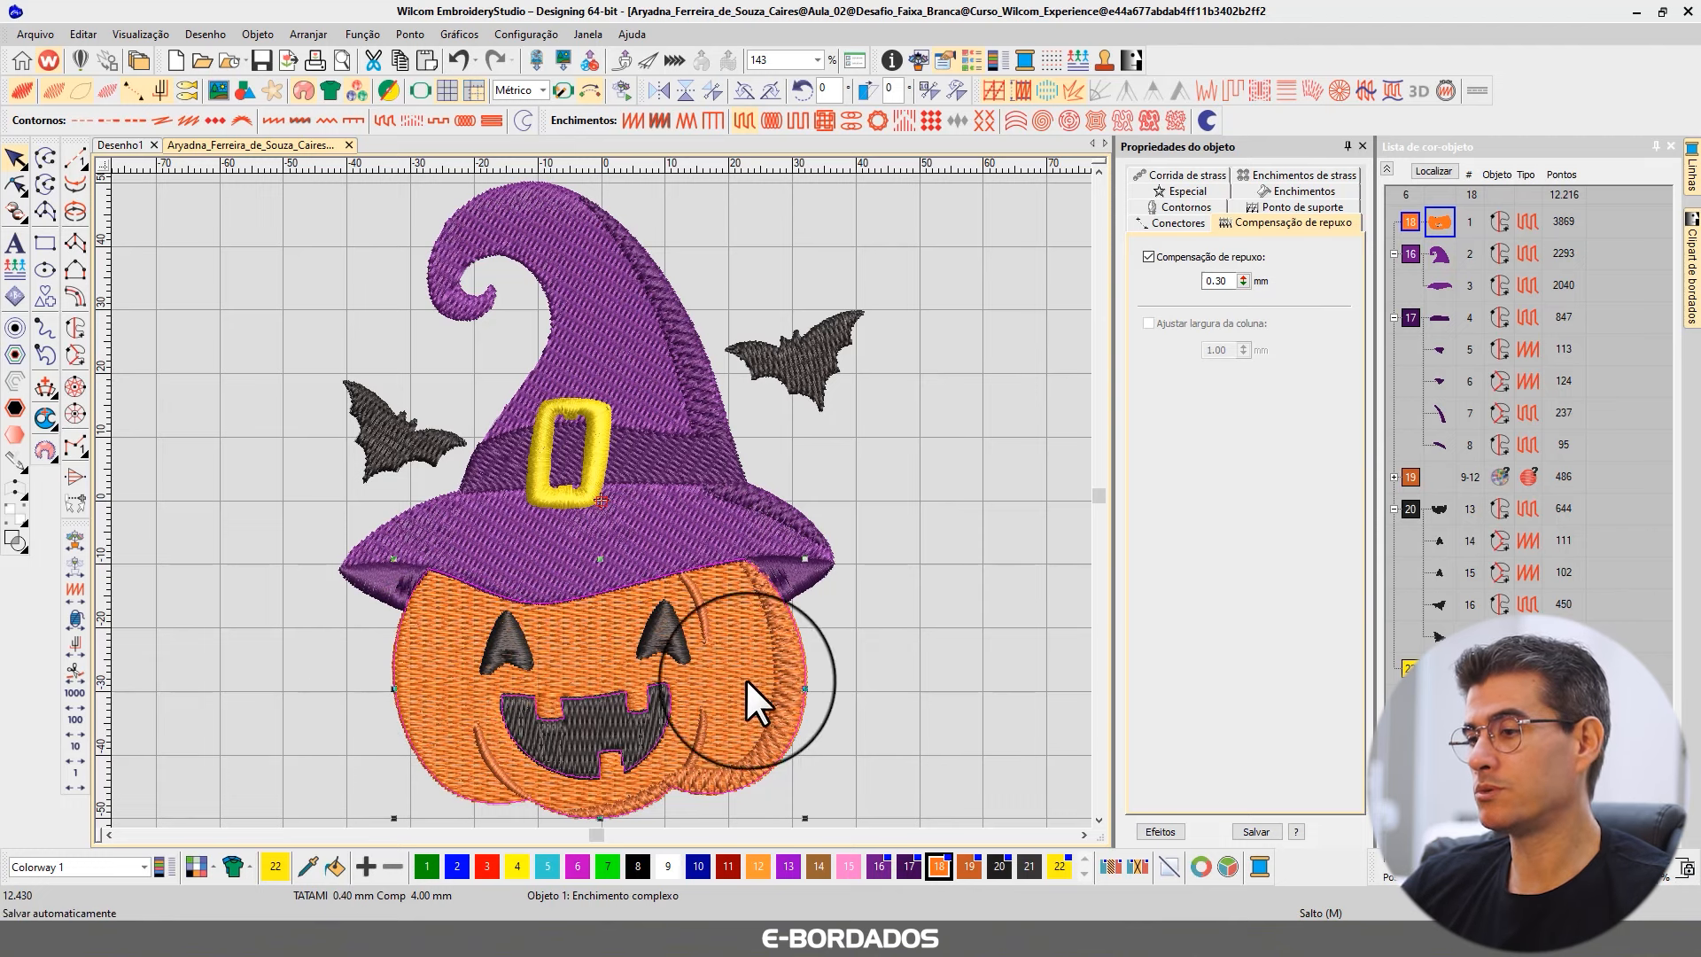
click(1240, 282)
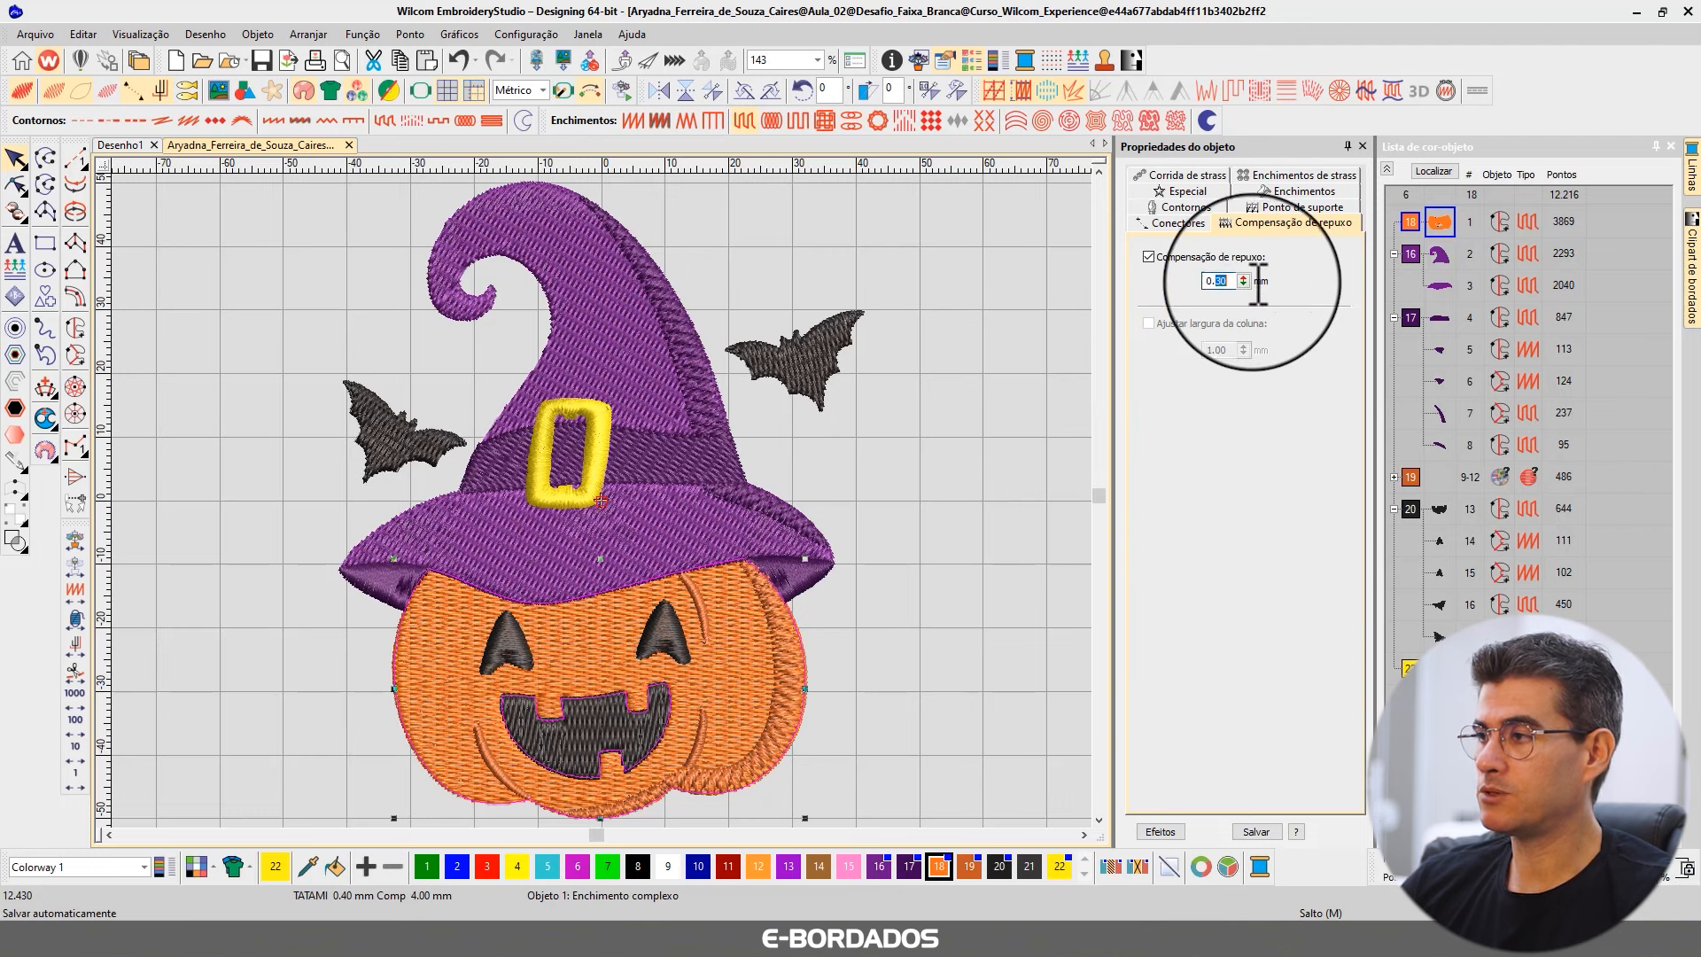
text(50)
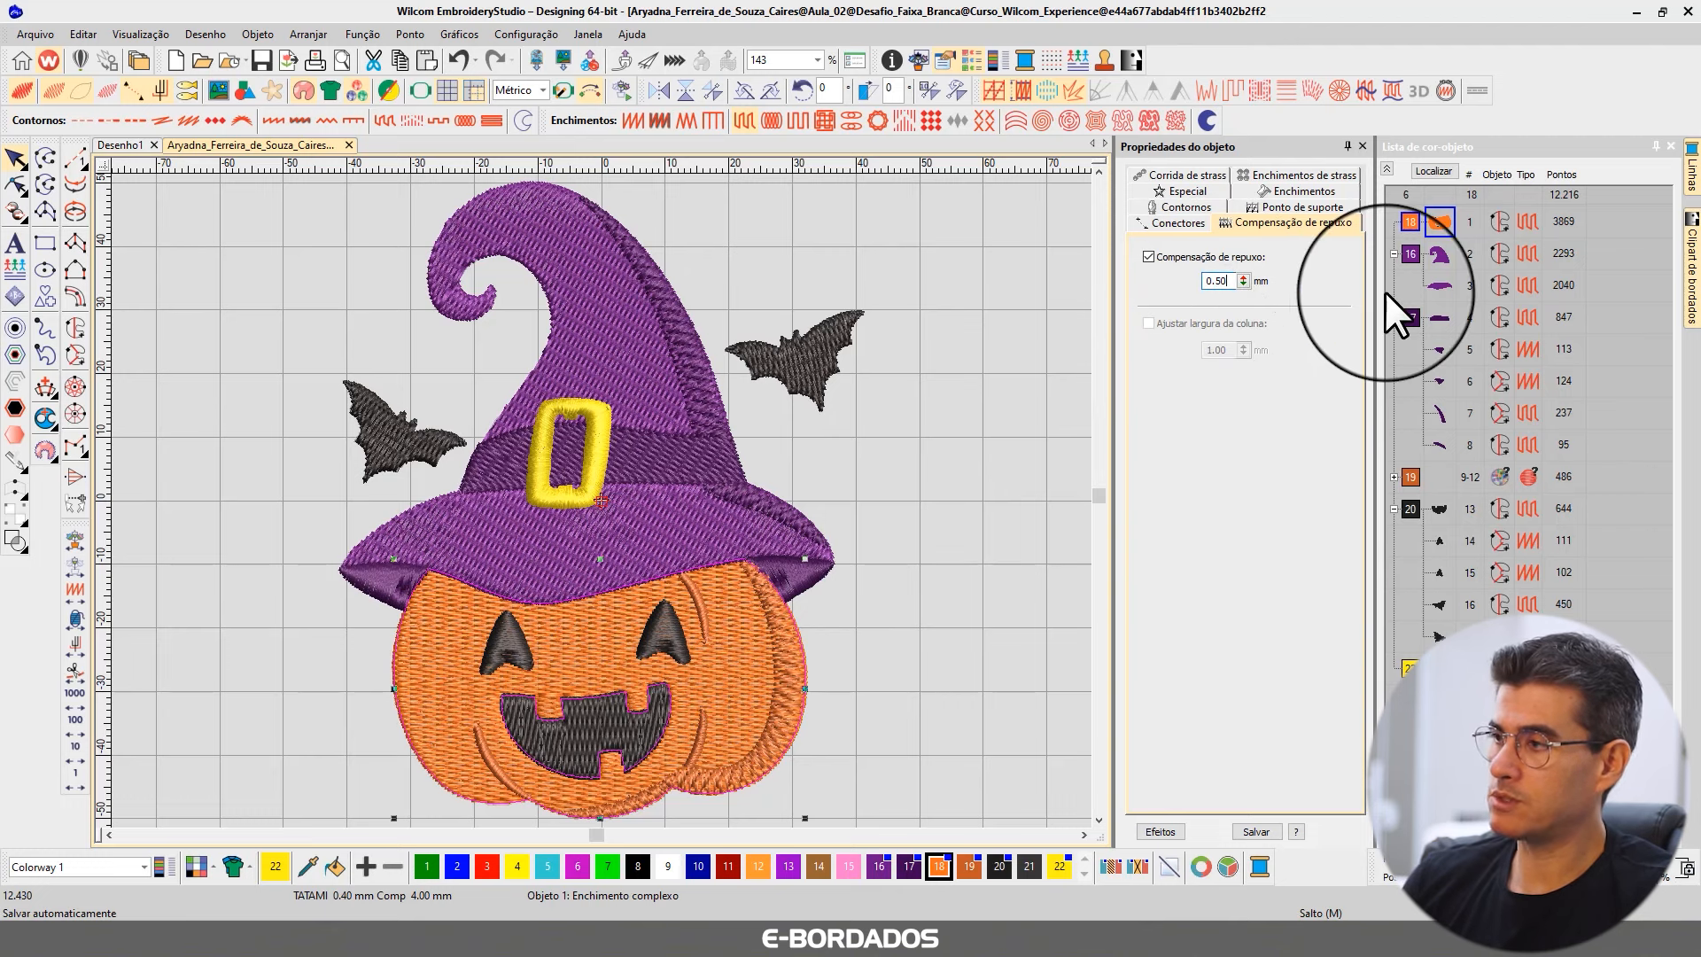
key(Return)
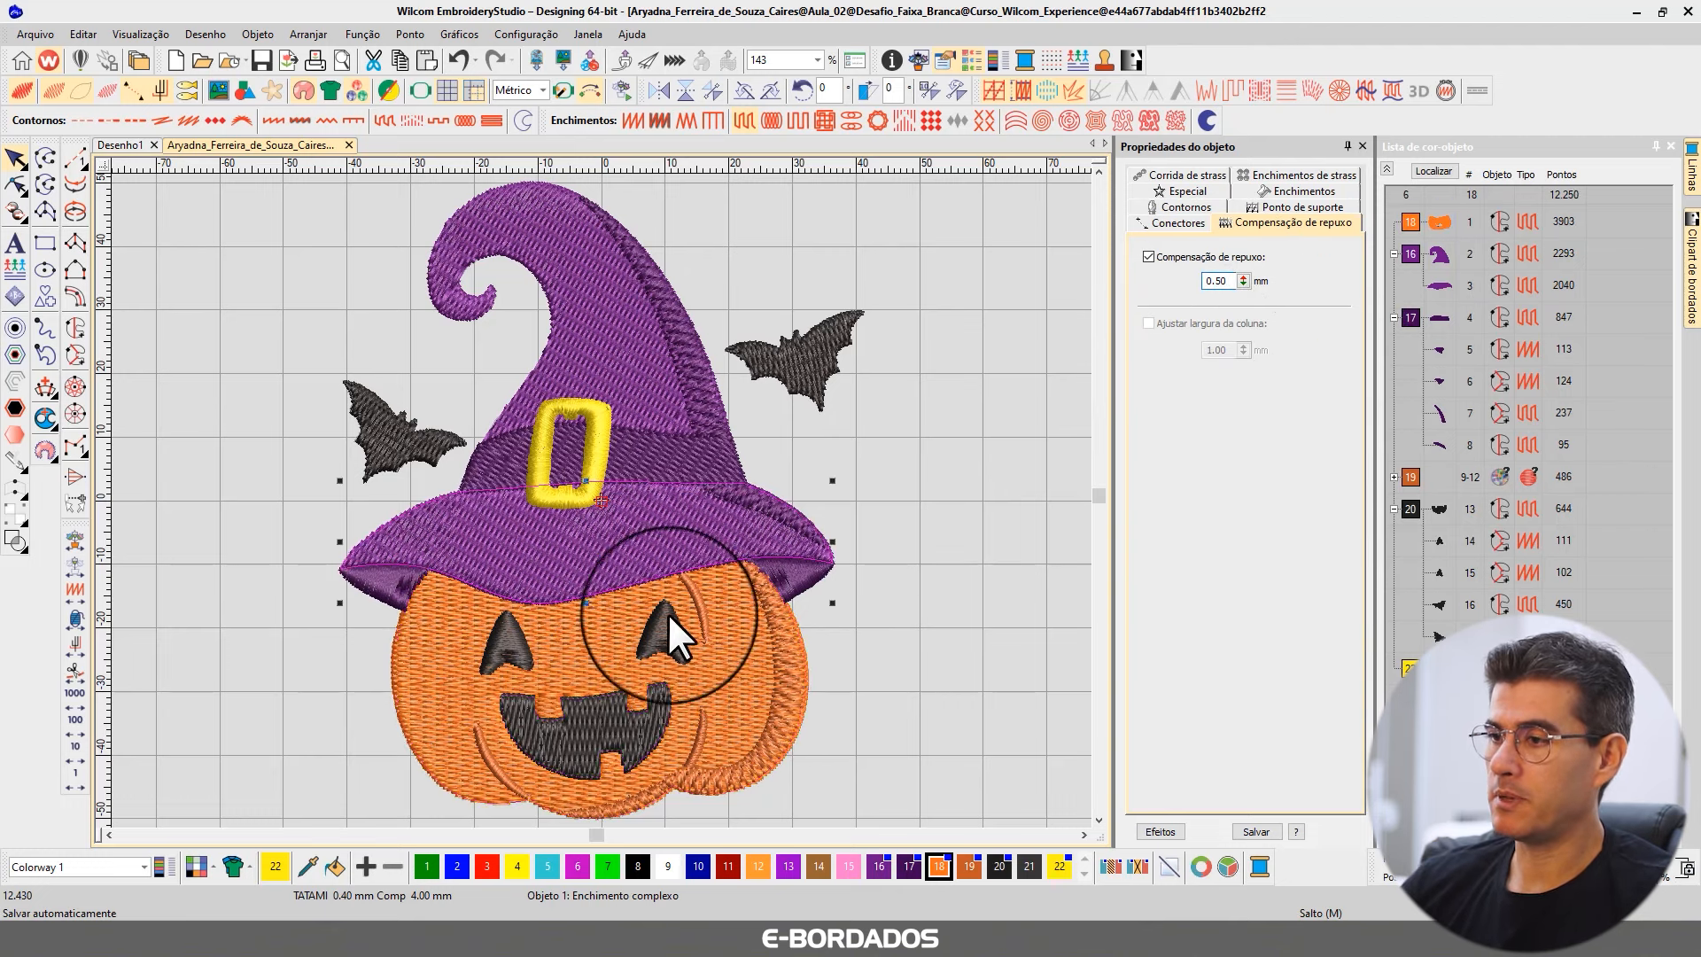
Step: Check the pull compensation value applied to the orange pumpkin body
drag(1216, 281, 1274, 282)
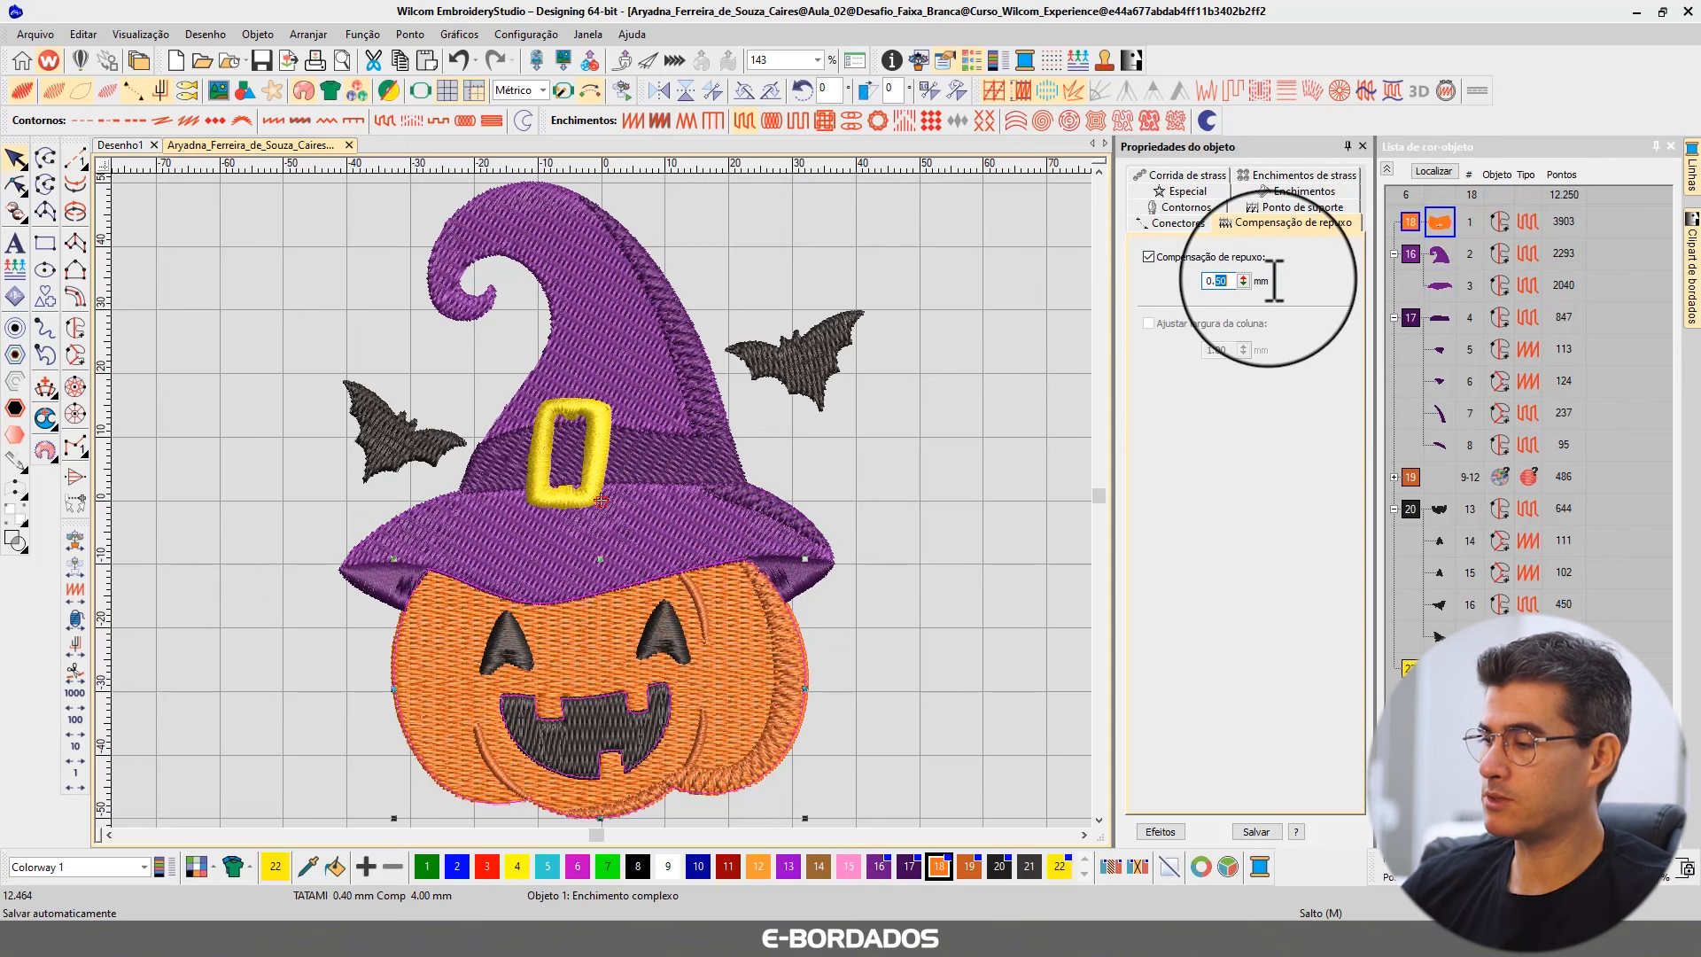
text(17)
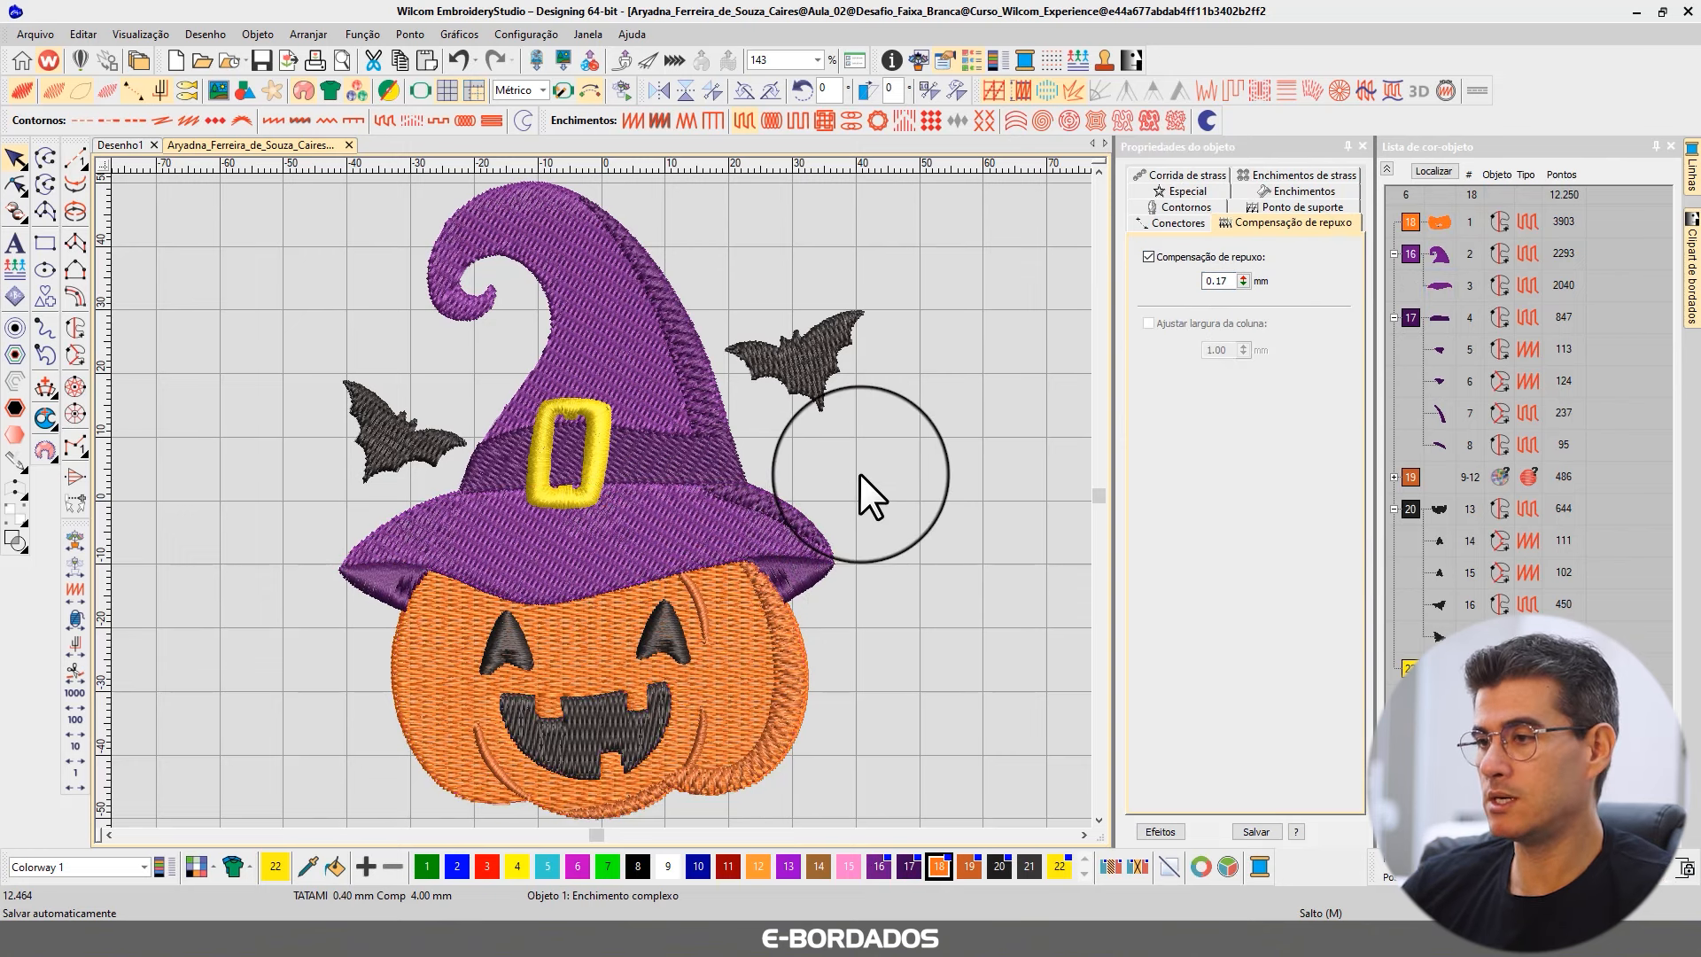
click(585, 613)
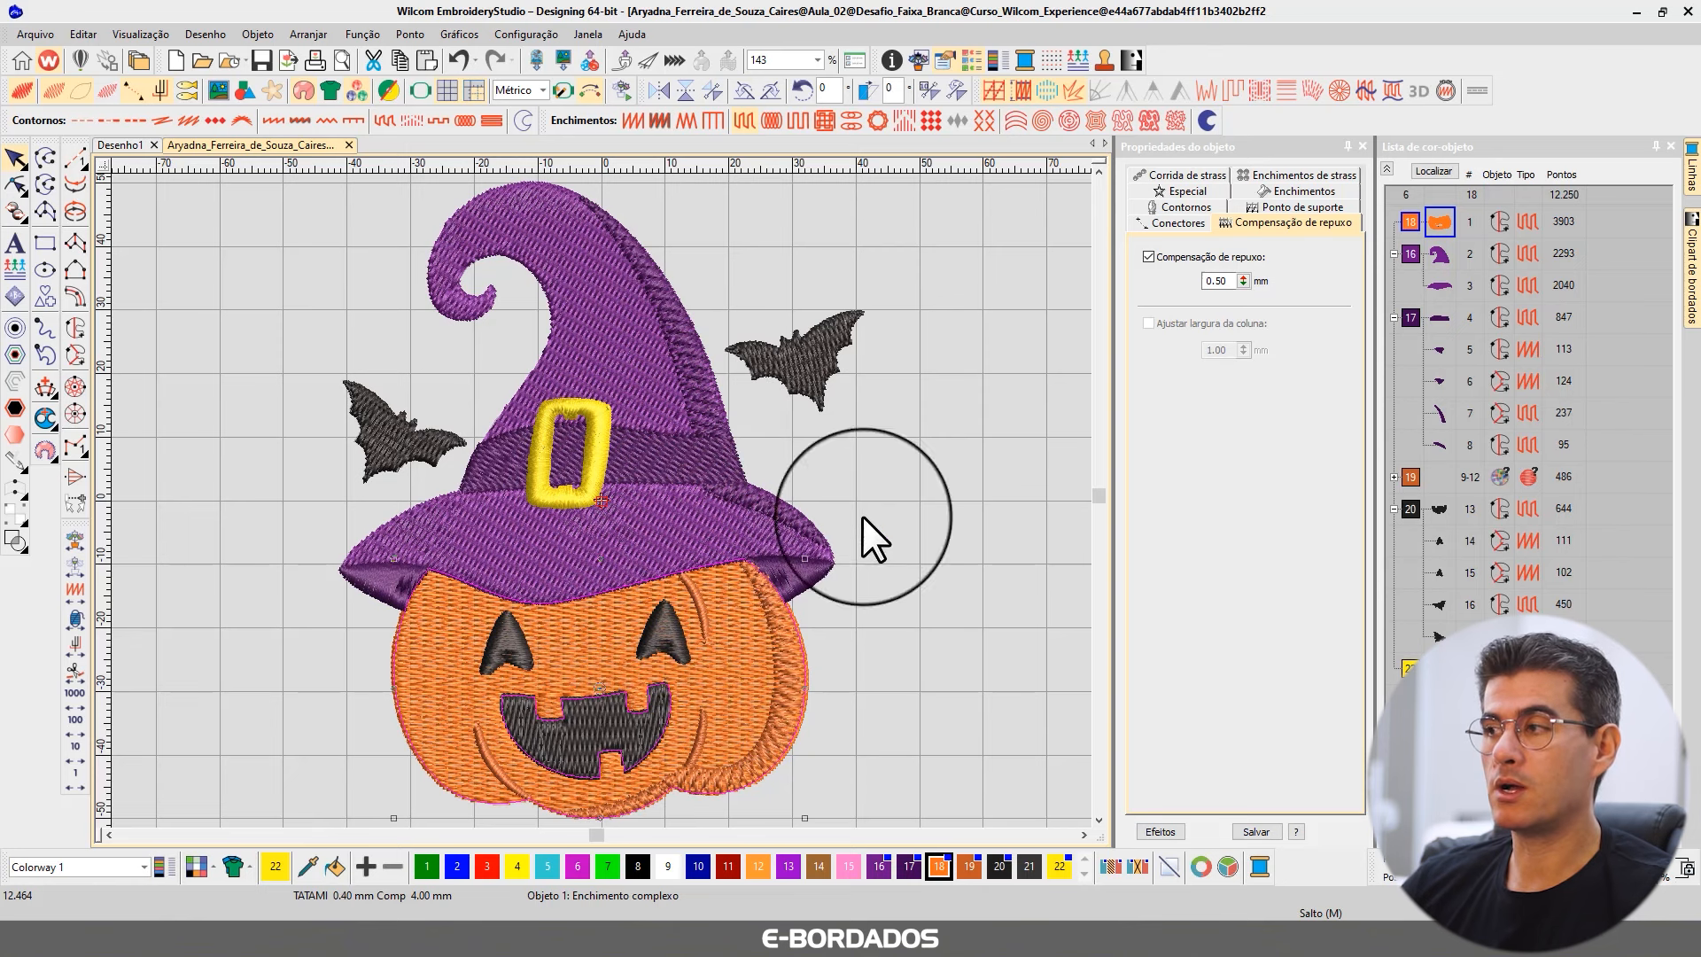
click(1225, 284)
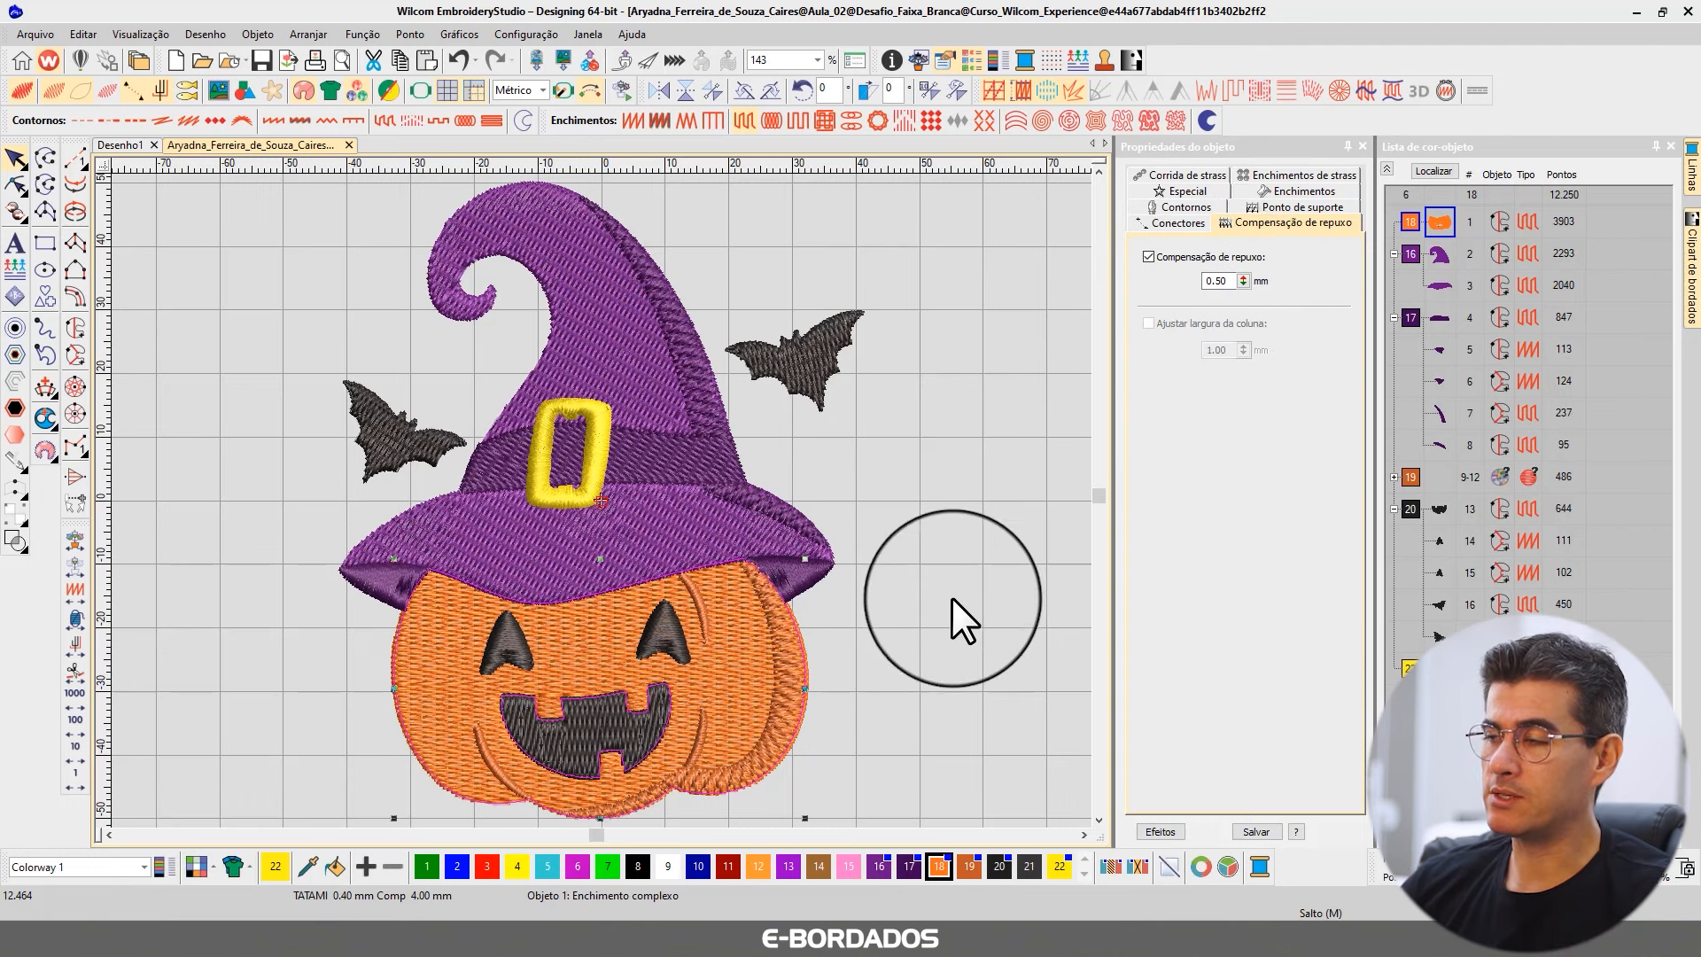
Step: Set the pull compensation of the hat's brim and cone together to 0.50 mm
click(677, 529)
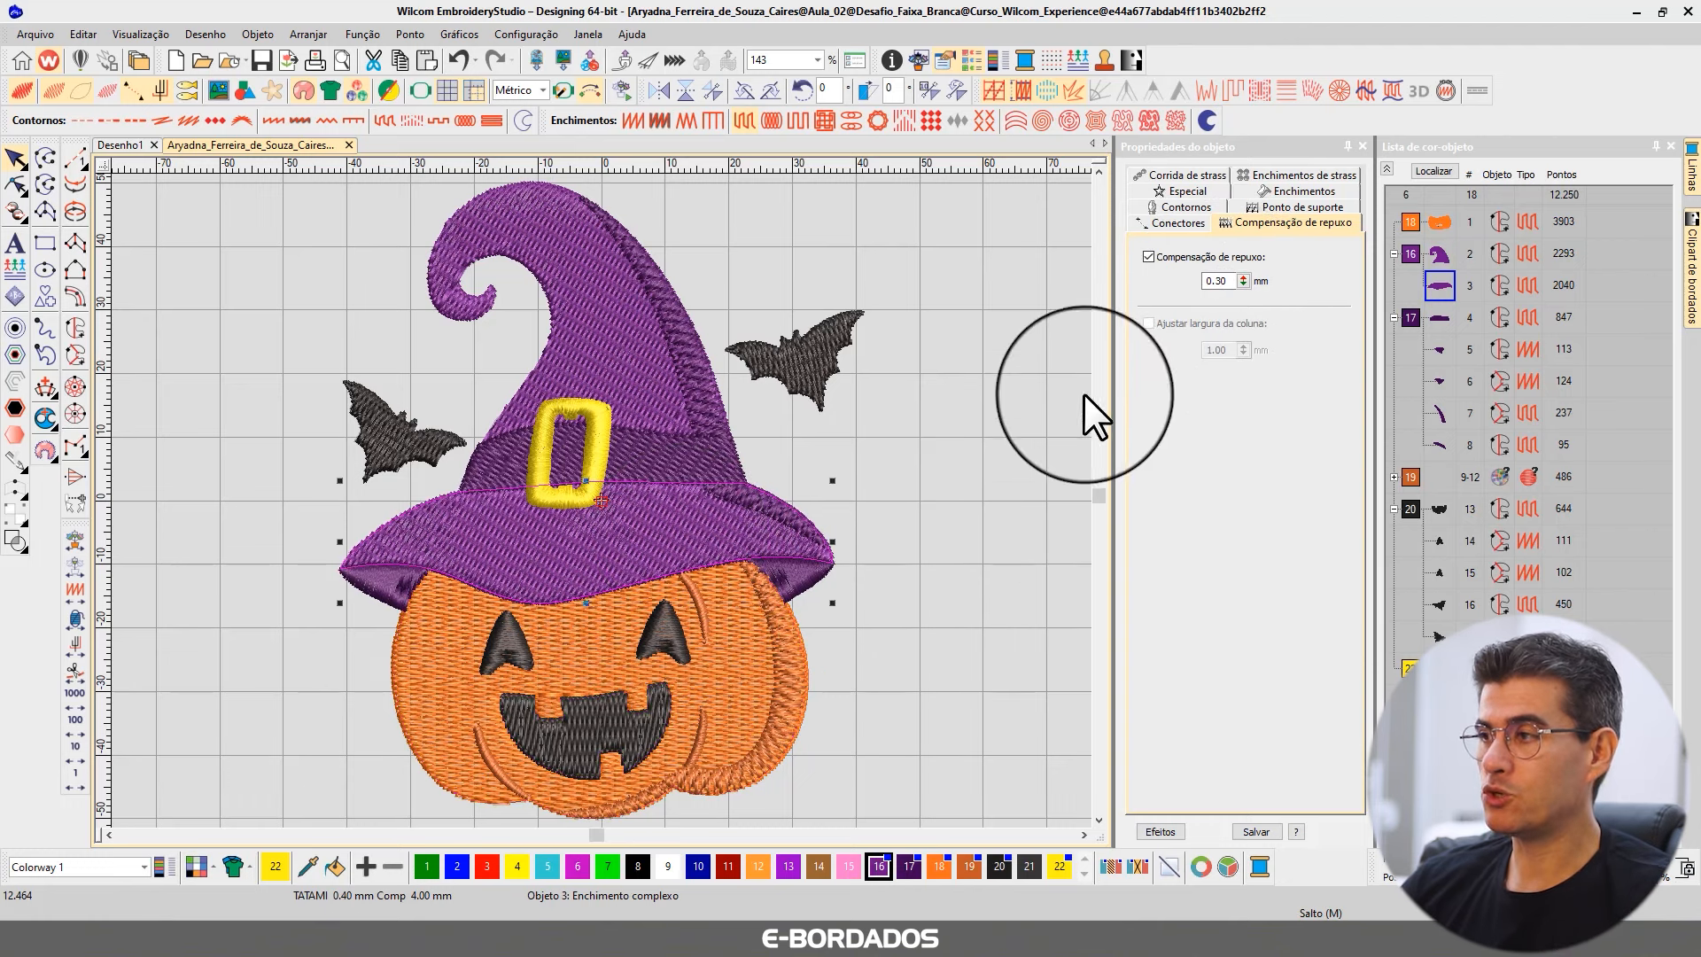
click(1222, 282)
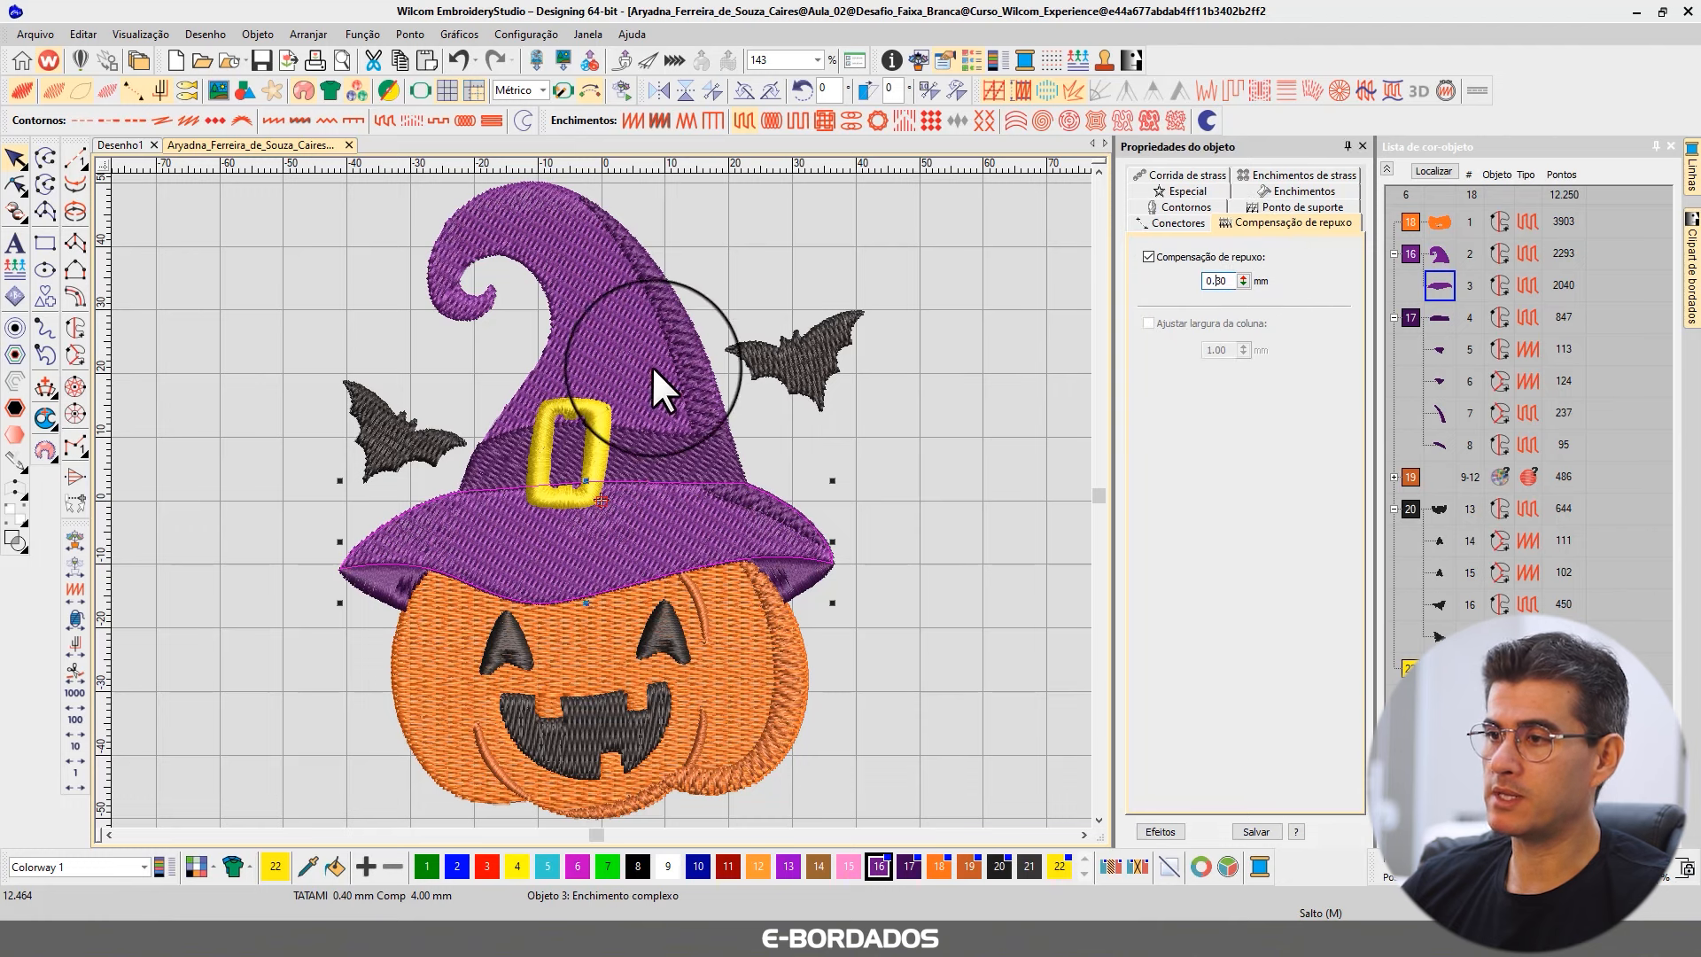
ctrl+click(700, 478)
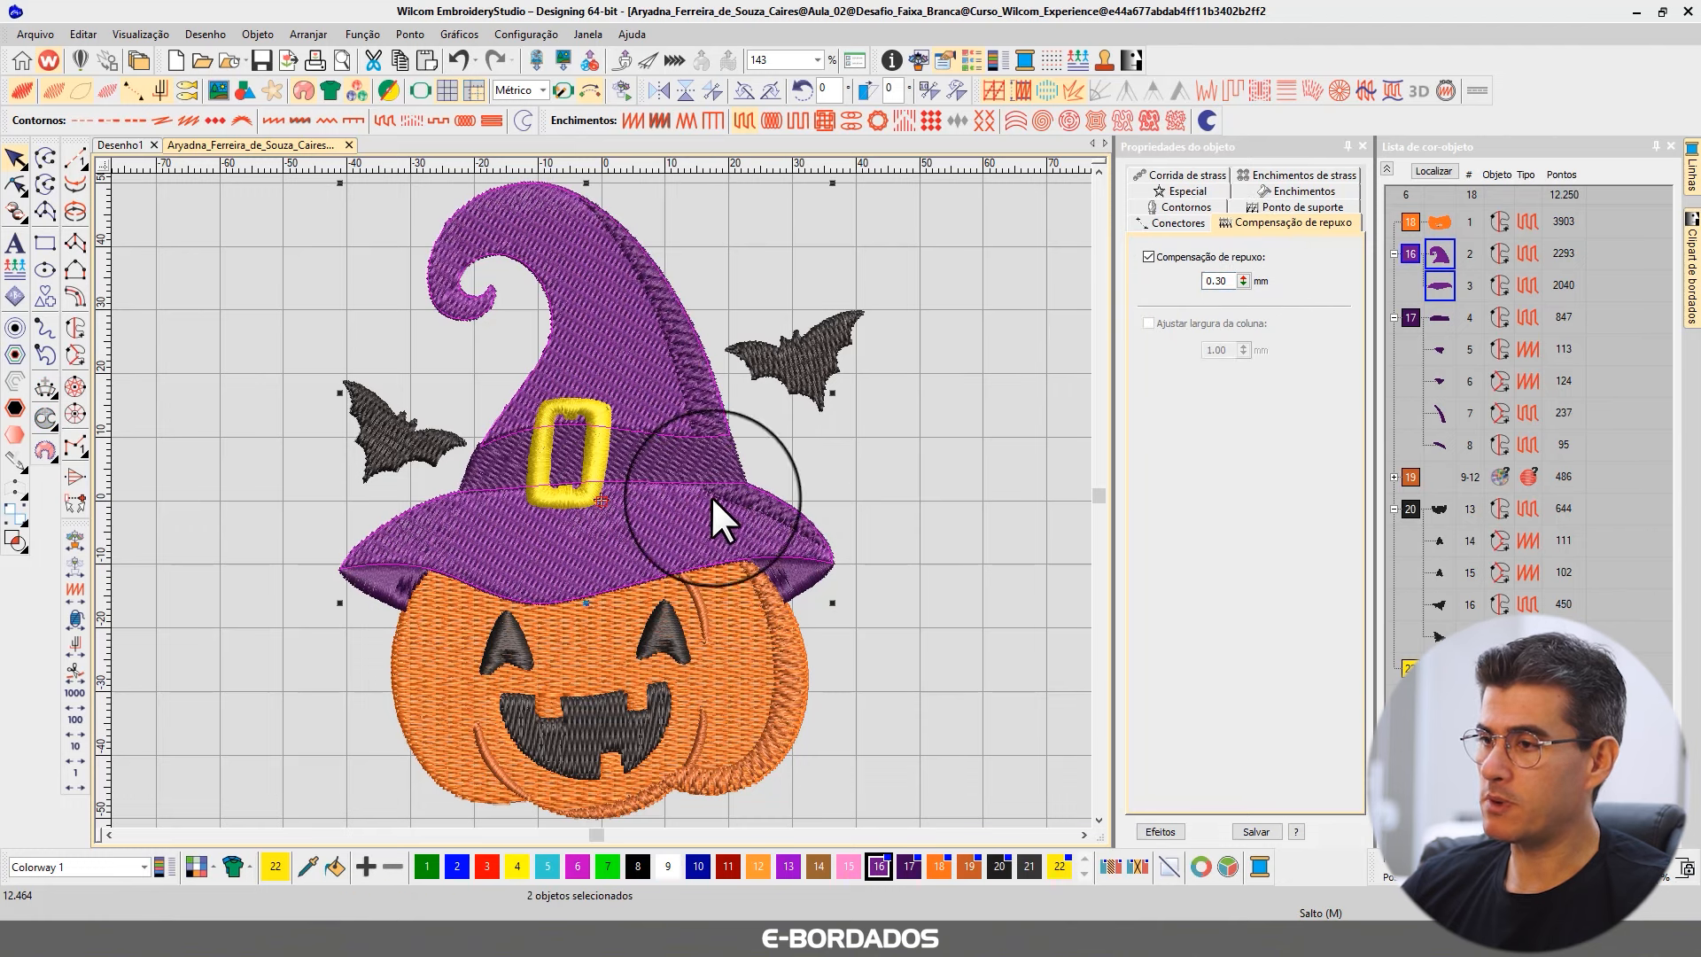
double_click(1234, 282)
text(17)
key(Return)
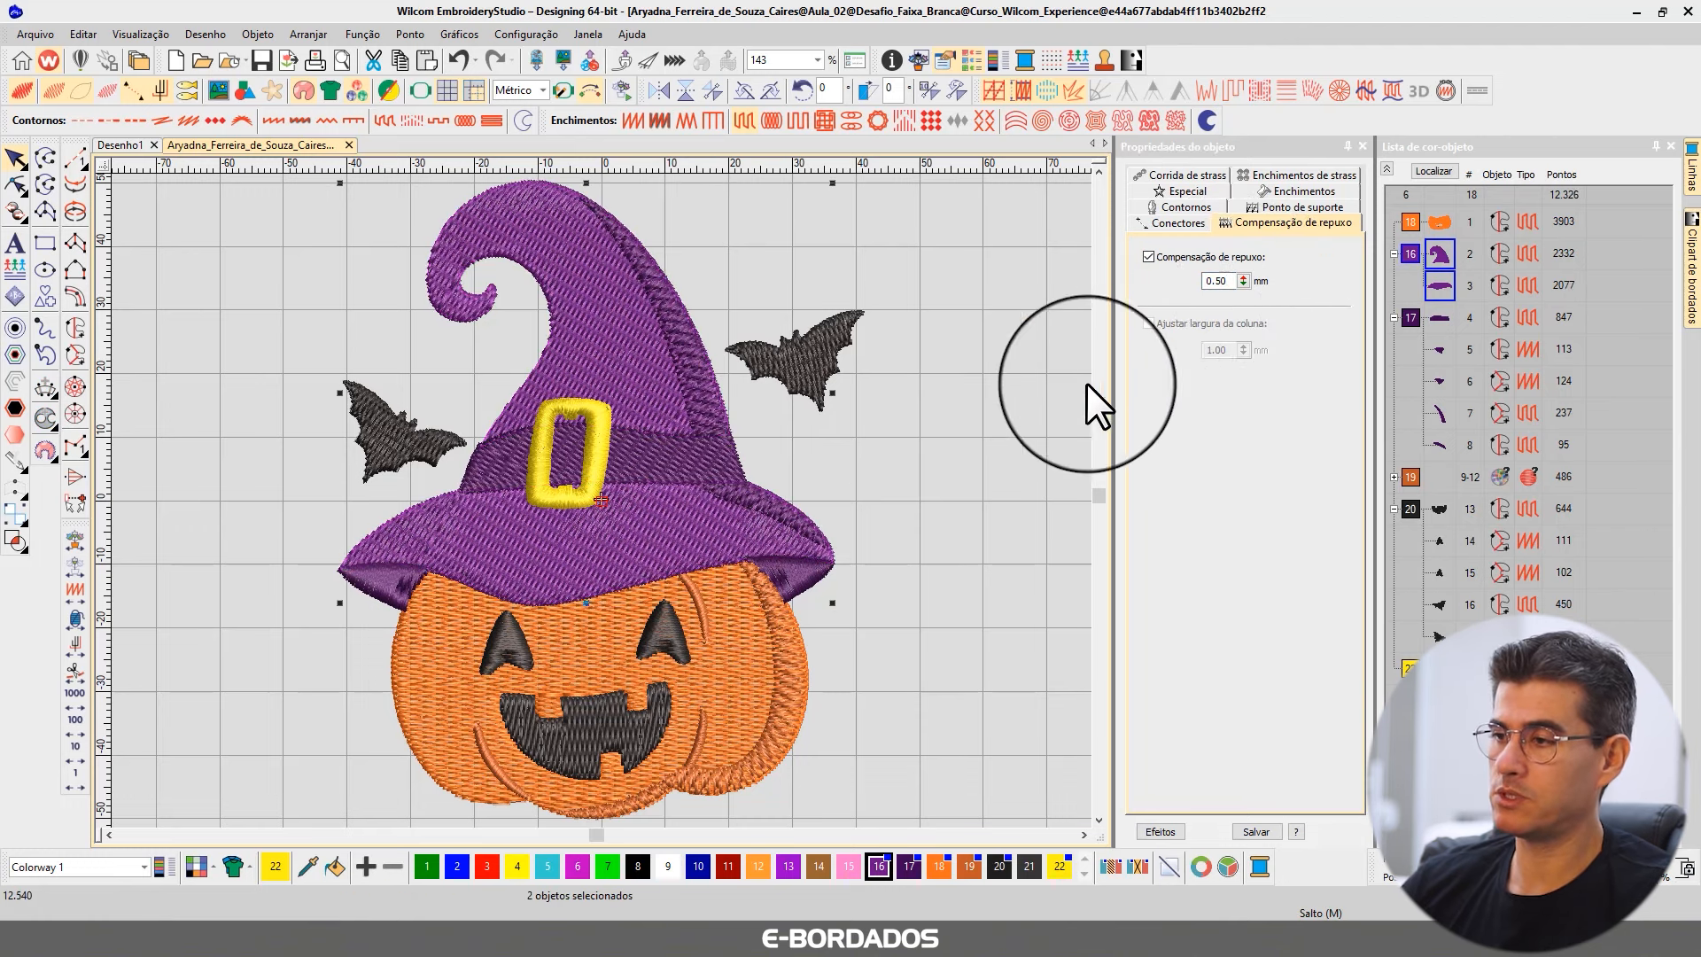
click(952, 491)
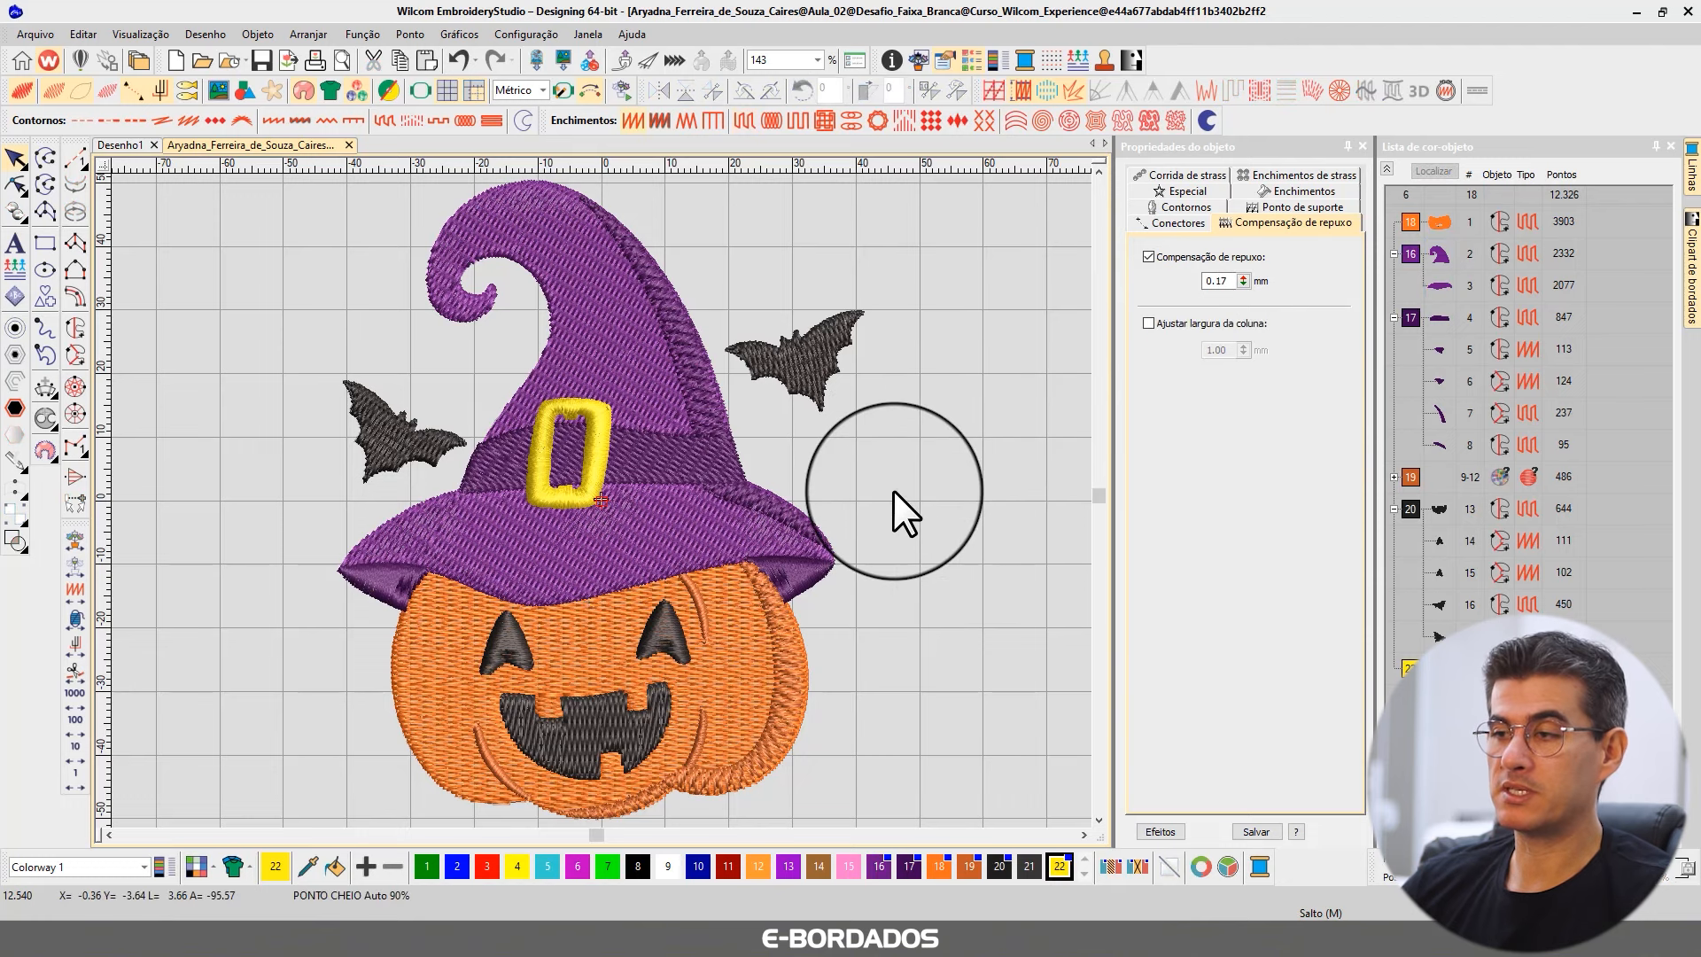
Step: Set the pull compensation of the dark purple hat band to 0.30 mm
click(586, 484)
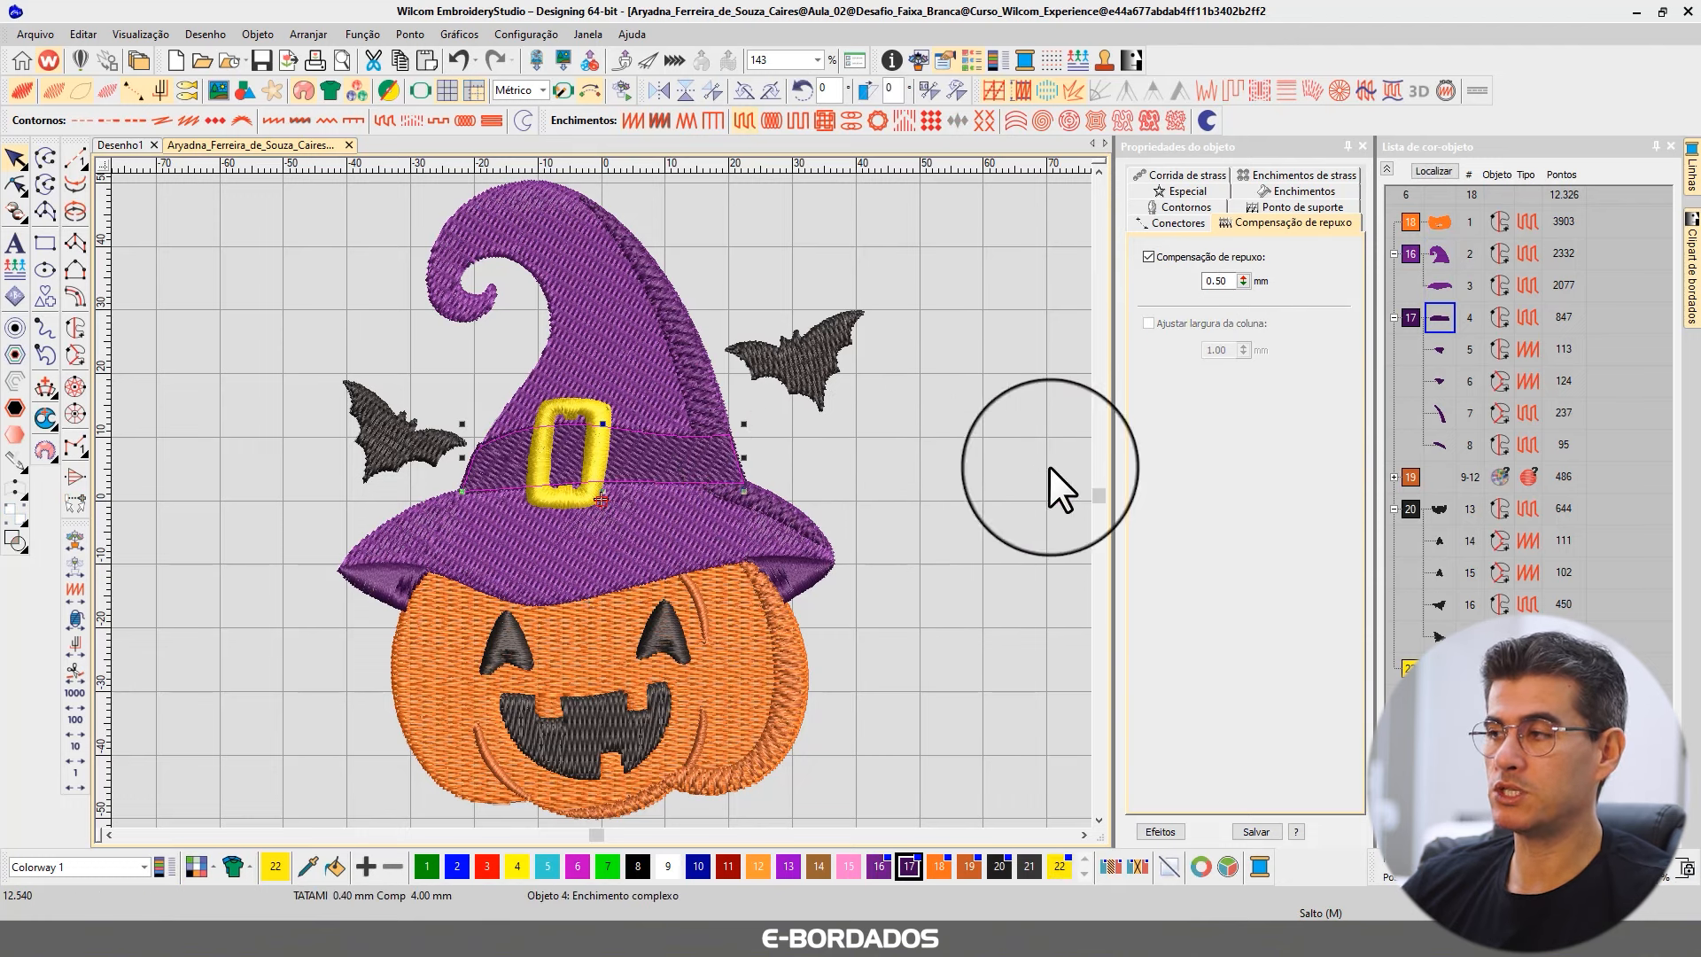
click(1226, 282)
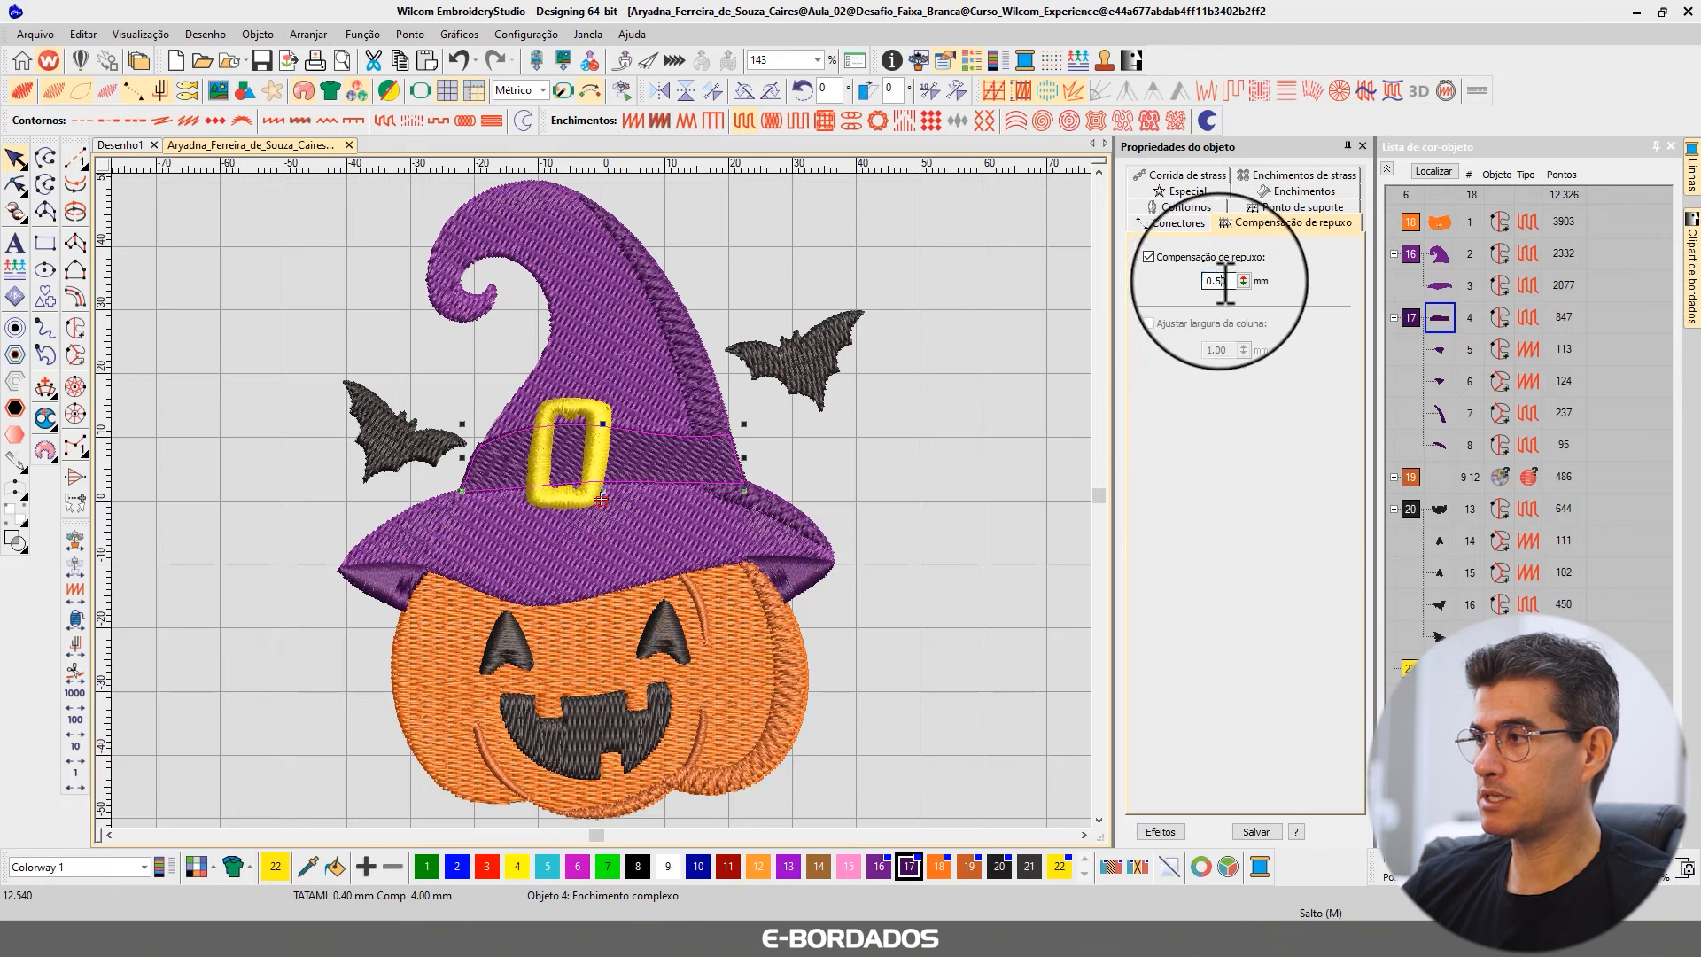
key(BackSpace)
key(BackSpace)
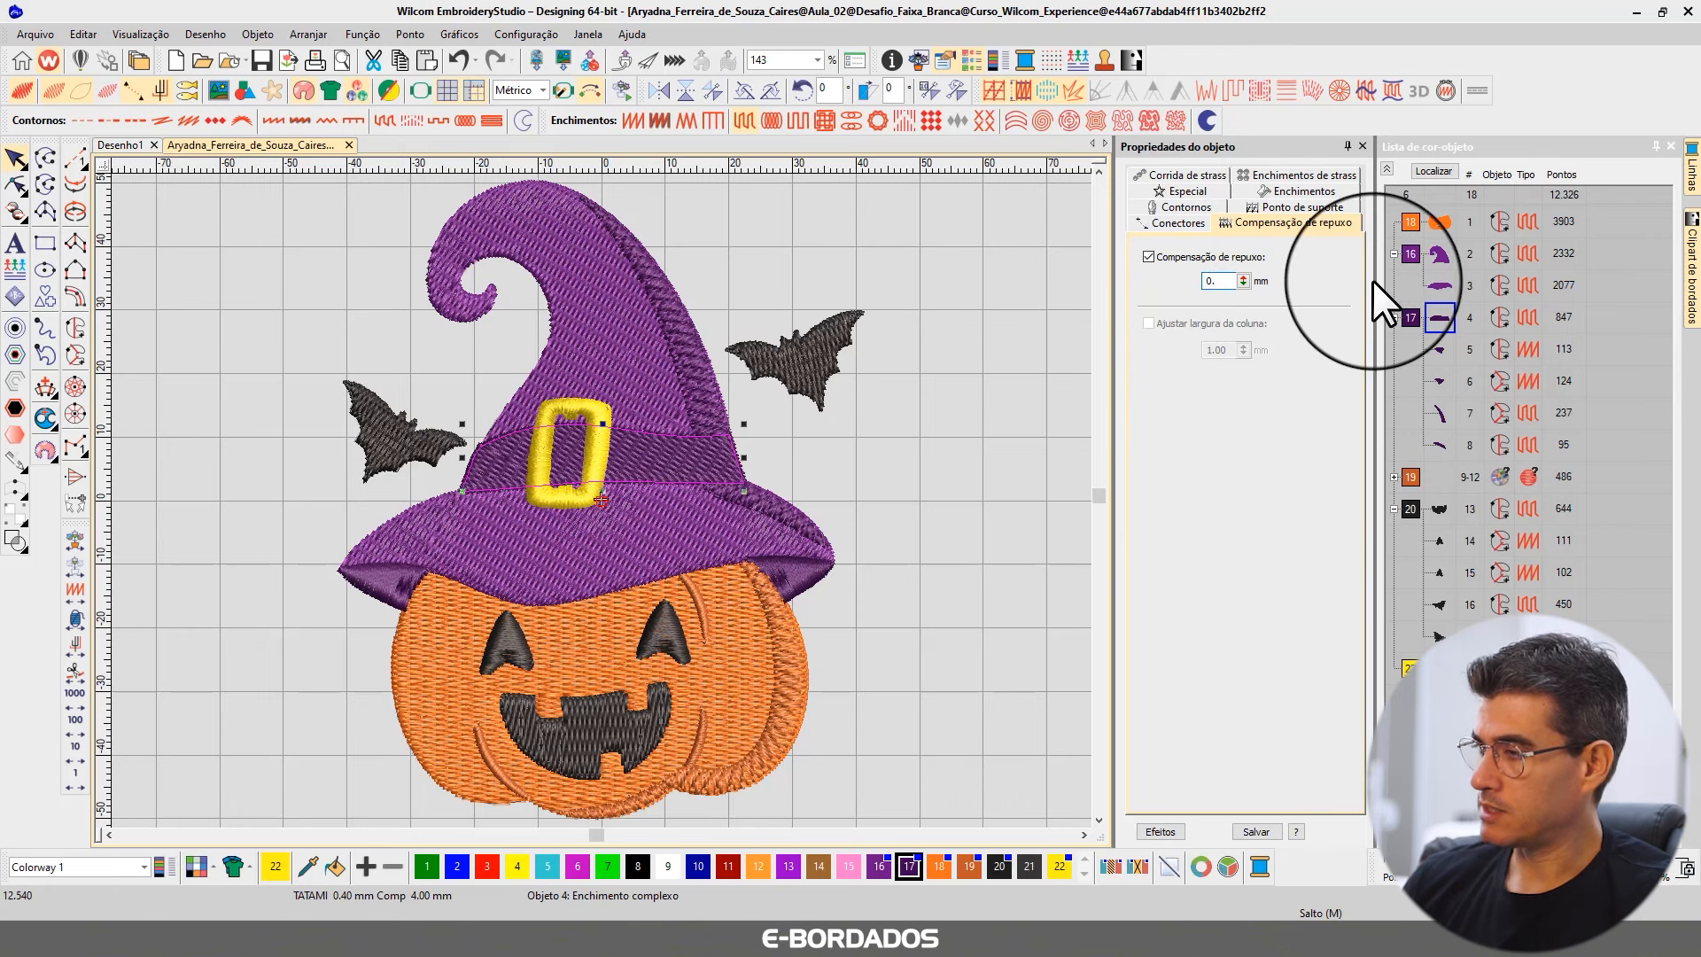
text(3)
key(Return)
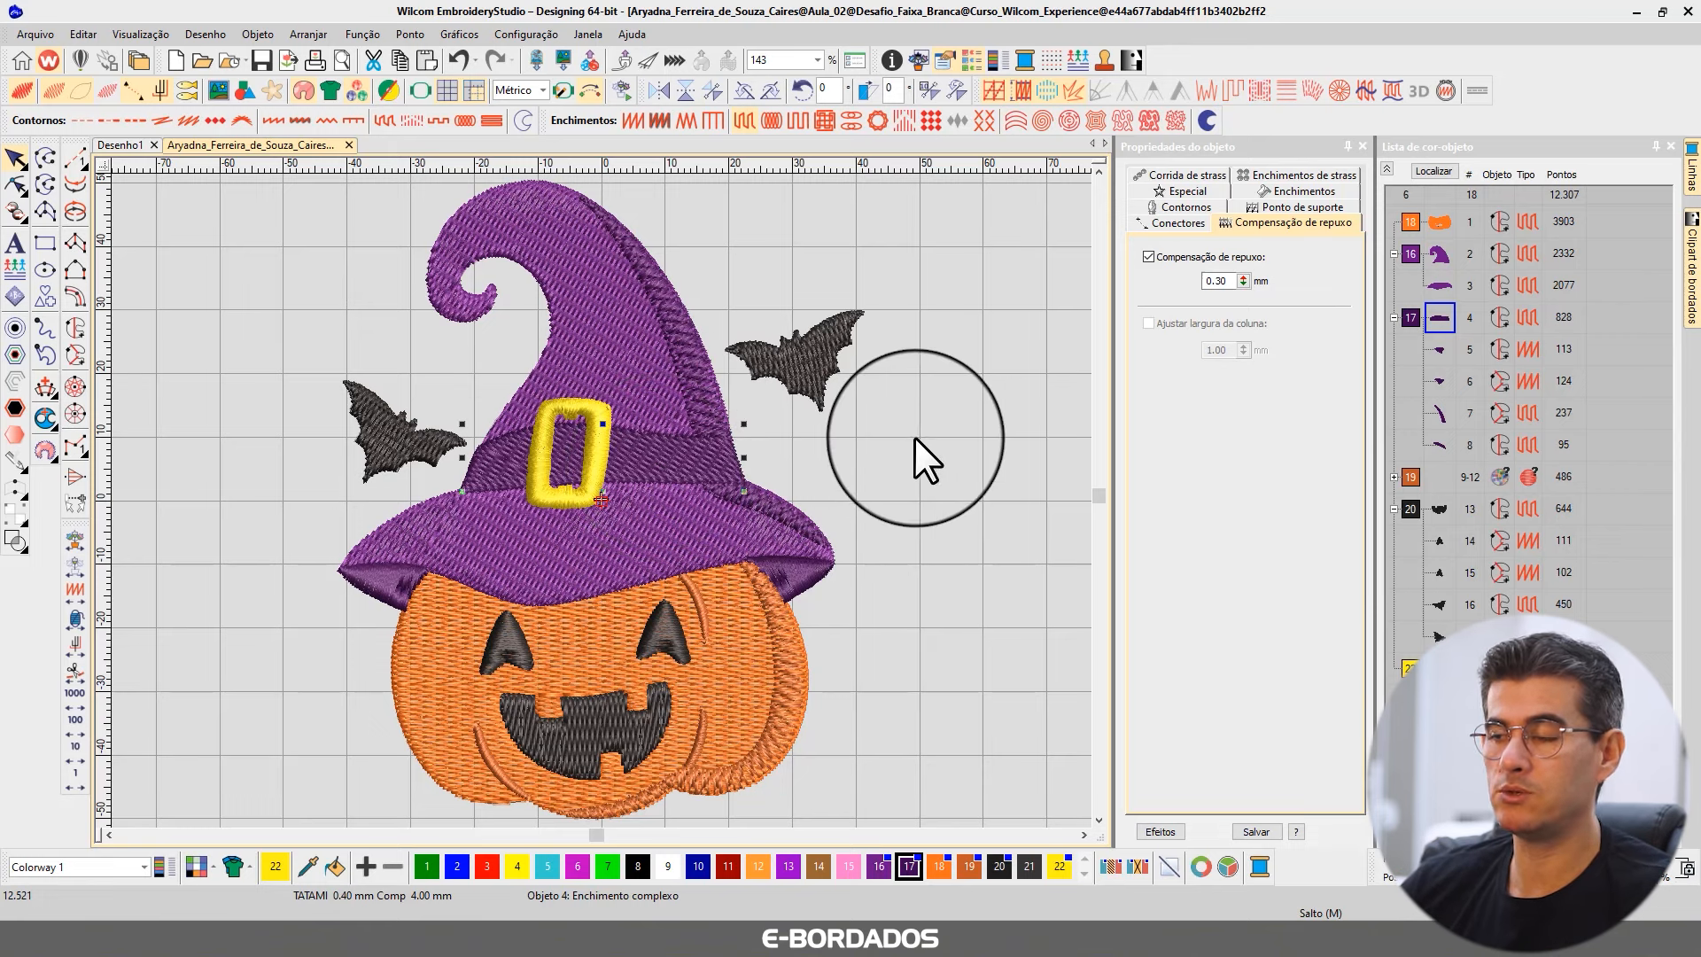
Step: Check the pull compensation of the two bats and the pumpkin body
click(830, 358)
ctrl+click(368, 460)
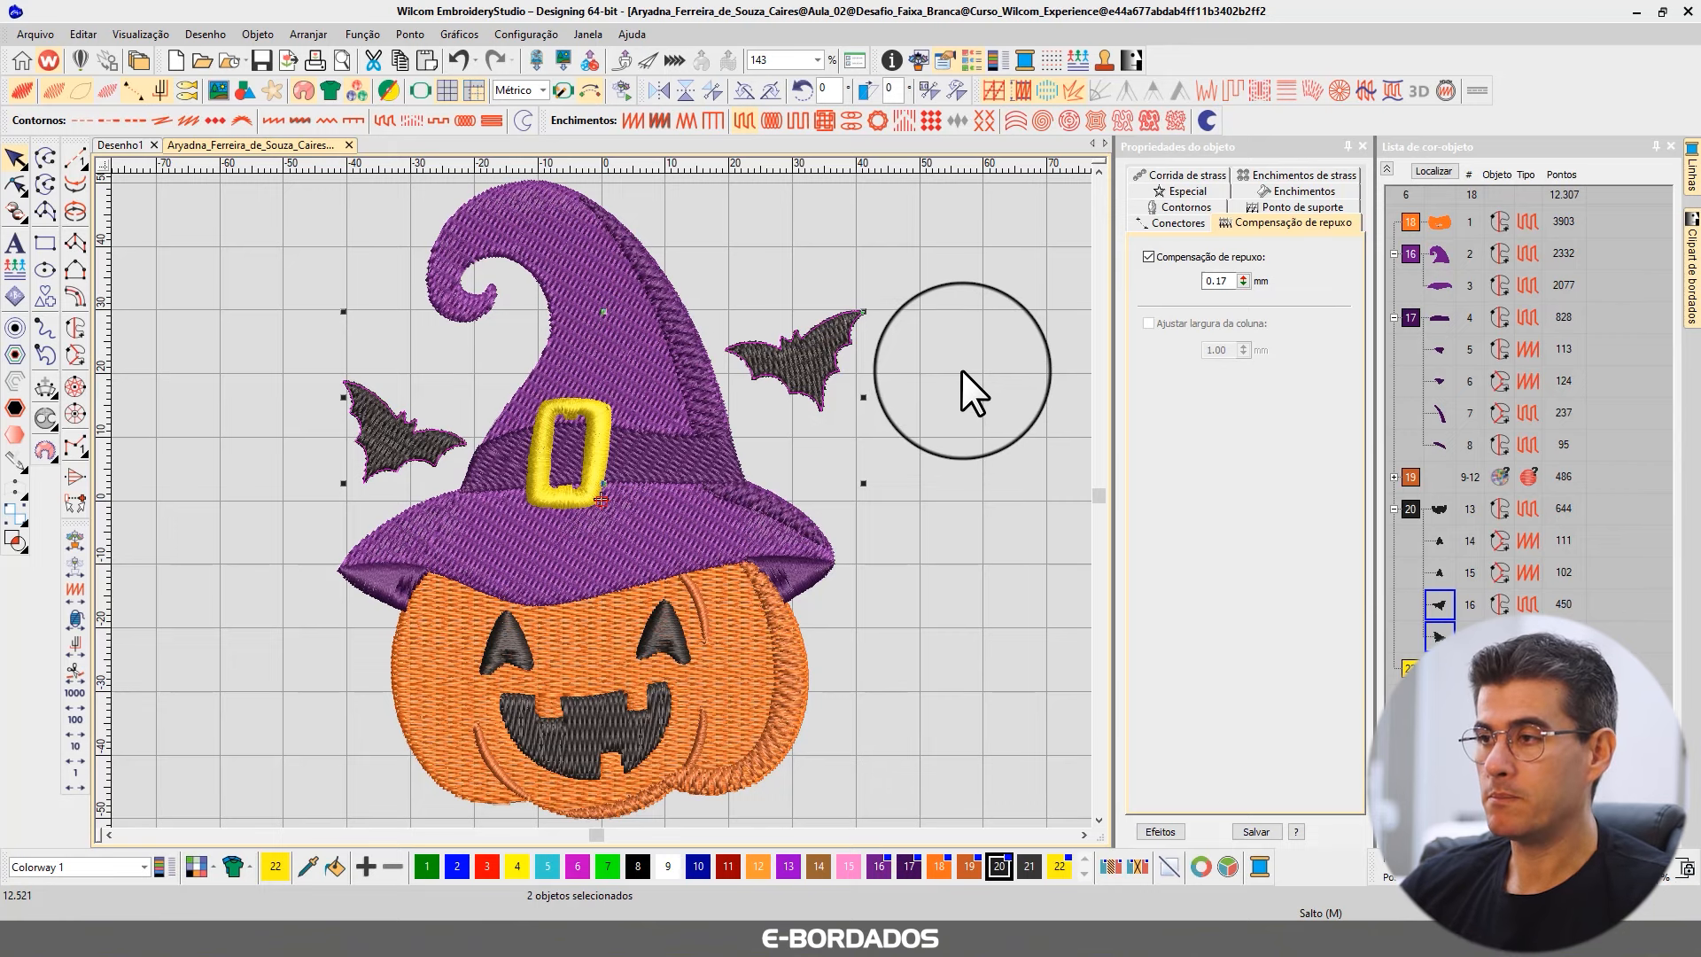
click(885, 406)
click(719, 615)
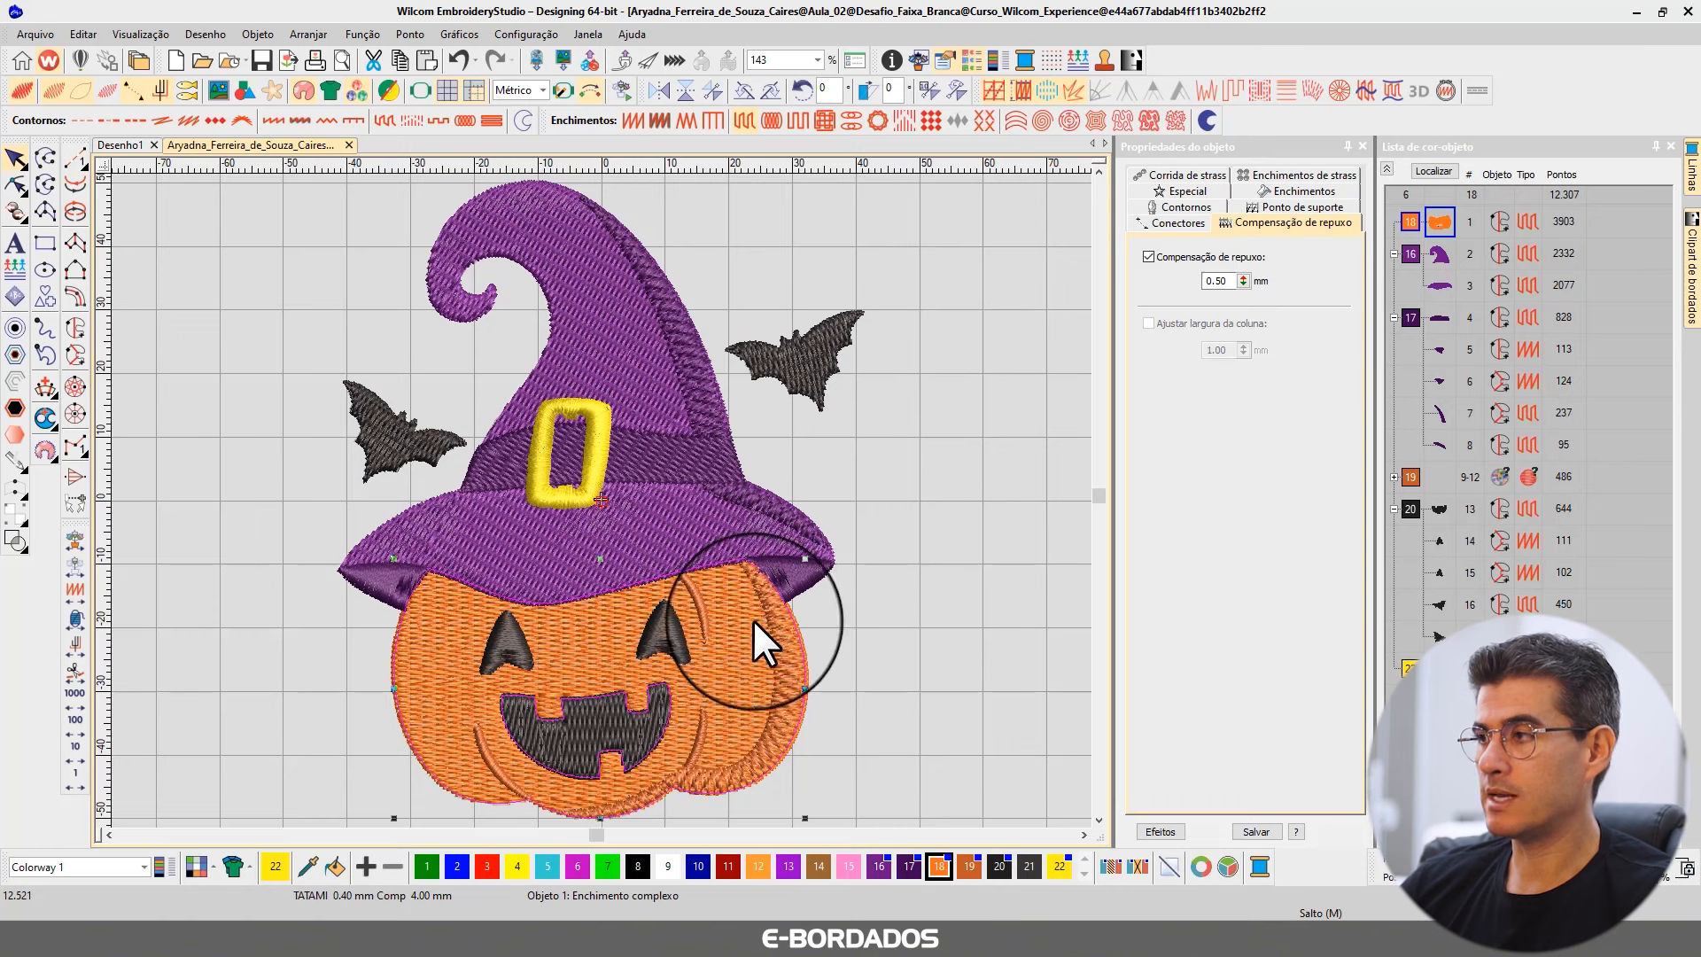
Step: Set the pull compensation of the pumpkin's black mouth to 0.40 mm
click(544, 739)
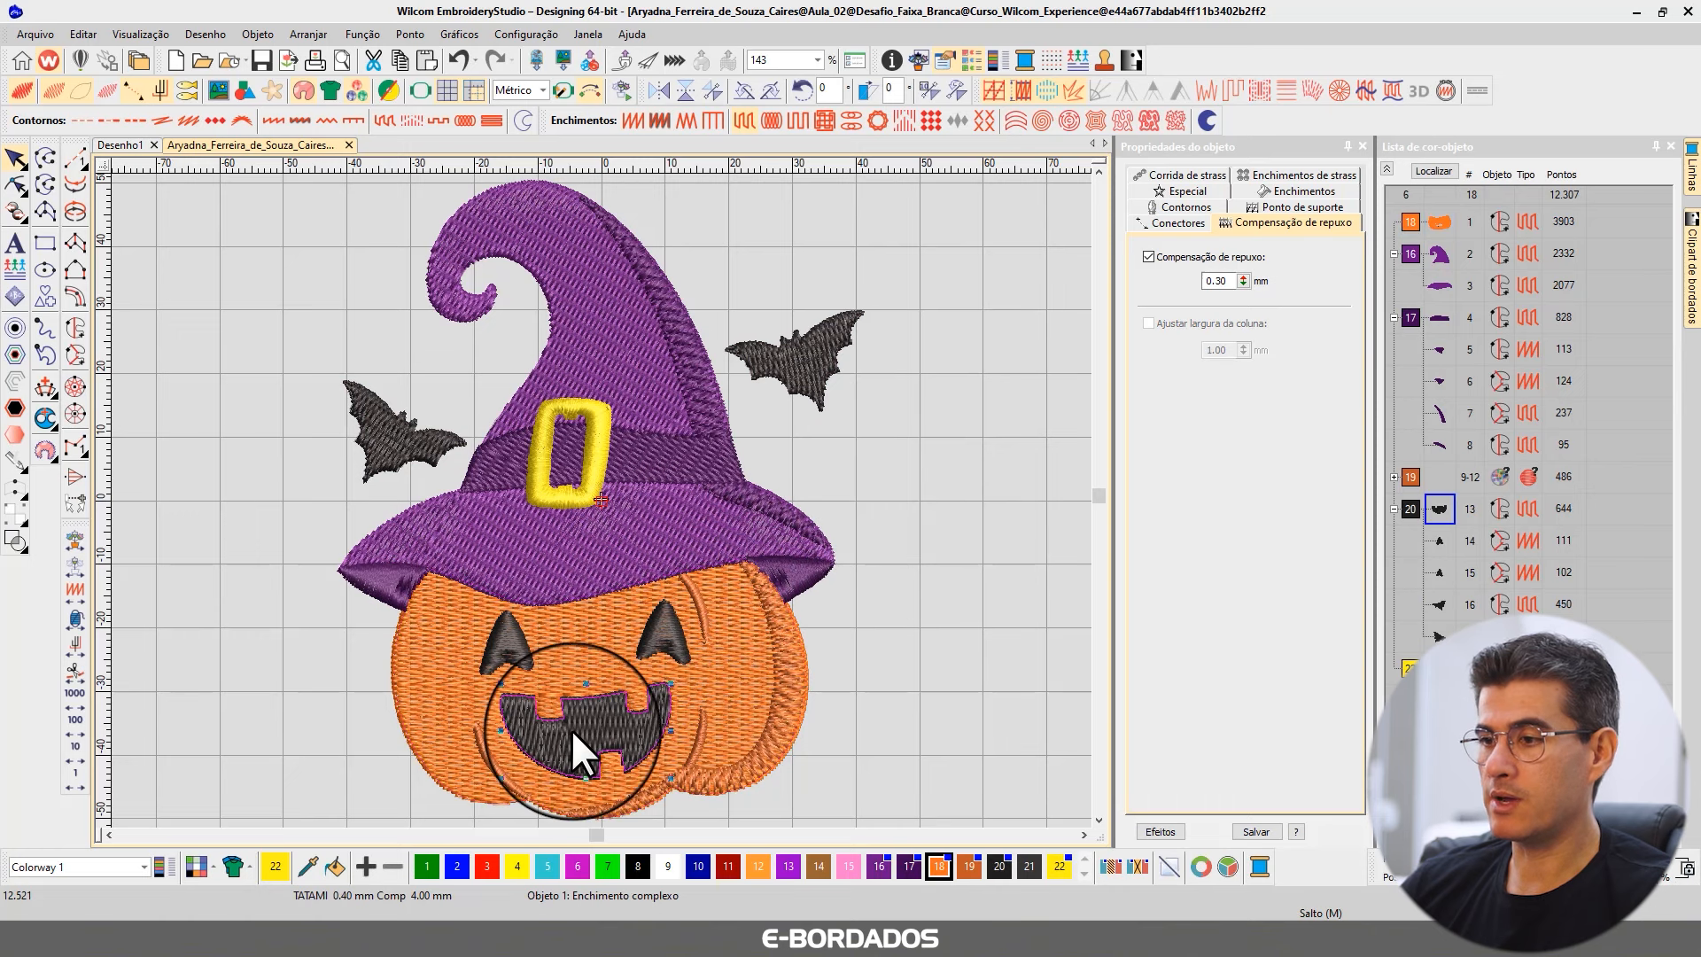
double_click(1221, 281)
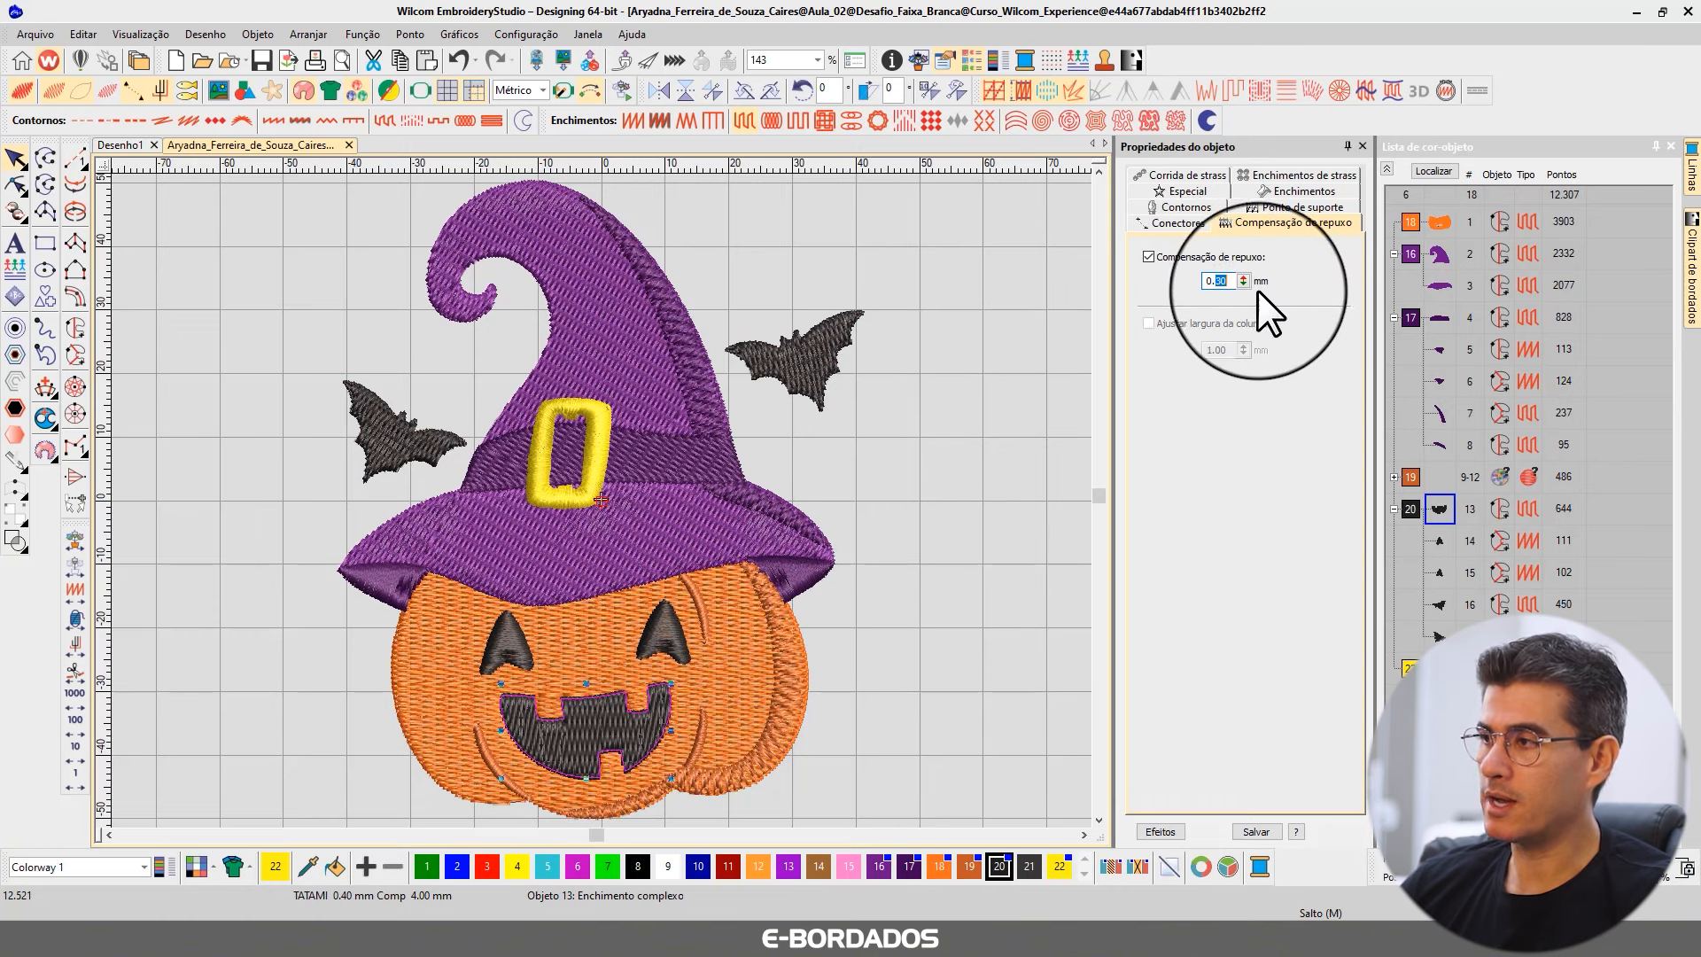
key(Return)
Step: Examine the pumpkin body in isolation and compare its stitches with the mouth's in realistic and plain stitch views
click(717, 686)
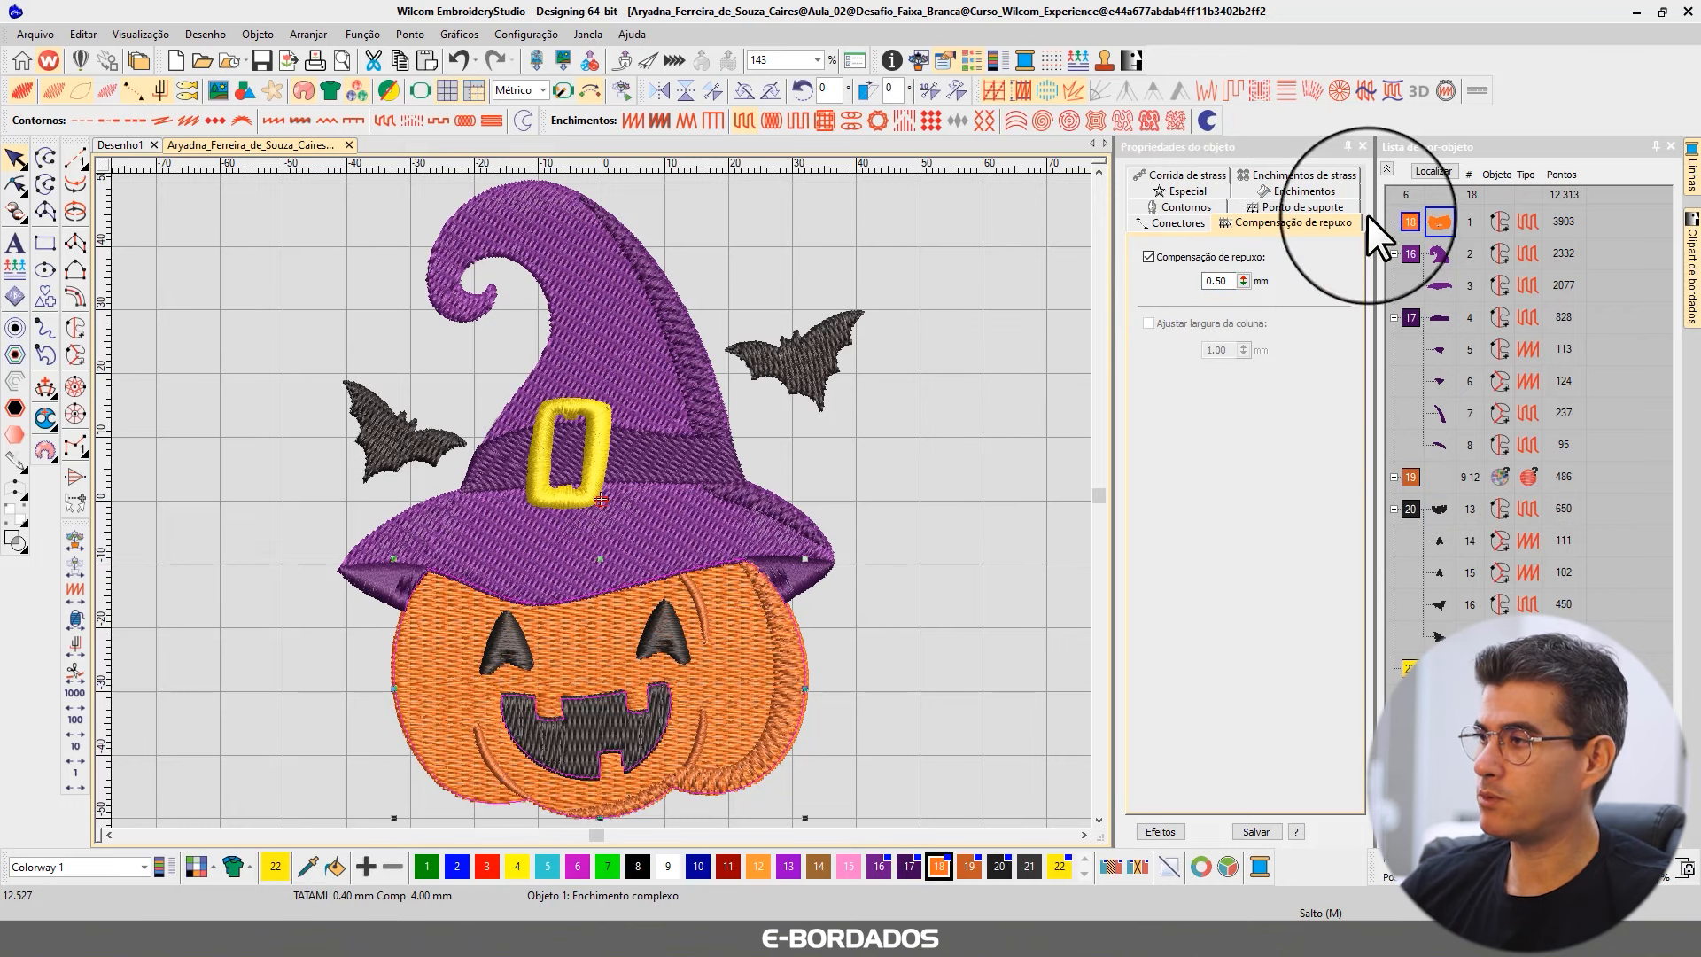
click(1431, 171)
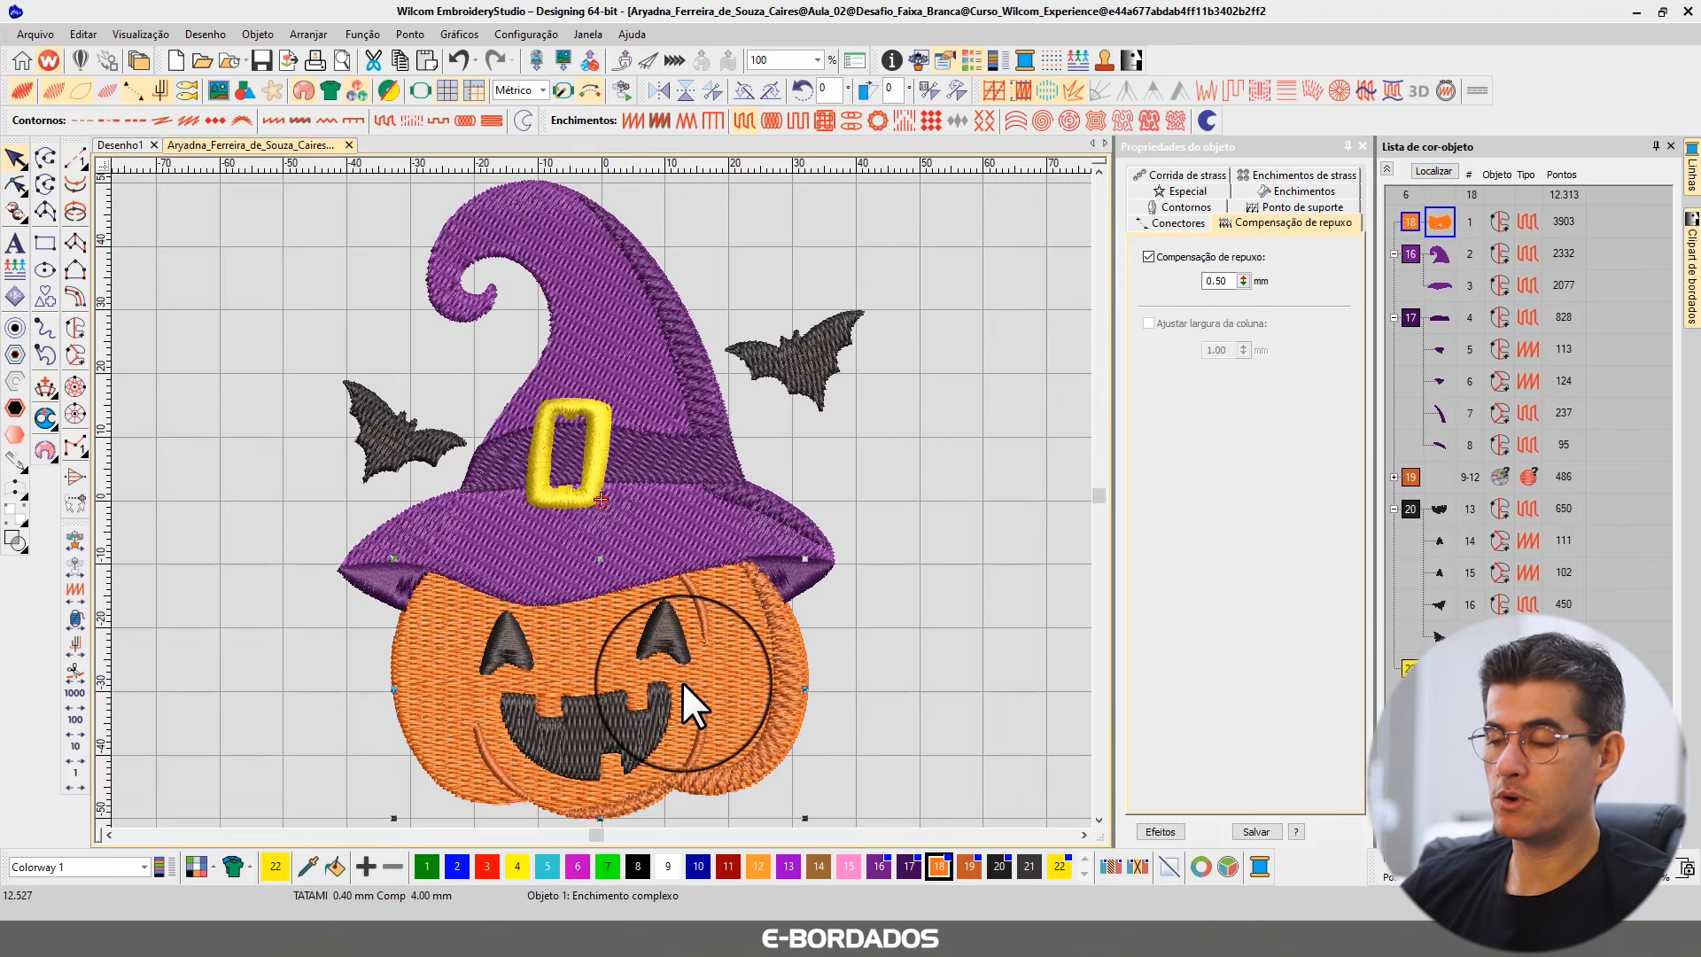
click(624, 715)
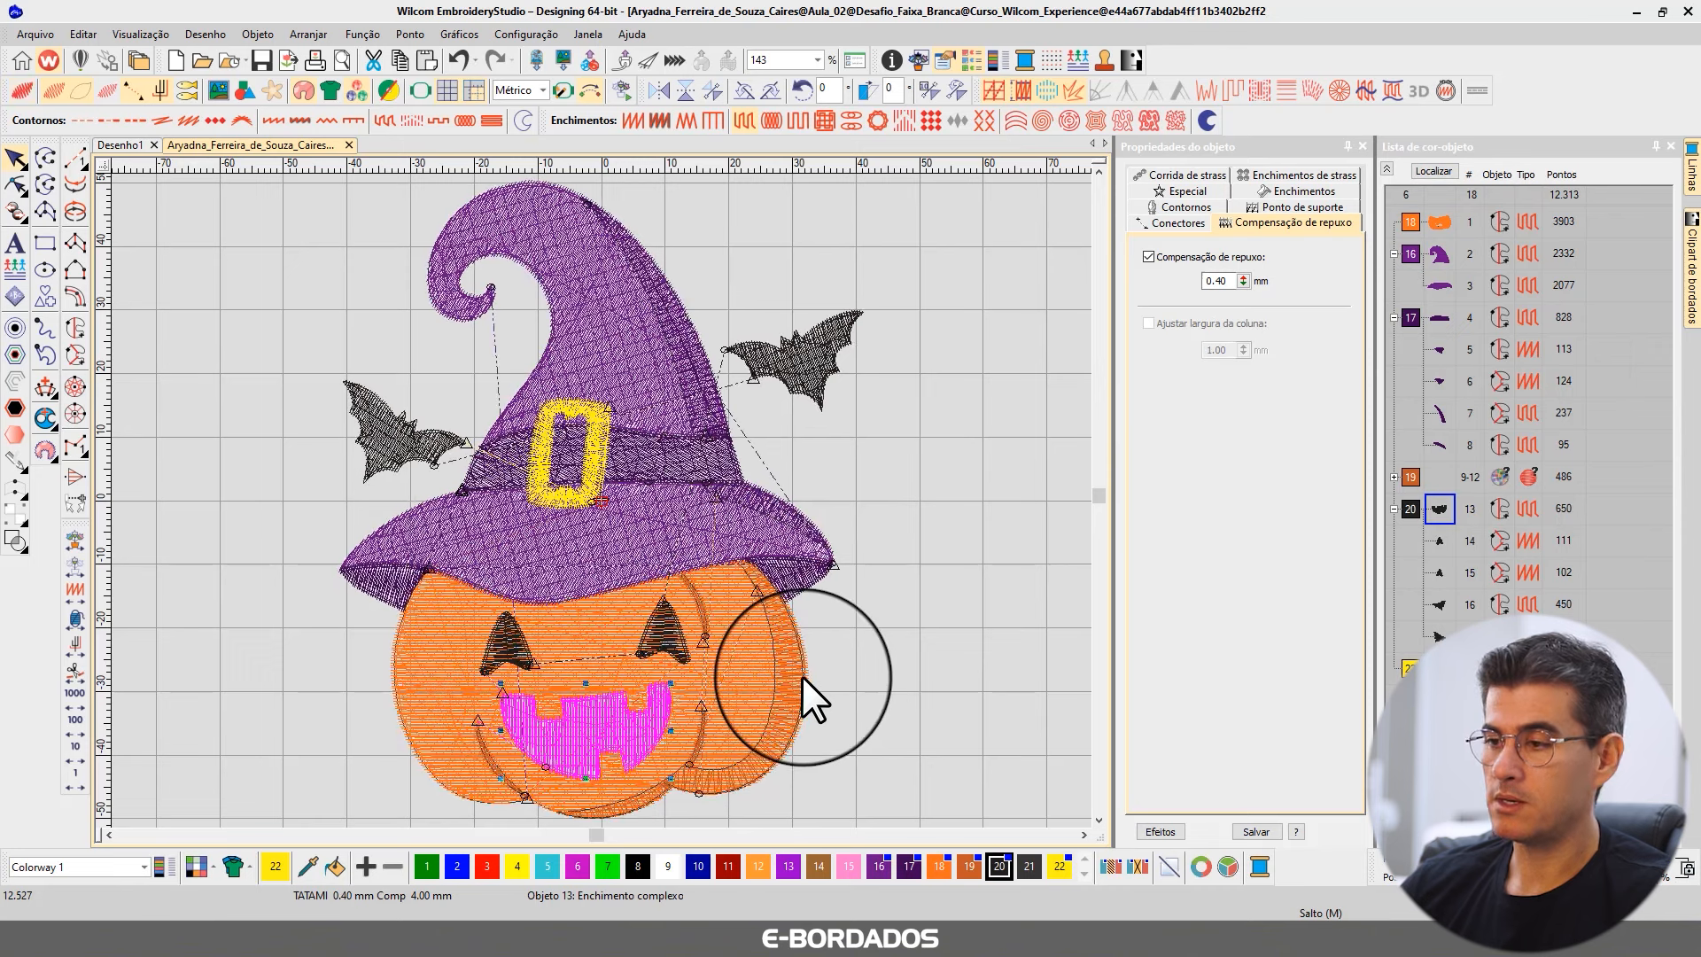
click(918, 518)
click(645, 726)
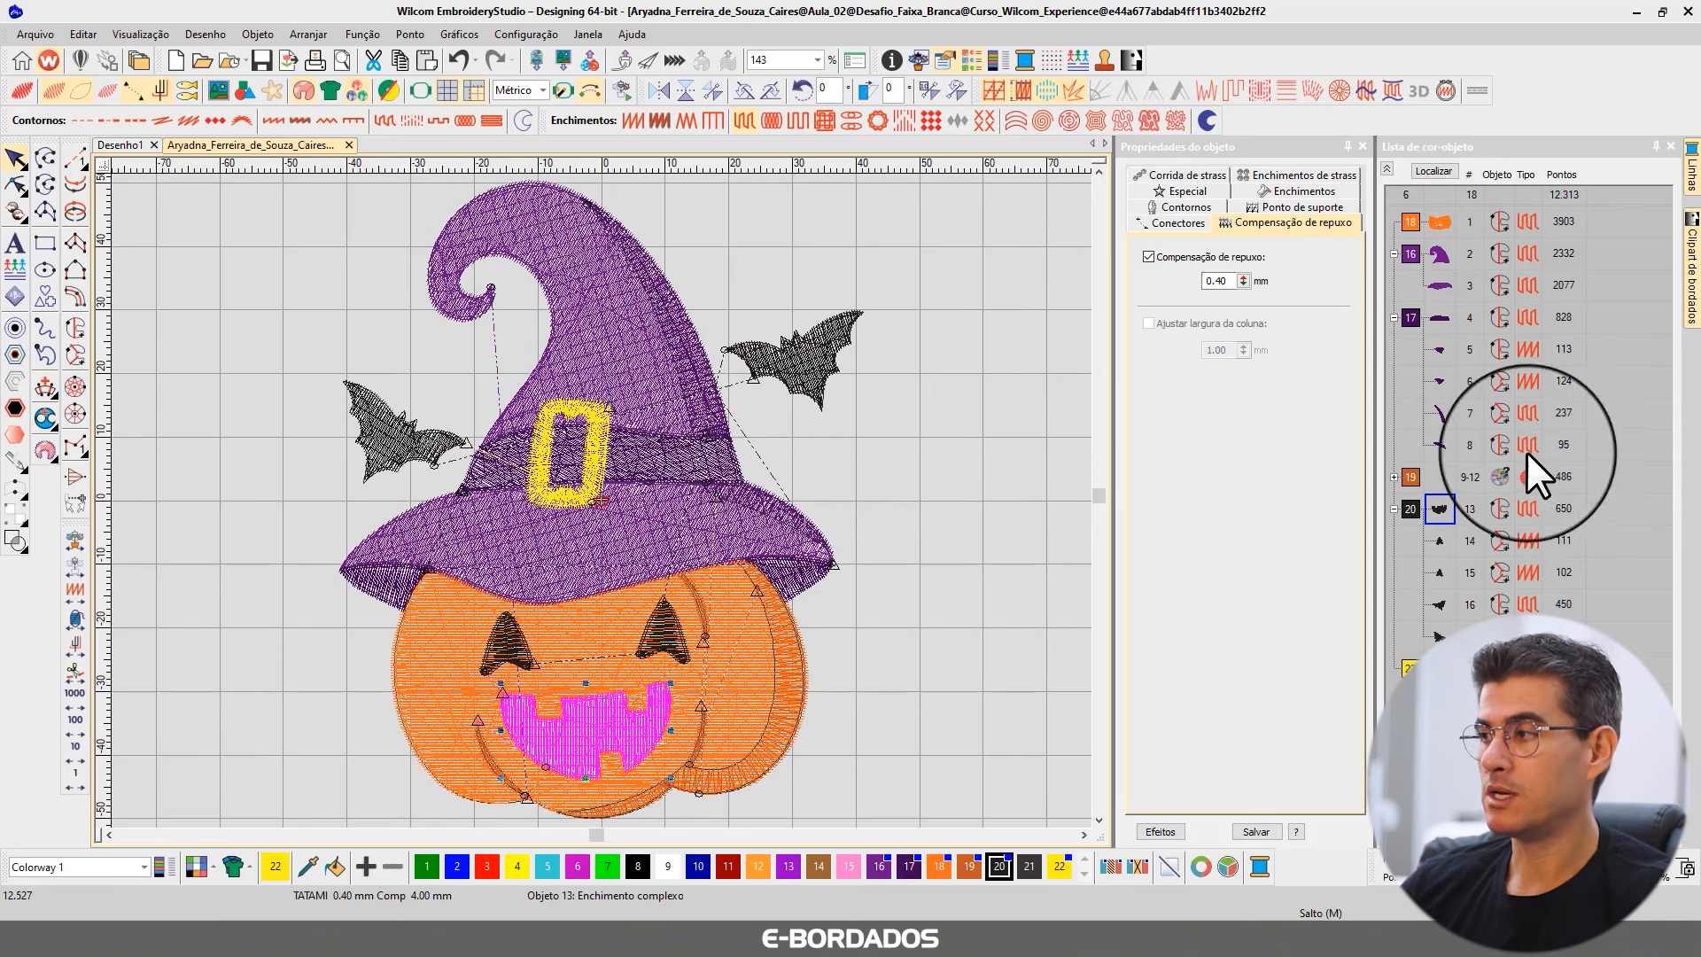
click(1442, 227)
click(1445, 166)
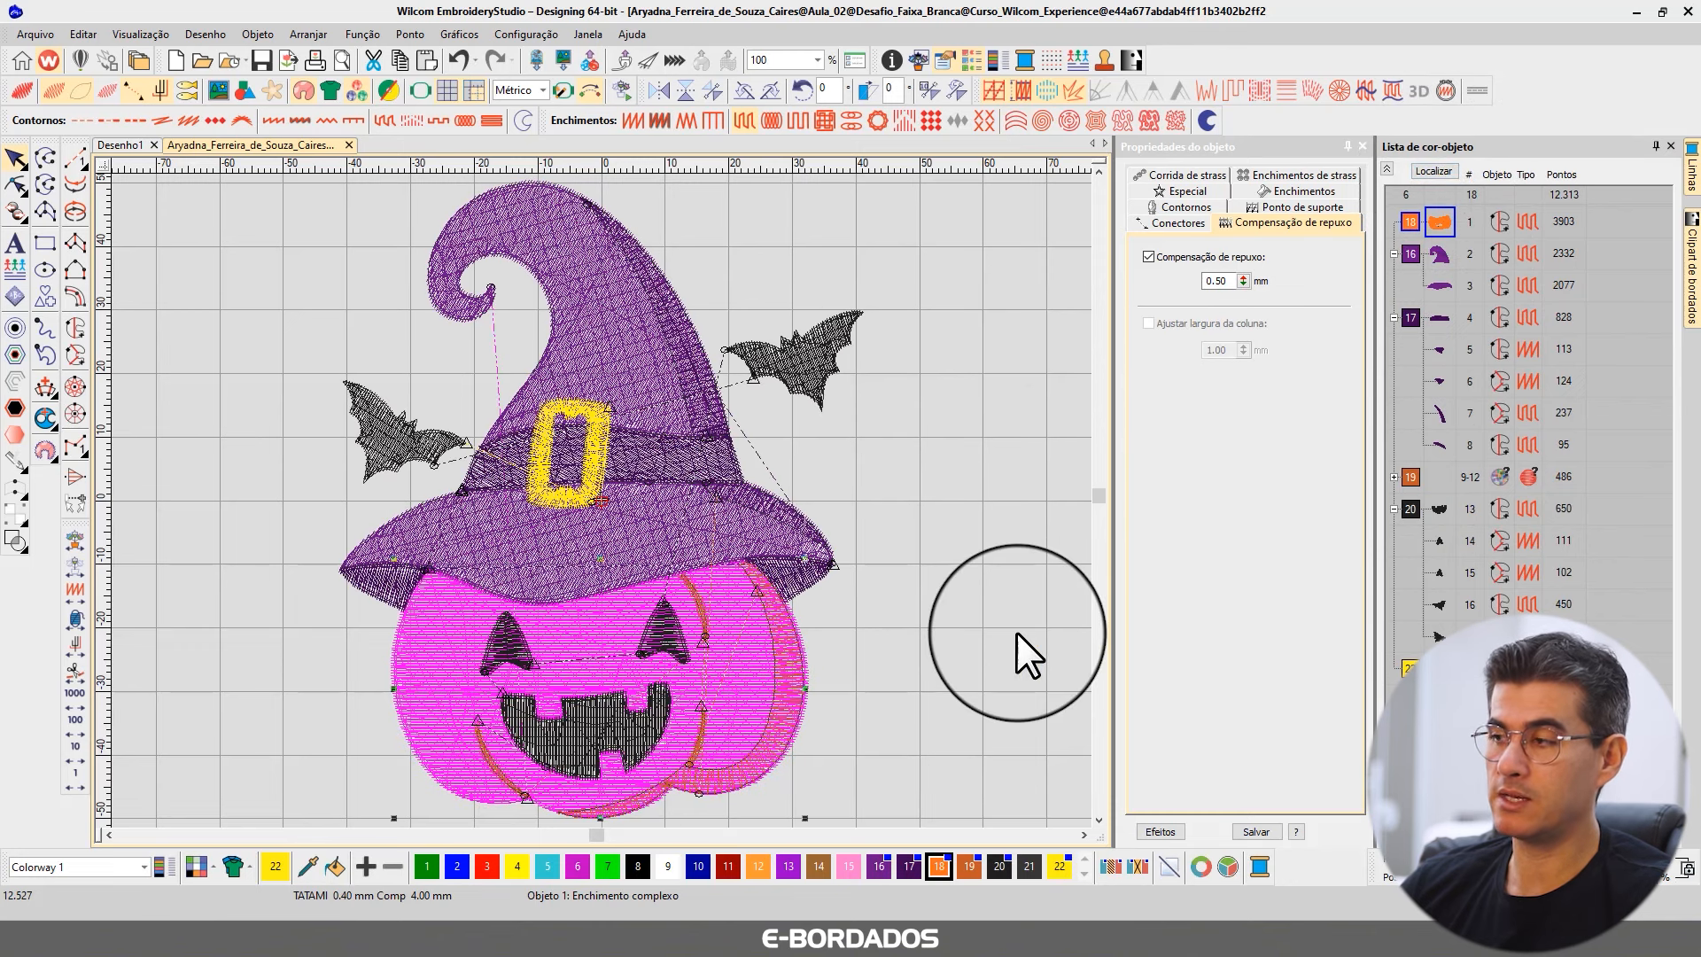
Step: Isolate the pumpkin's mouth and examine its fill in plain and realistic stitch views
click(652, 716)
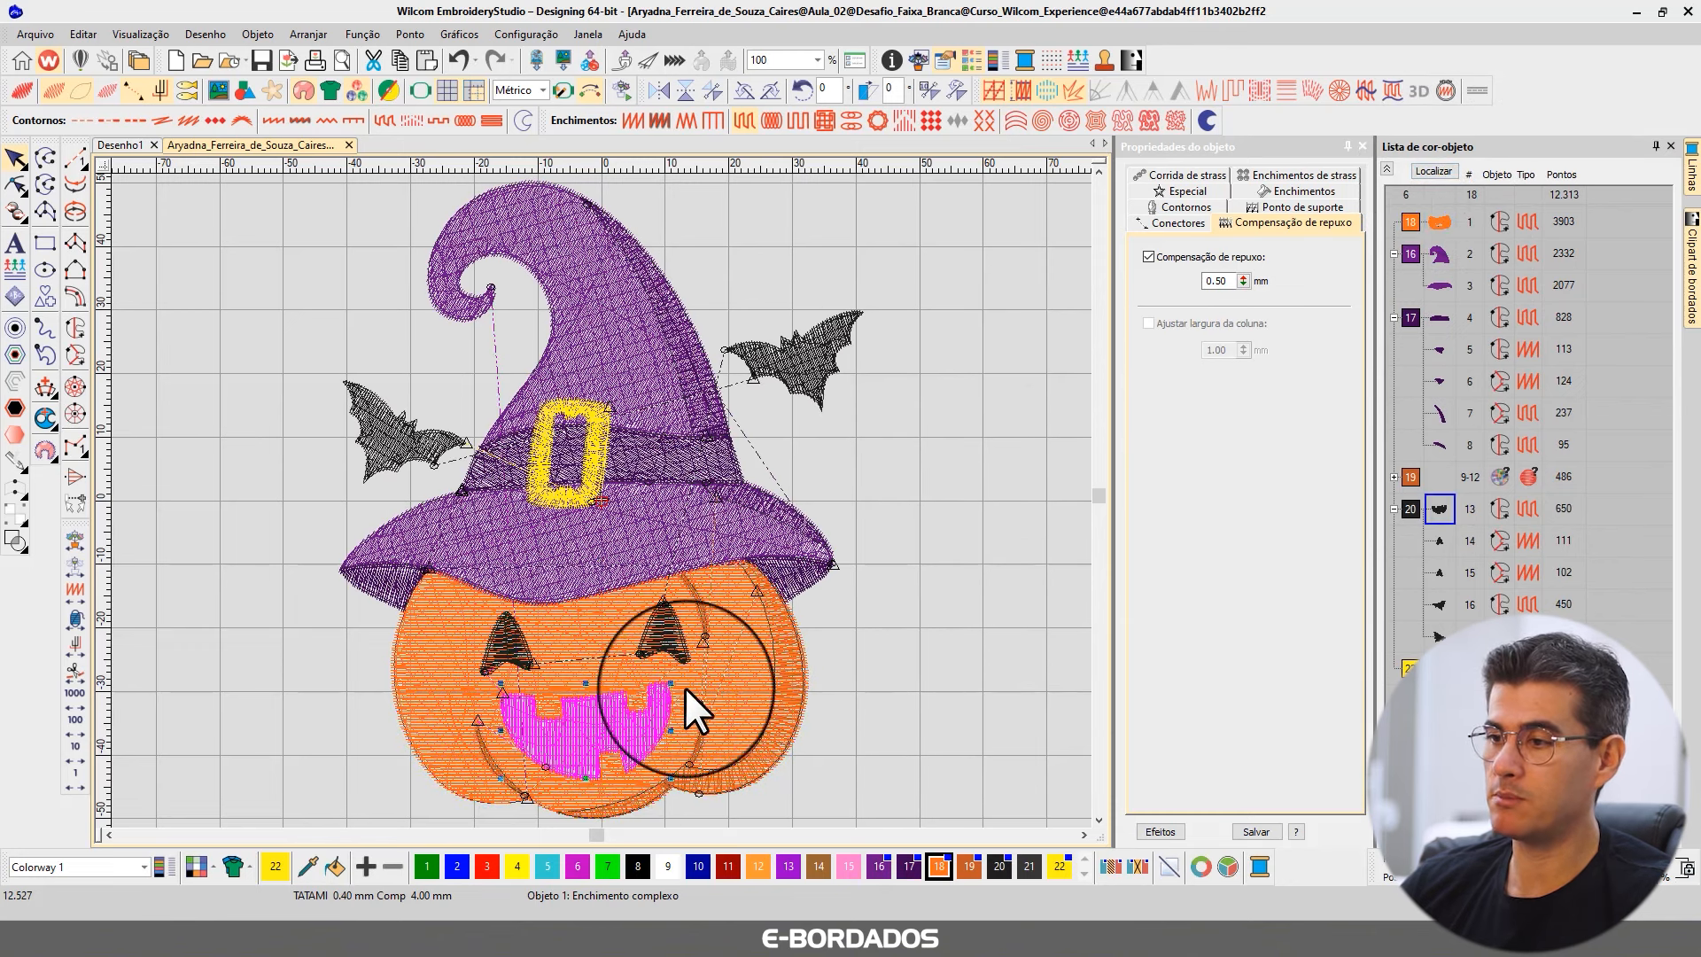
click(1446, 168)
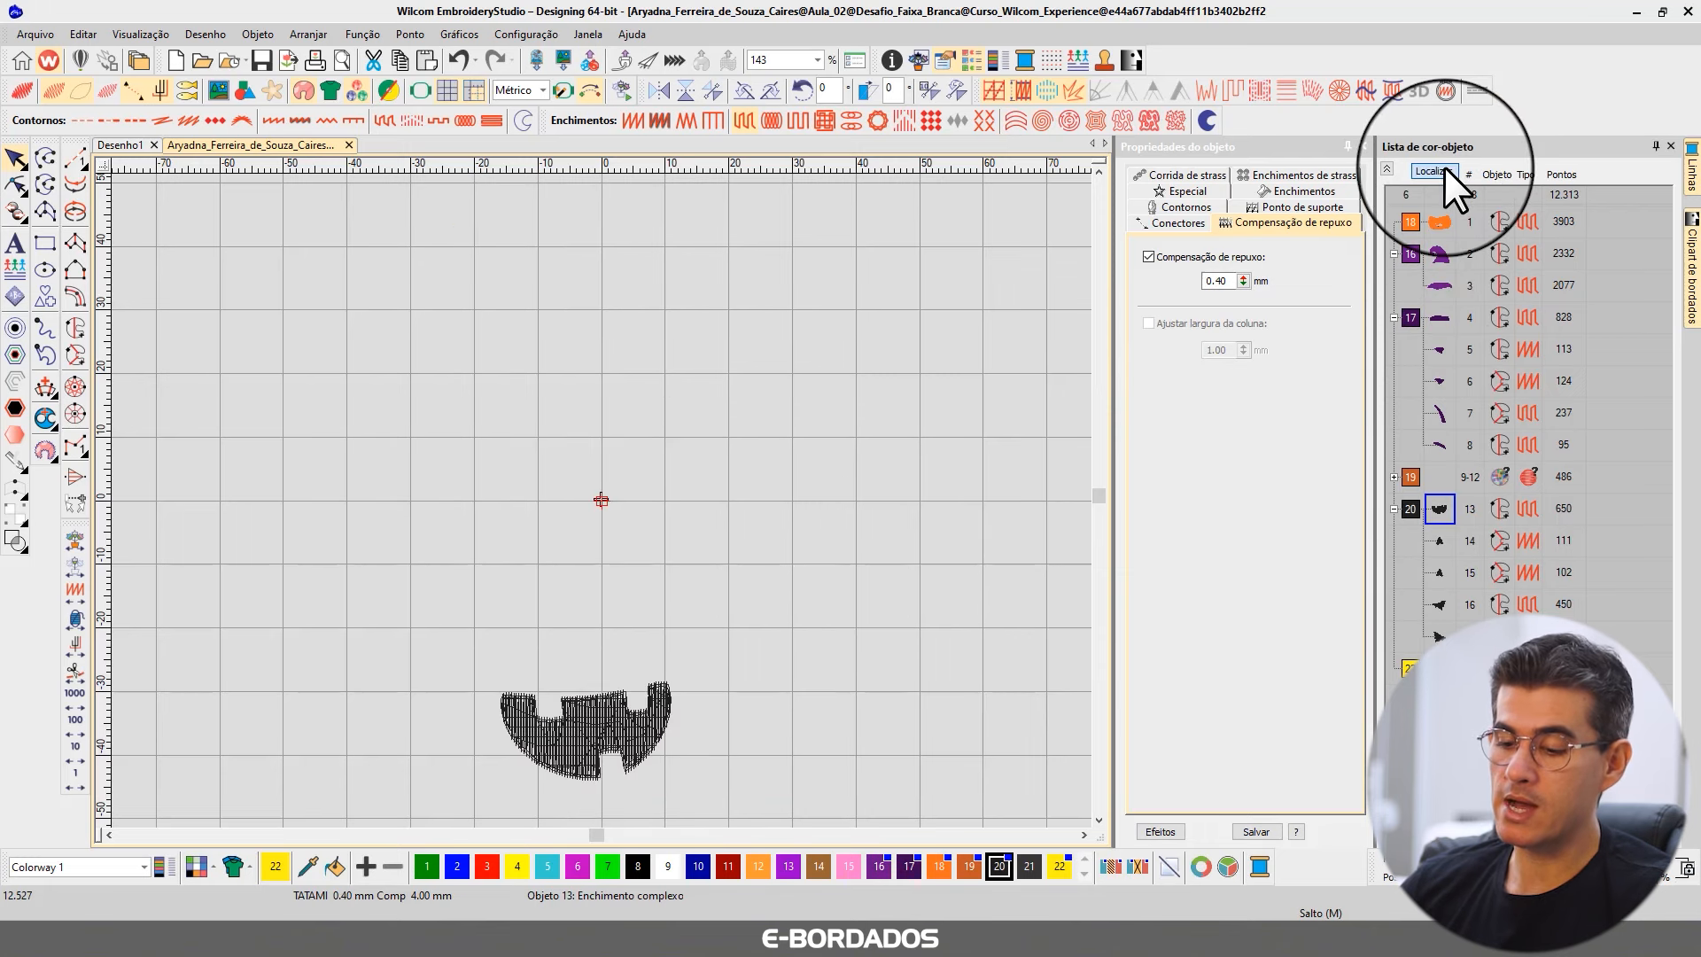
click(1444, 166)
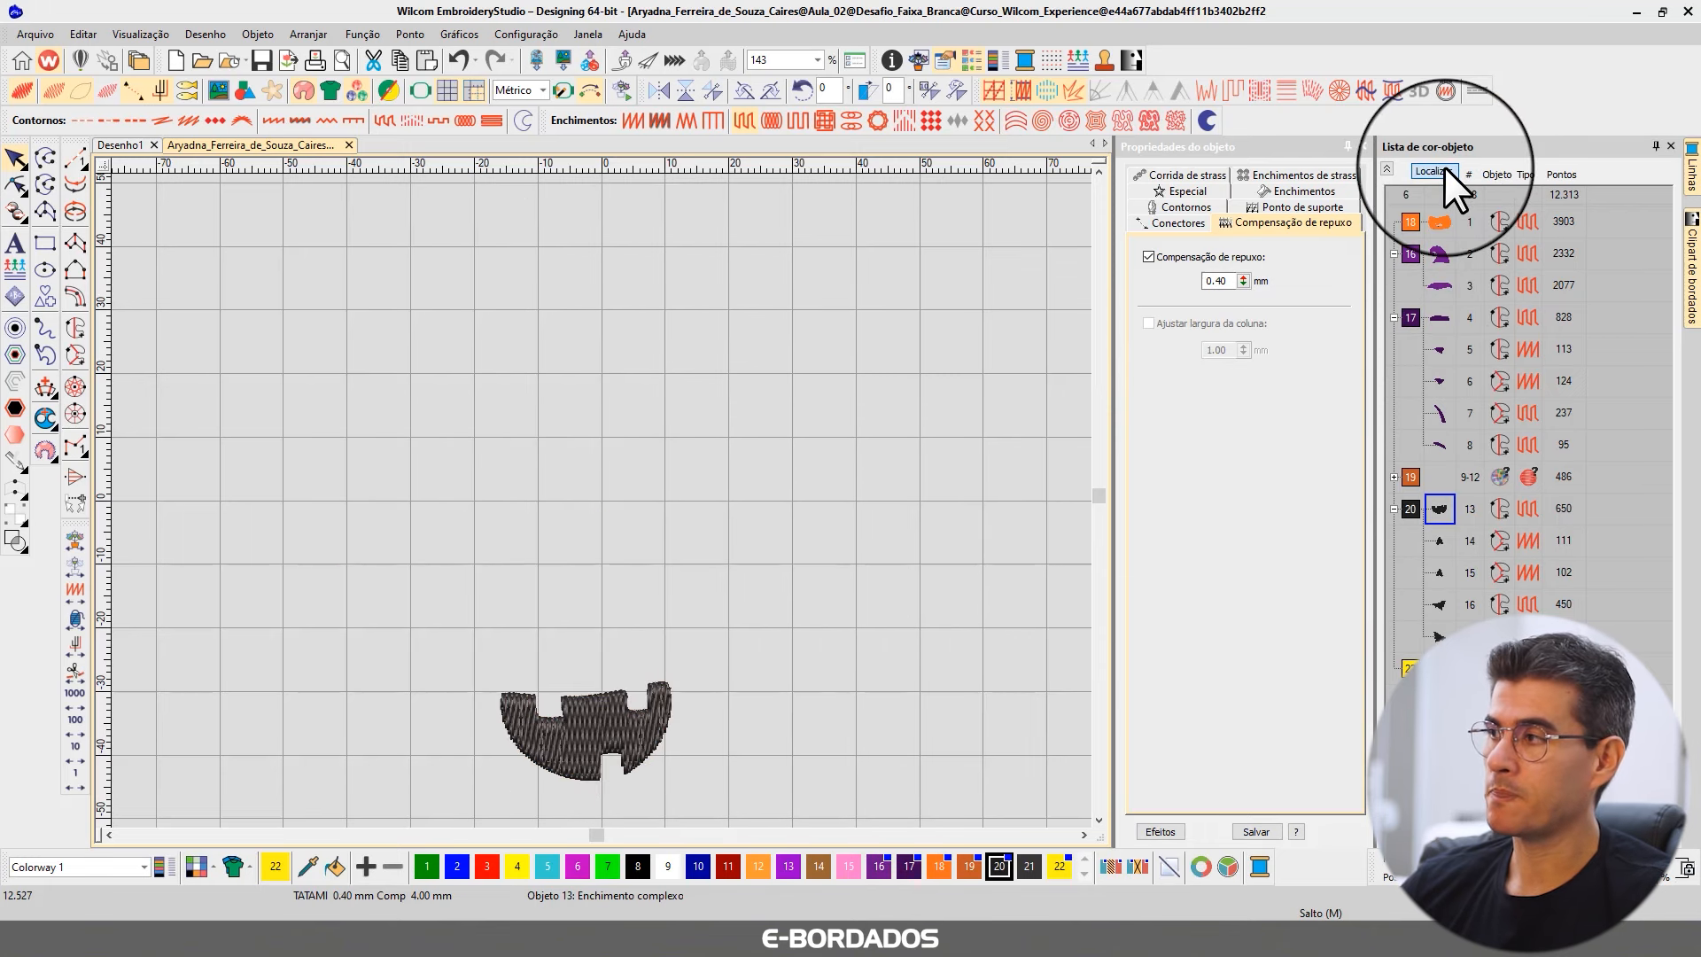